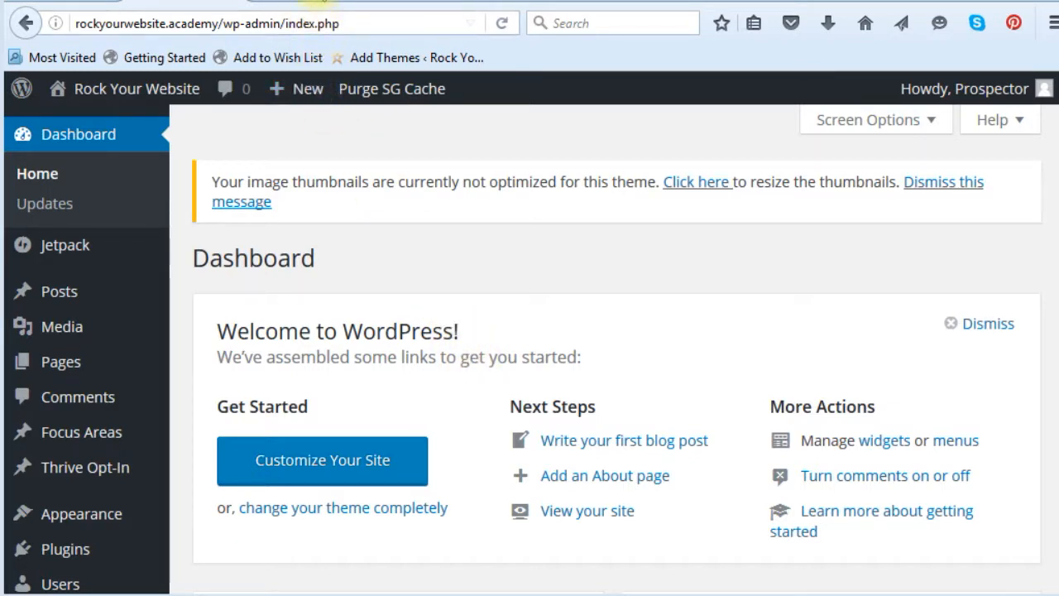
Examine the front page of rockyourwebsite.academy and compare it with the home page of rockyourweb.site.
click(311, 3)
scroll(646, 261, down, 3)
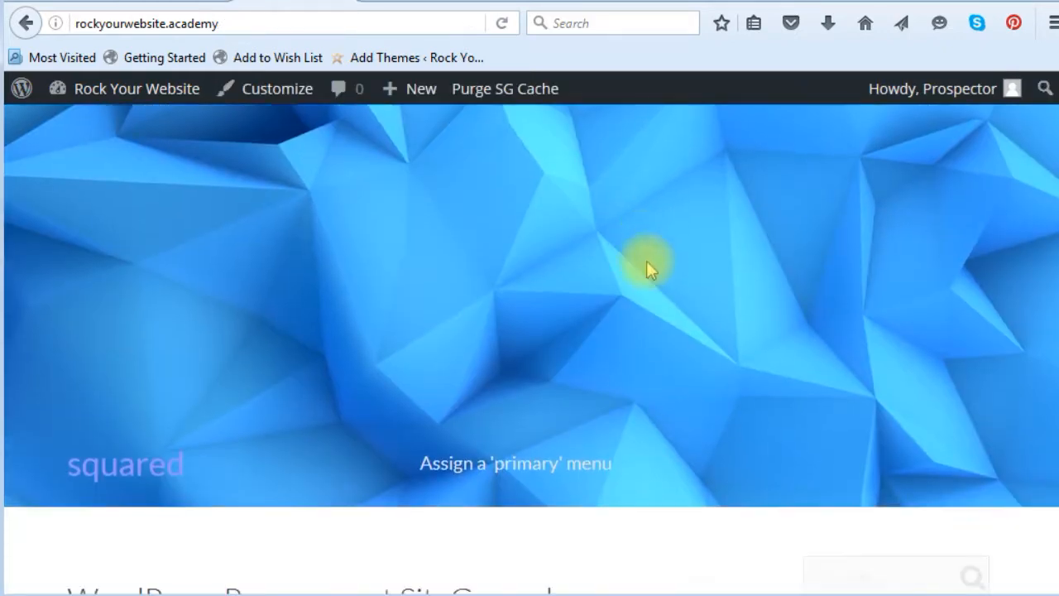
scroll(641, 240, down, 10)
scroll(629, 290, up, 5)
scroll(695, 190, up, 1)
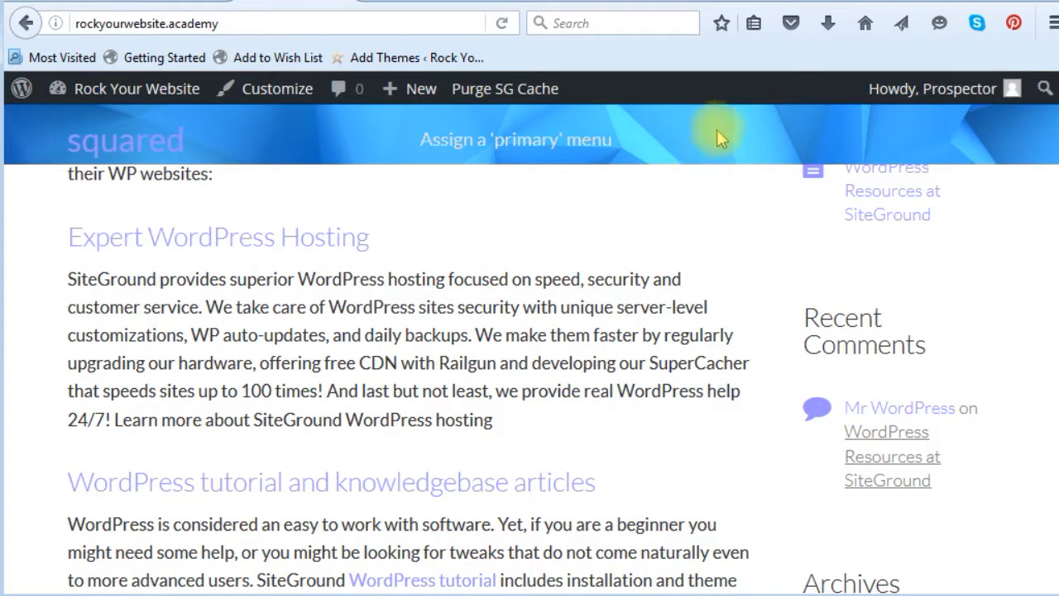
scroll(567, 279, up, 3)
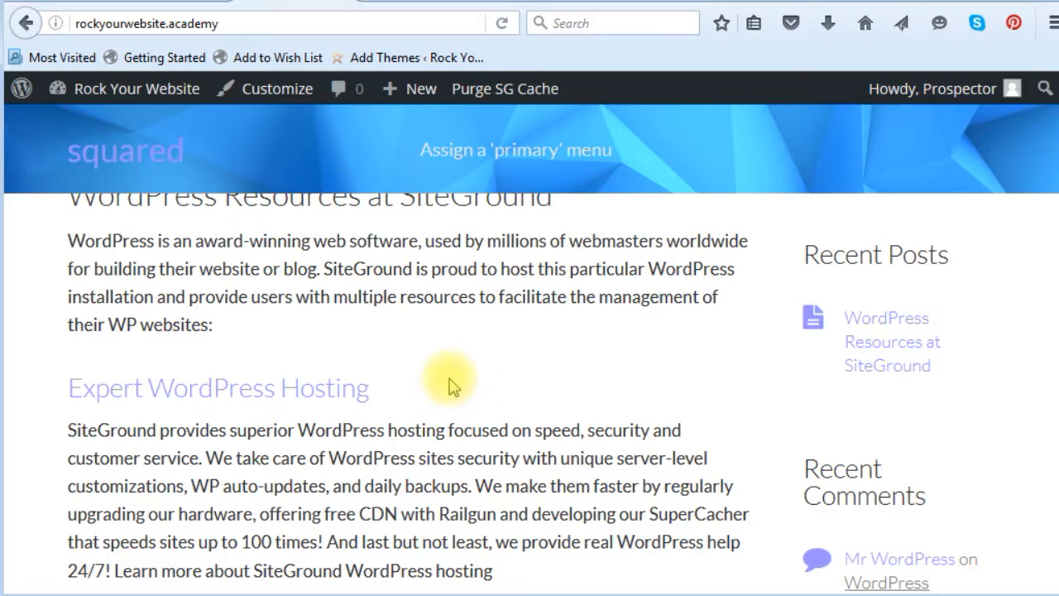
scroll(452, 386, up, 5)
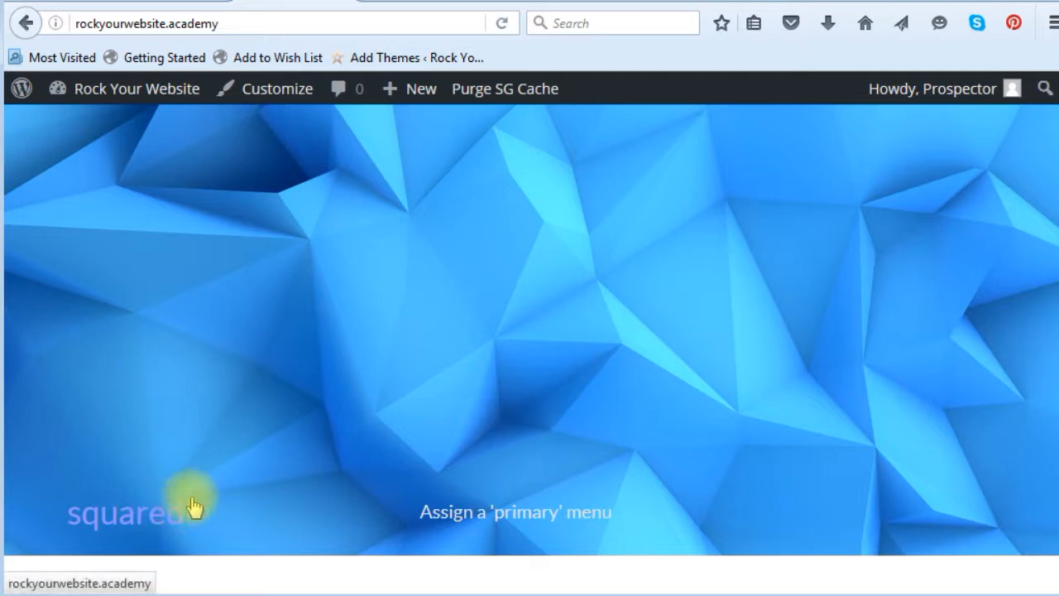
scroll(364, 282, down, 8)
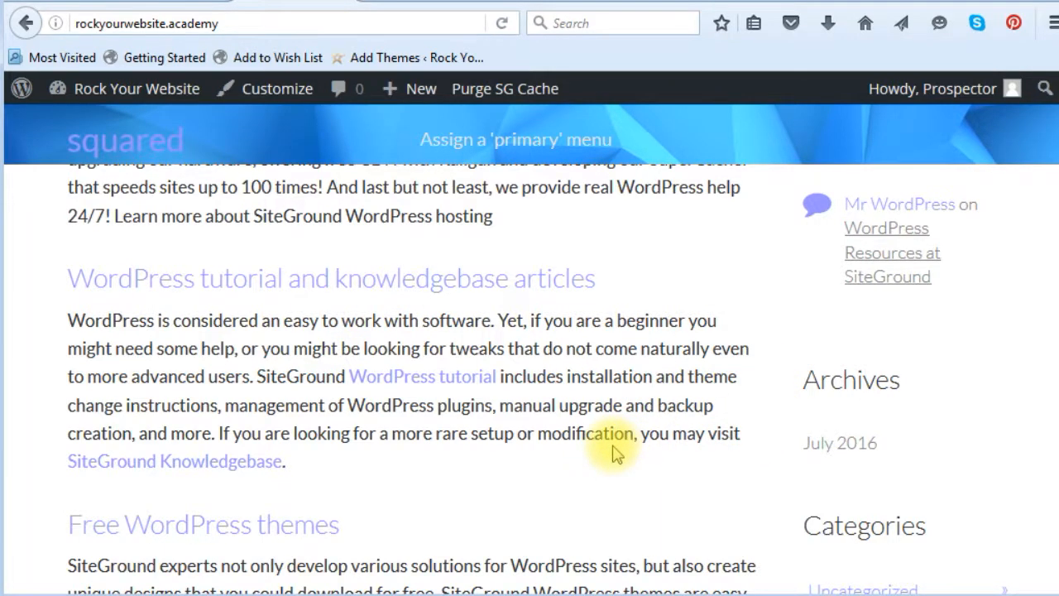
scroll(617, 453, up, 4)
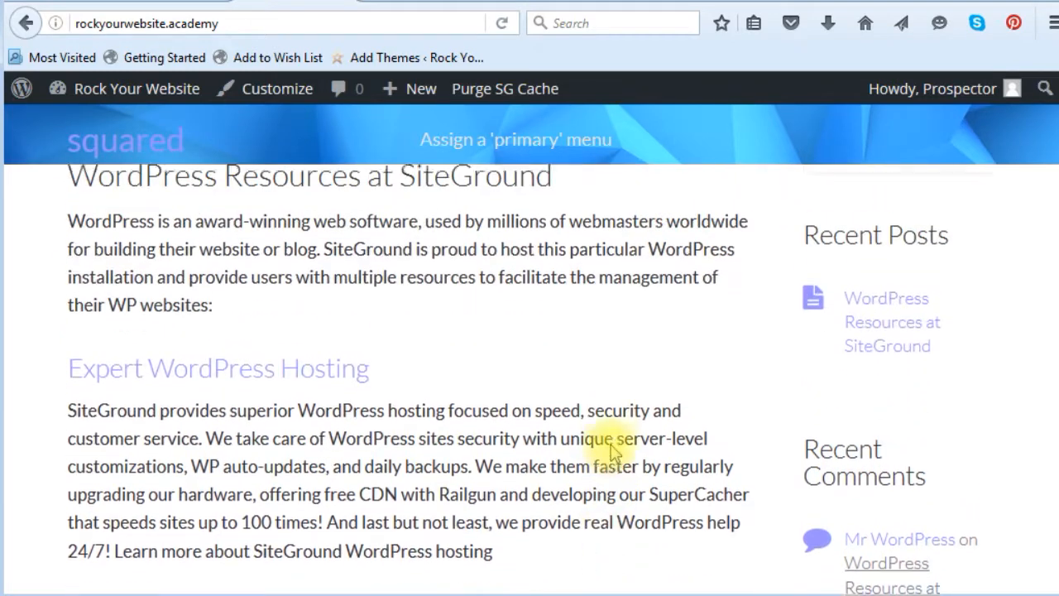
scroll(612, 453, up, 5)
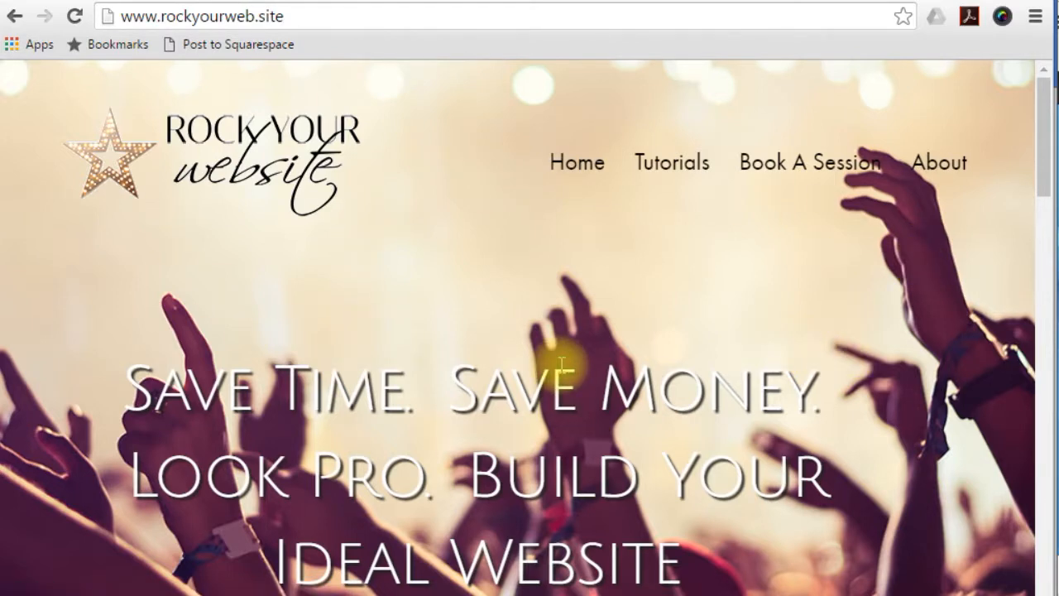
scroll(561, 364, down, 5)
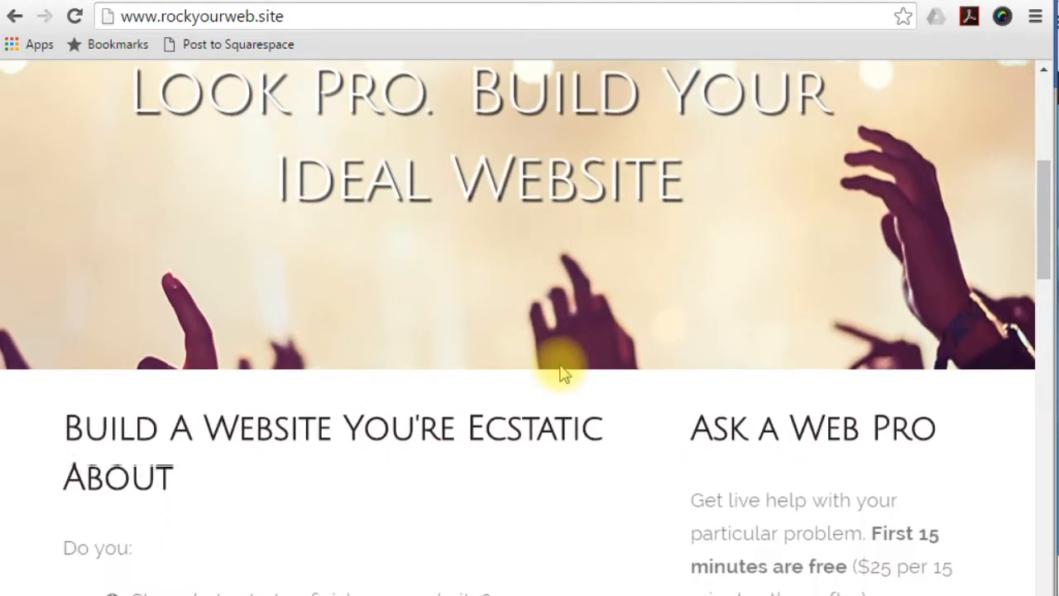
scroll(561, 372, down, 5)
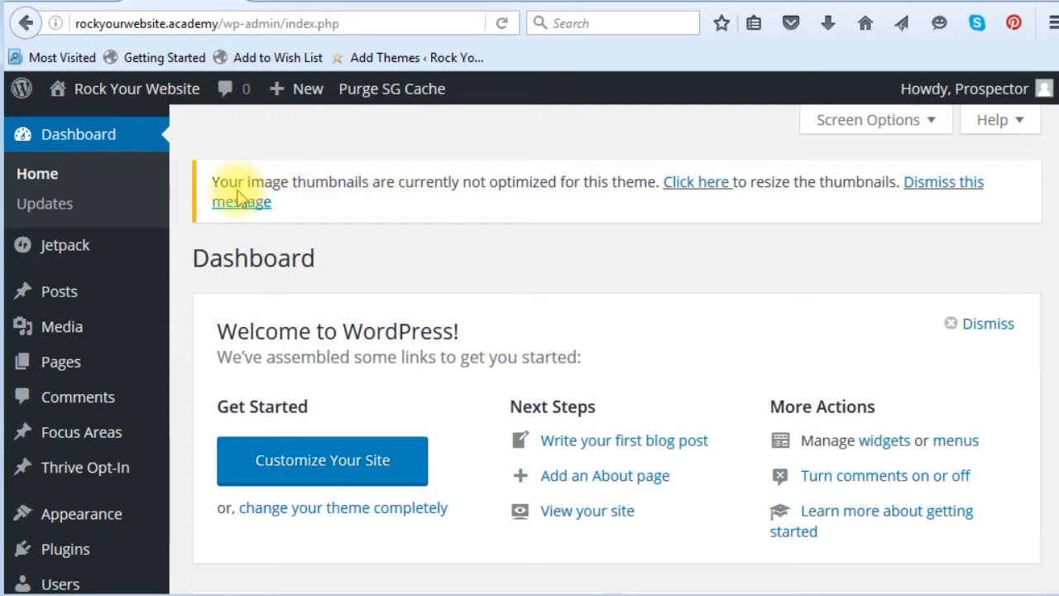
Open the Thrive Dashboard from the WordPress admin and go to the theme's options.
scroll(240, 201, down, 3)
scroll(234, 201, down, 10)
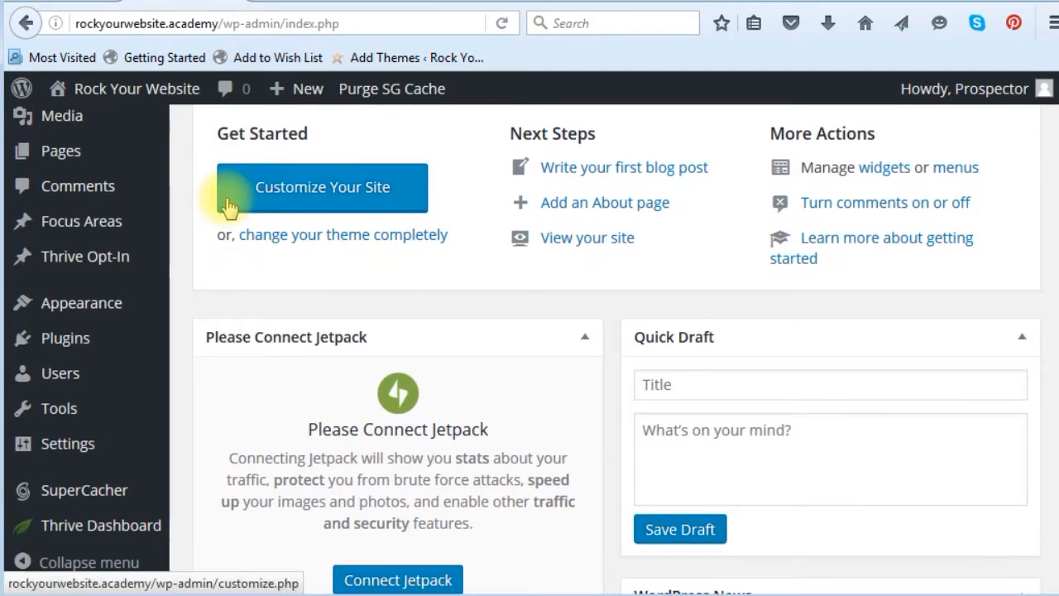
scroll(33, 253, down, 3)
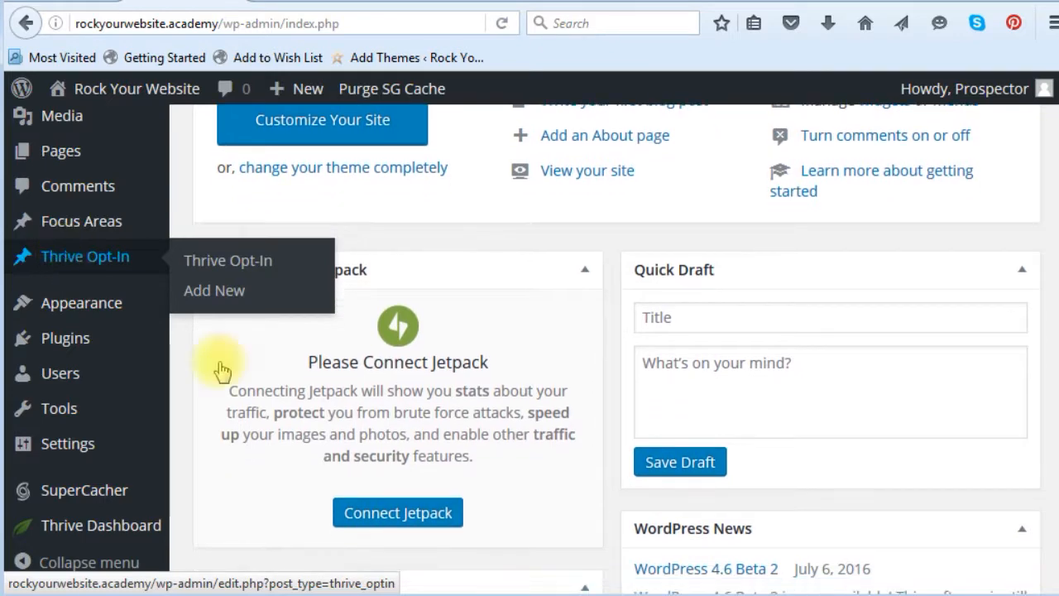
scroll(248, 405, down, 8)
scroll(182, 331, up, 20)
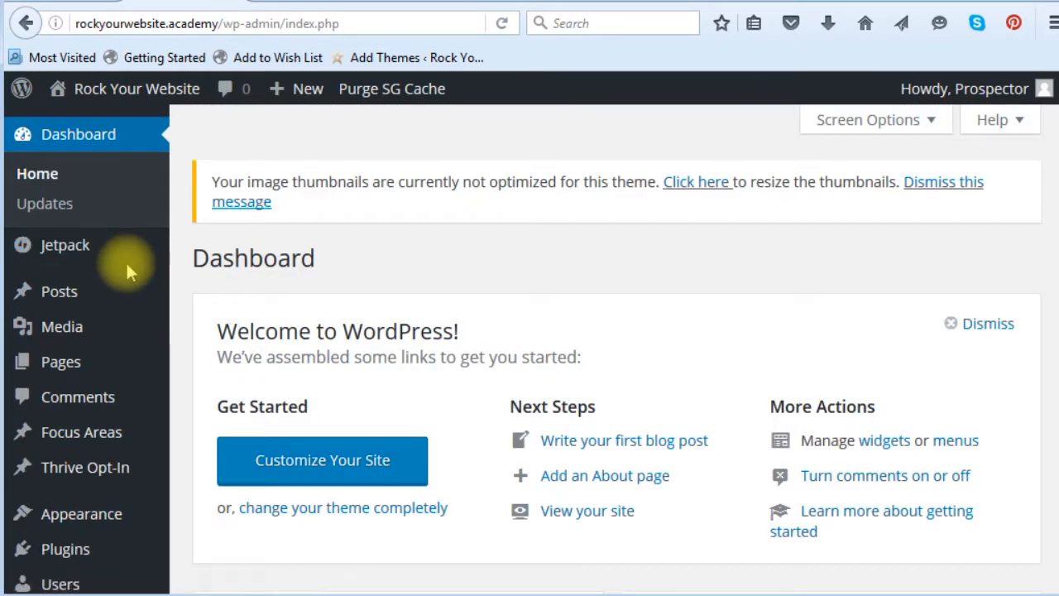
scroll(123, 273, down, 10)
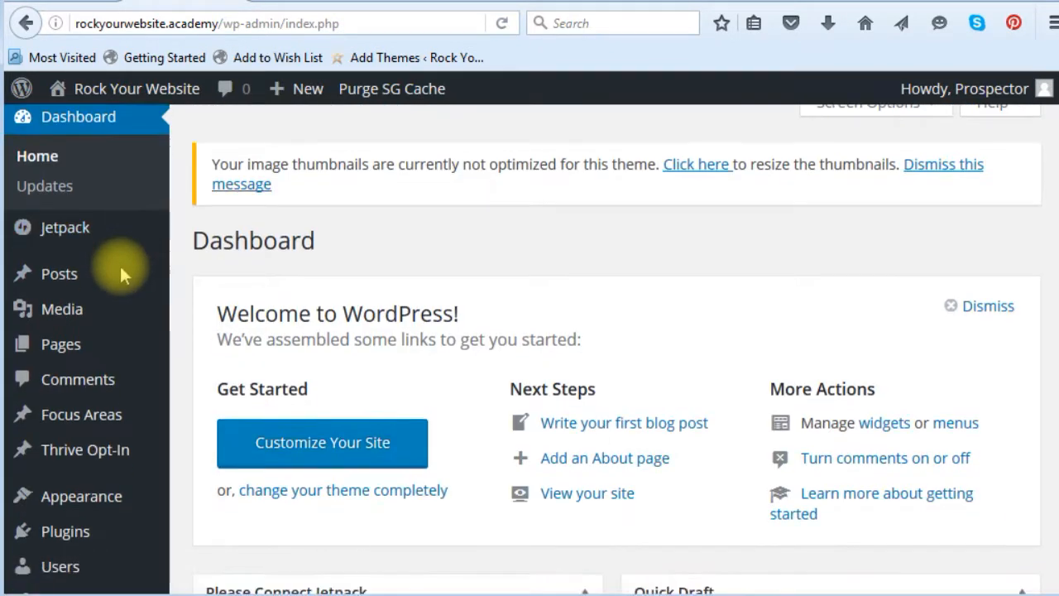
mouse_move(120, 536)
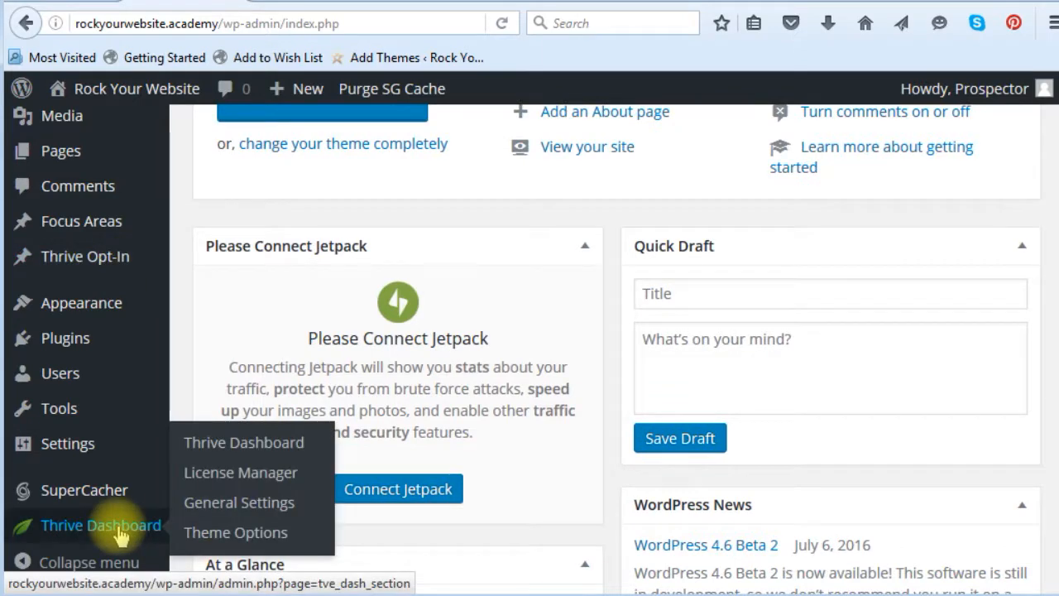
click(250, 449)
click(377, 259)
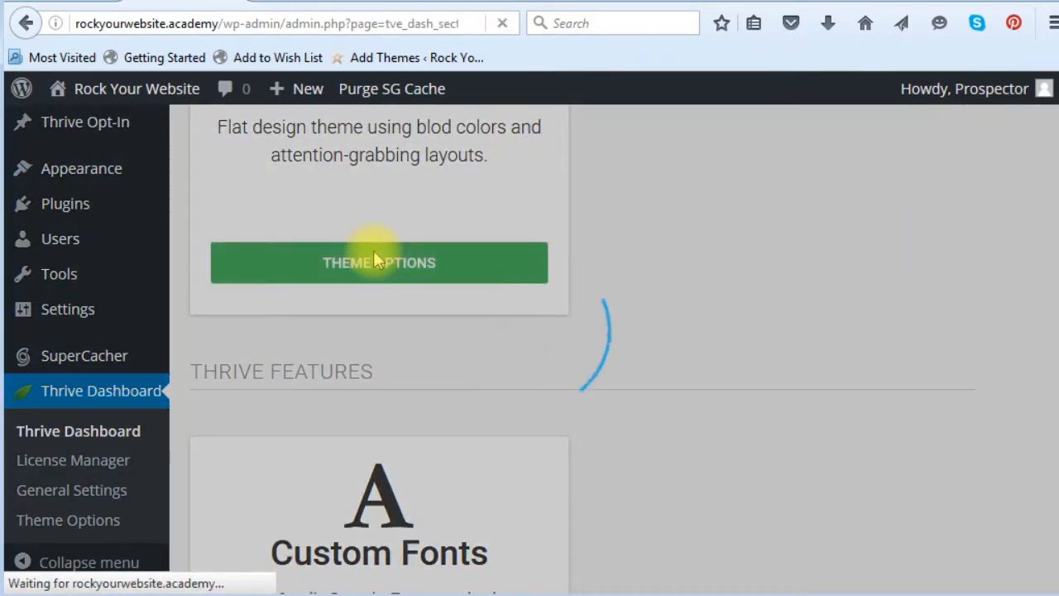
Set the logo type to Image and choose rock-your-website-logo.png from the media library as the logo.
scroll(373, 260, down, 2)
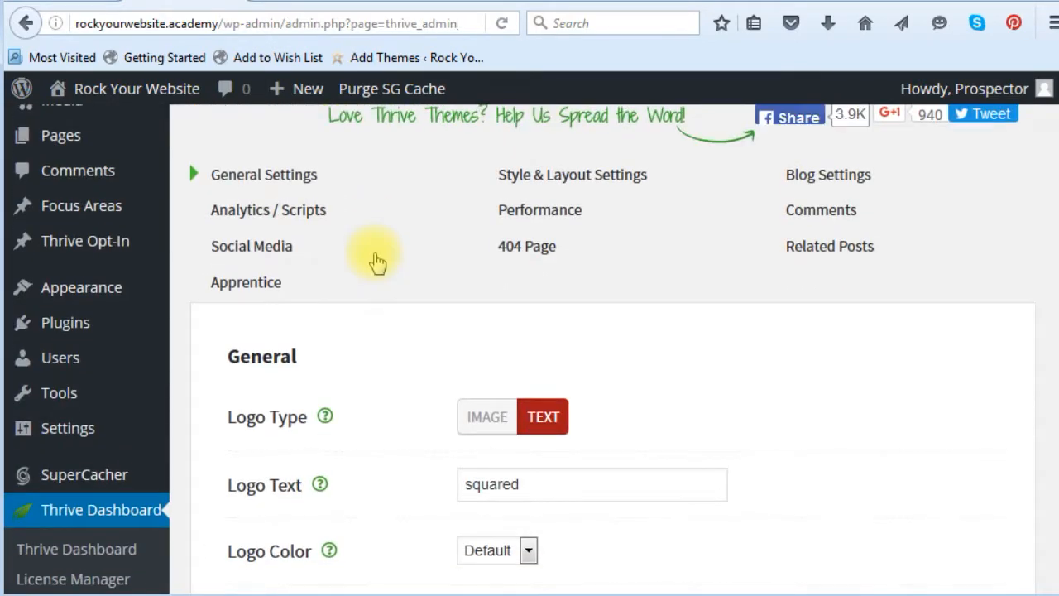
scroll(377, 260, down, 3)
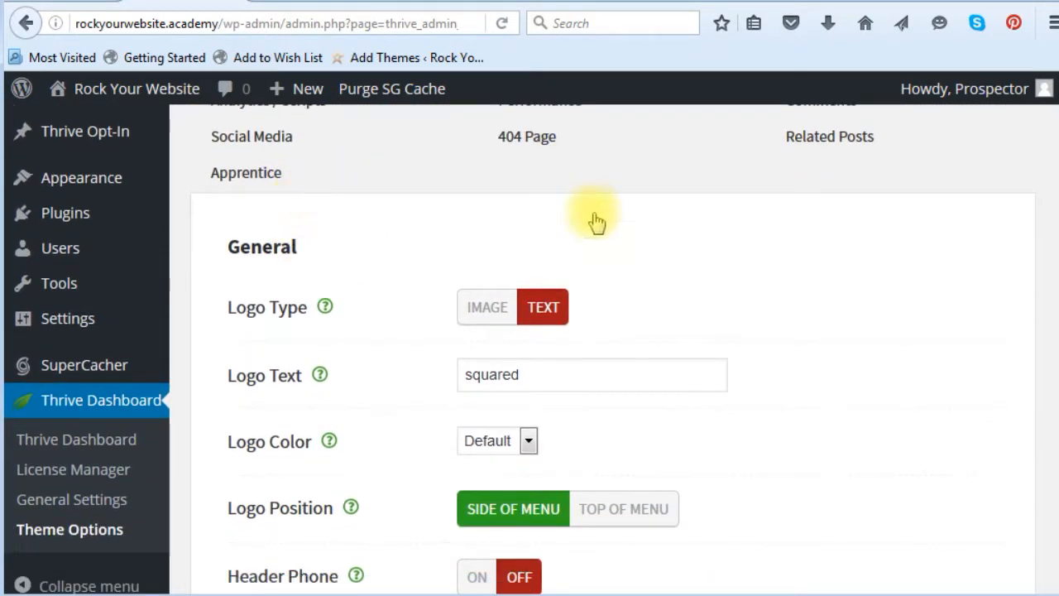
scroll(548, 300, down, 1)
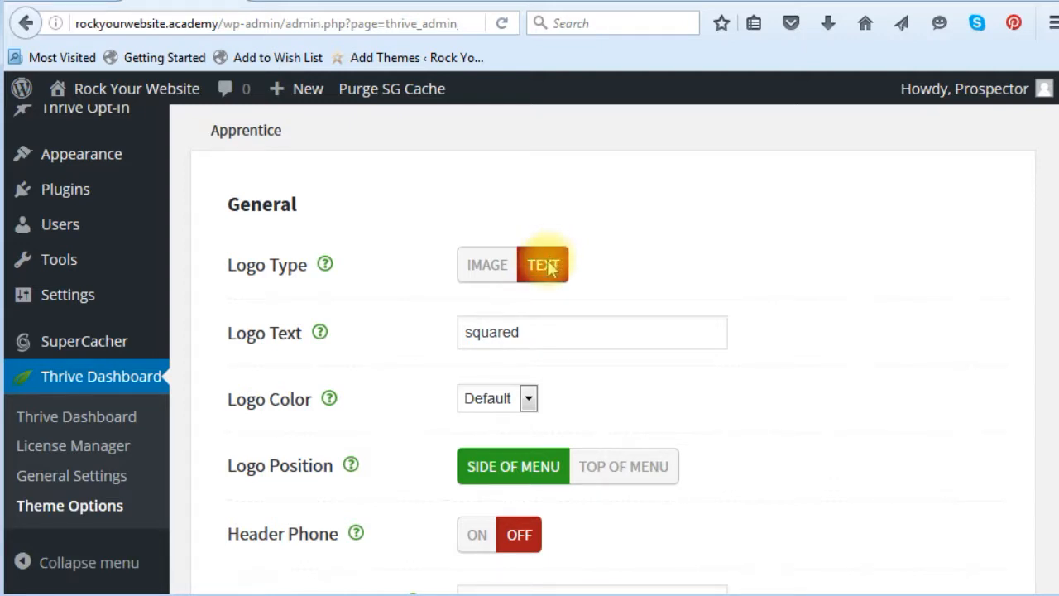
click(492, 269)
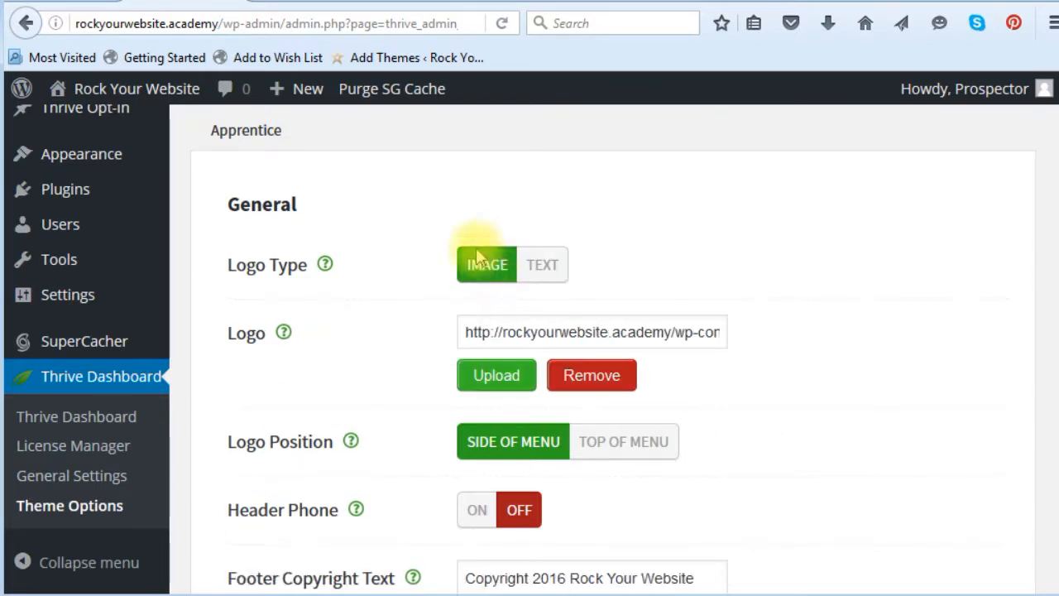
click(500, 375)
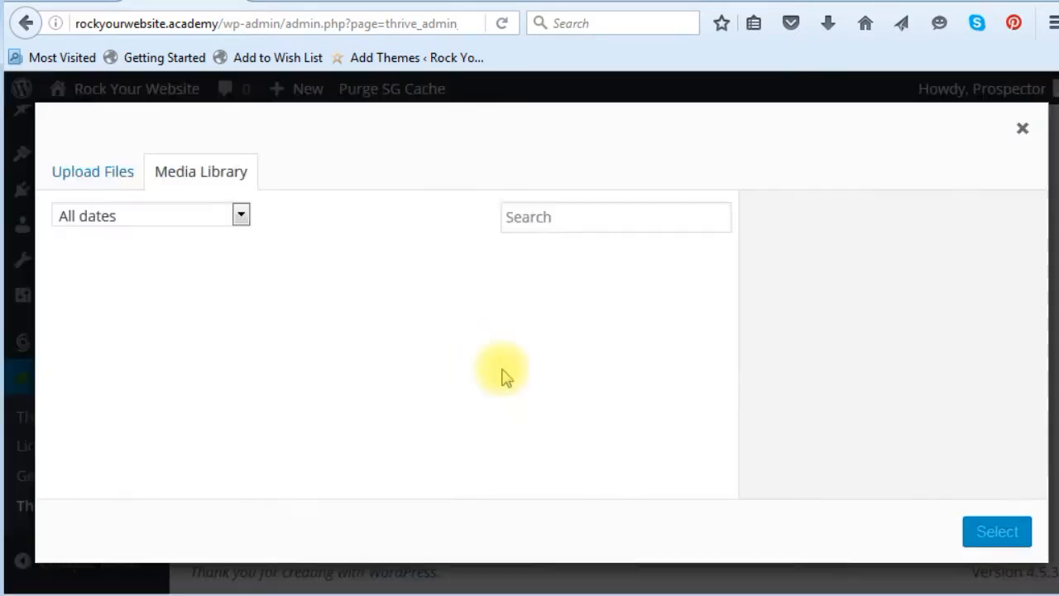
click(92, 177)
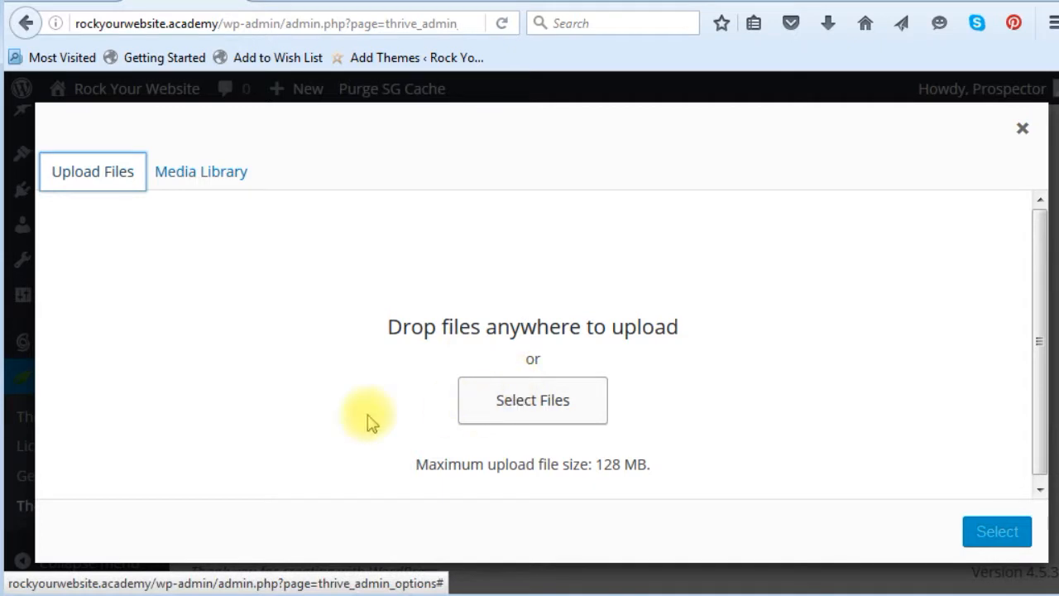
click(208, 181)
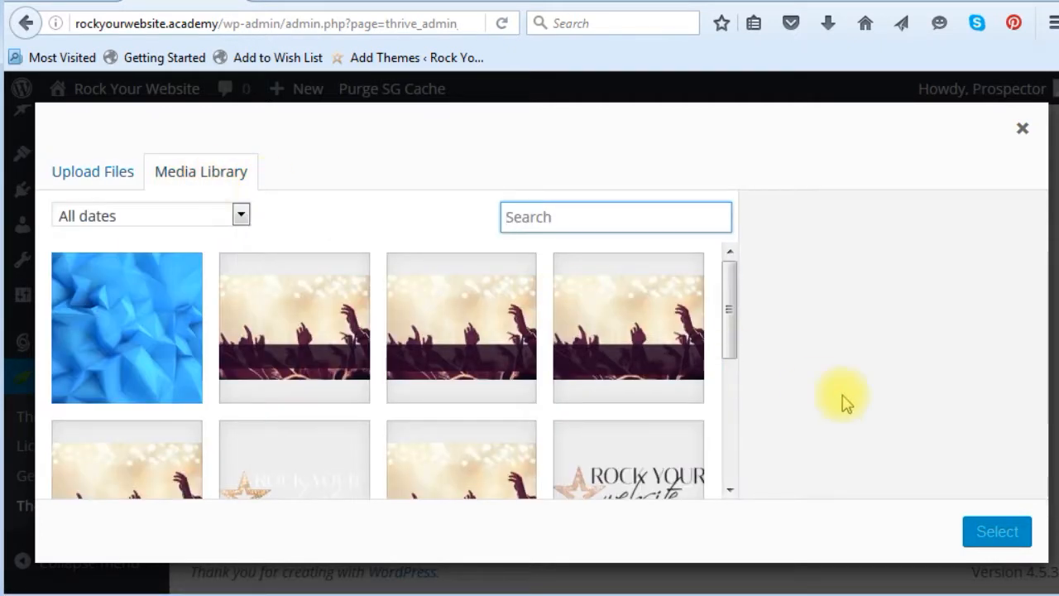
drag(723, 276, 743, 377)
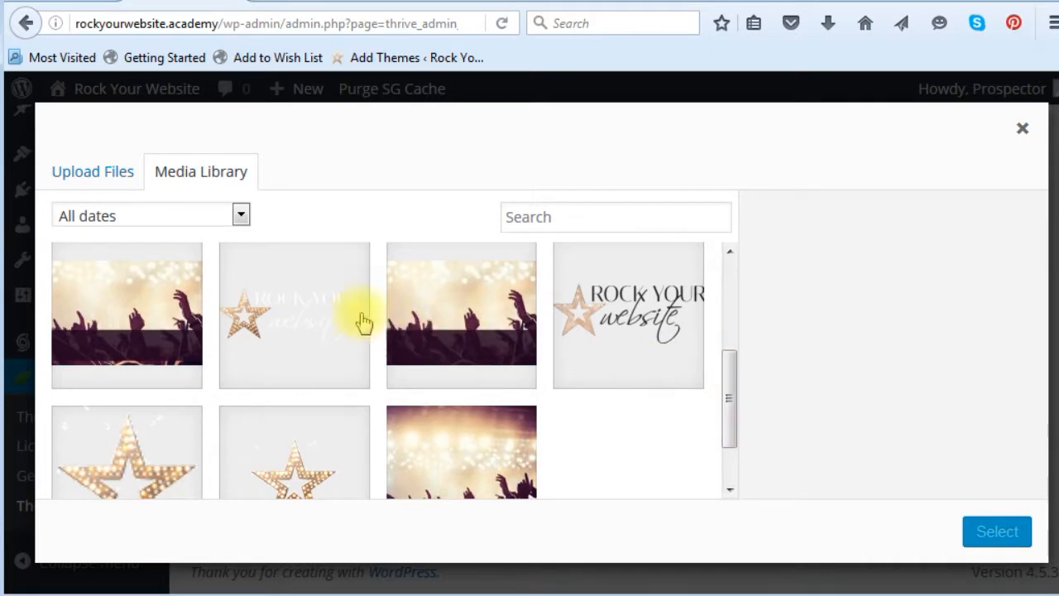
click(315, 312)
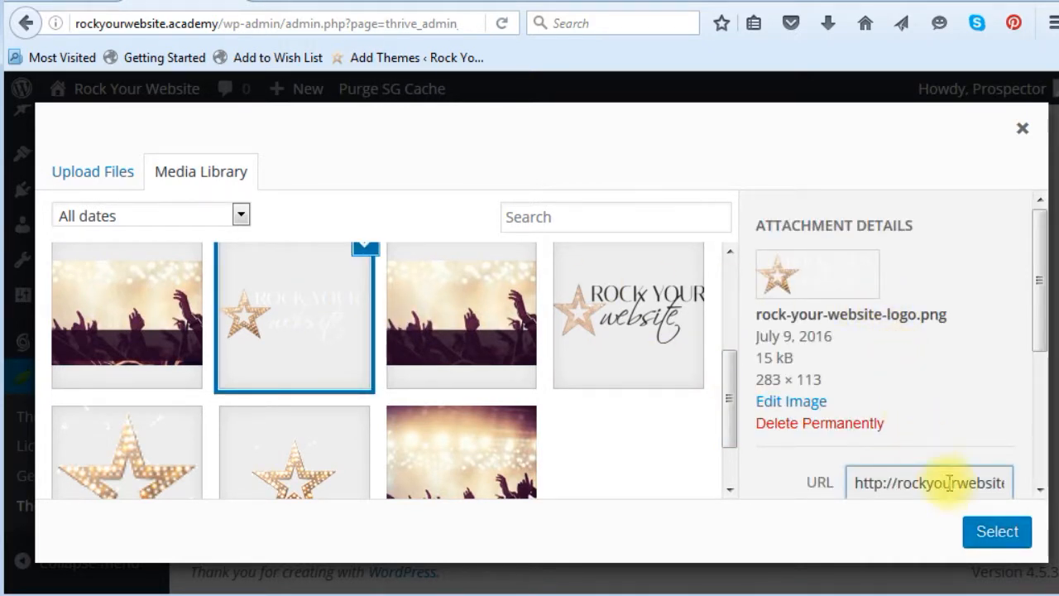
click(985, 532)
Set the logo position to Top of Menu.
scroll(910, 464, down, 3)
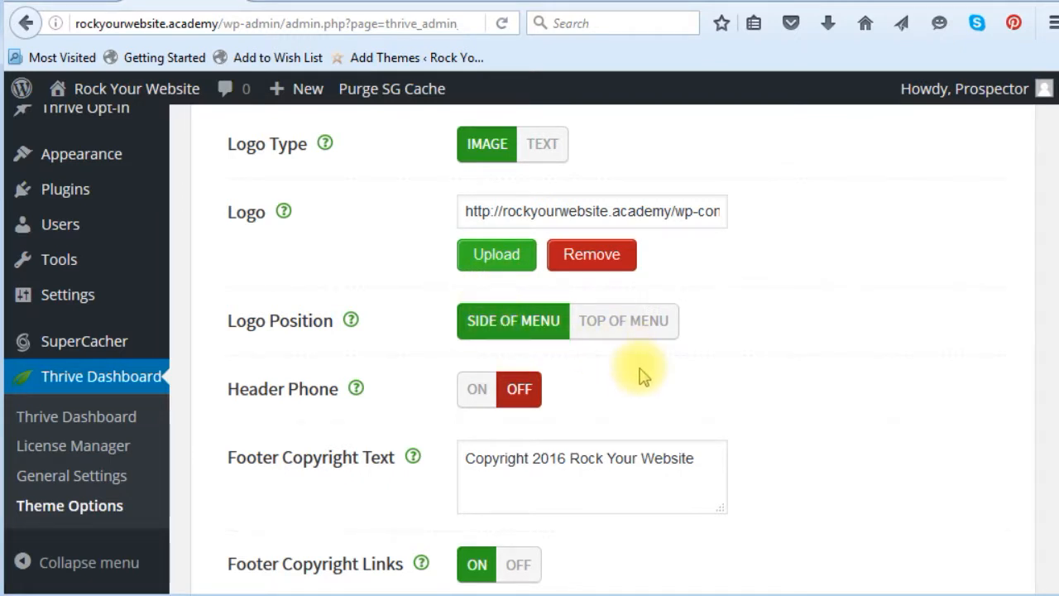
click(637, 321)
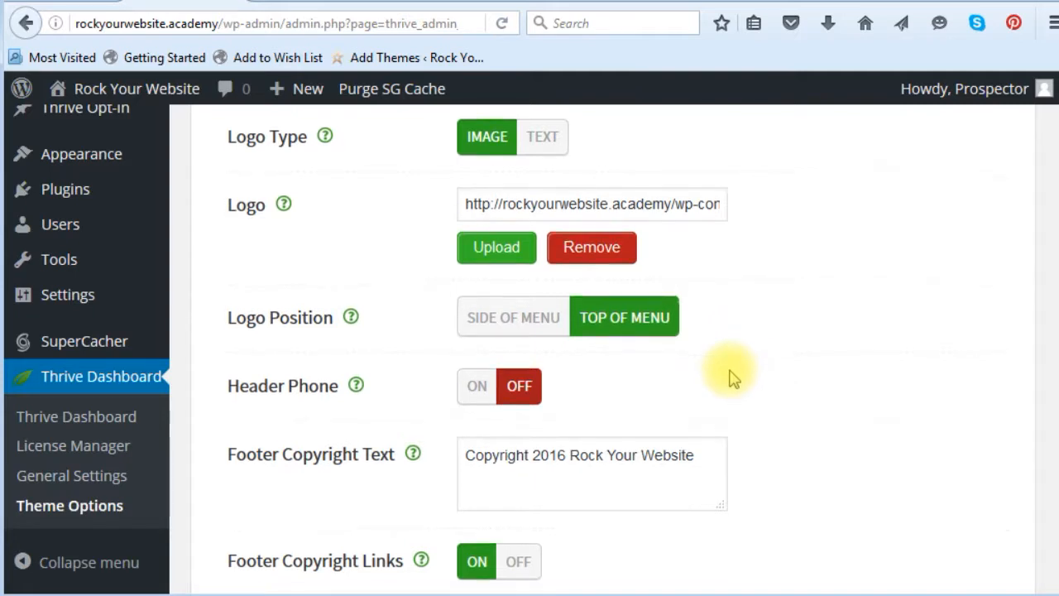
Check the footer copyright text and the help for breadcrumbs and relative time, and save all theme option changes.
scroll(728, 373, down, 3)
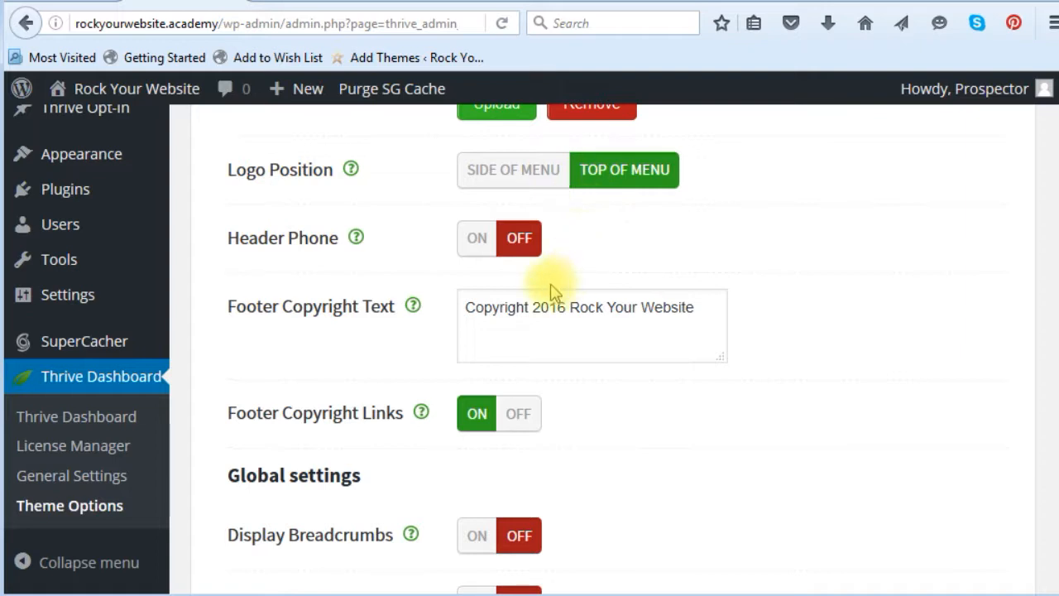
drag(467, 309, 717, 305)
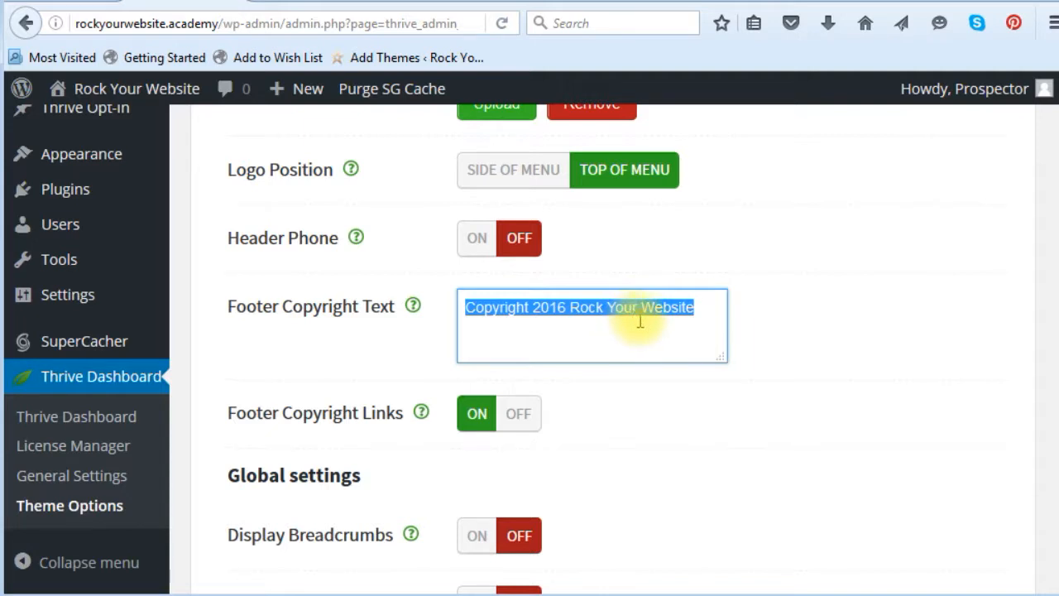
scroll(627, 444, down, 4)
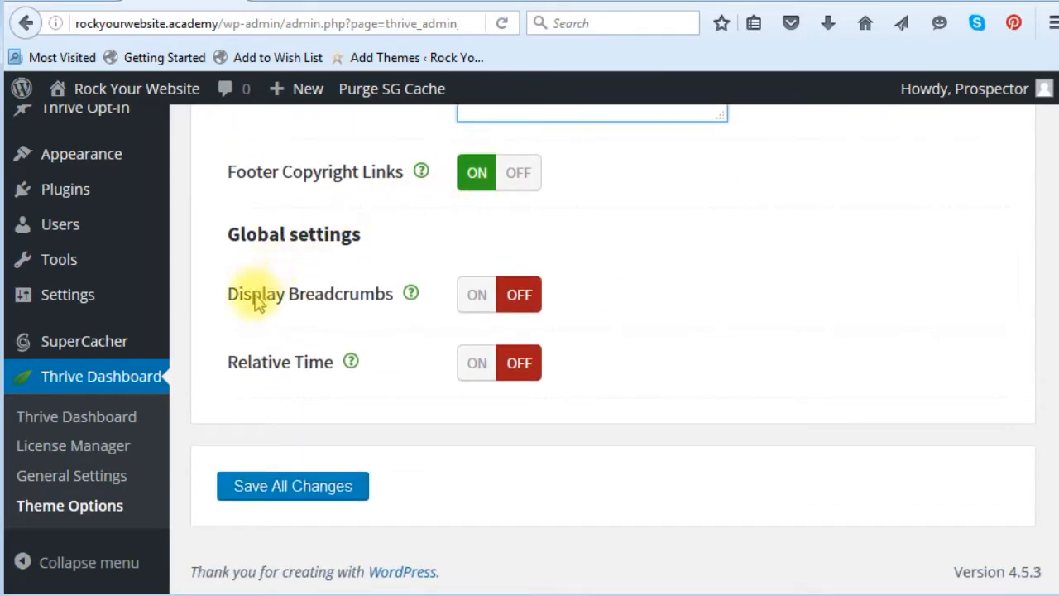
mouse_move(410, 299)
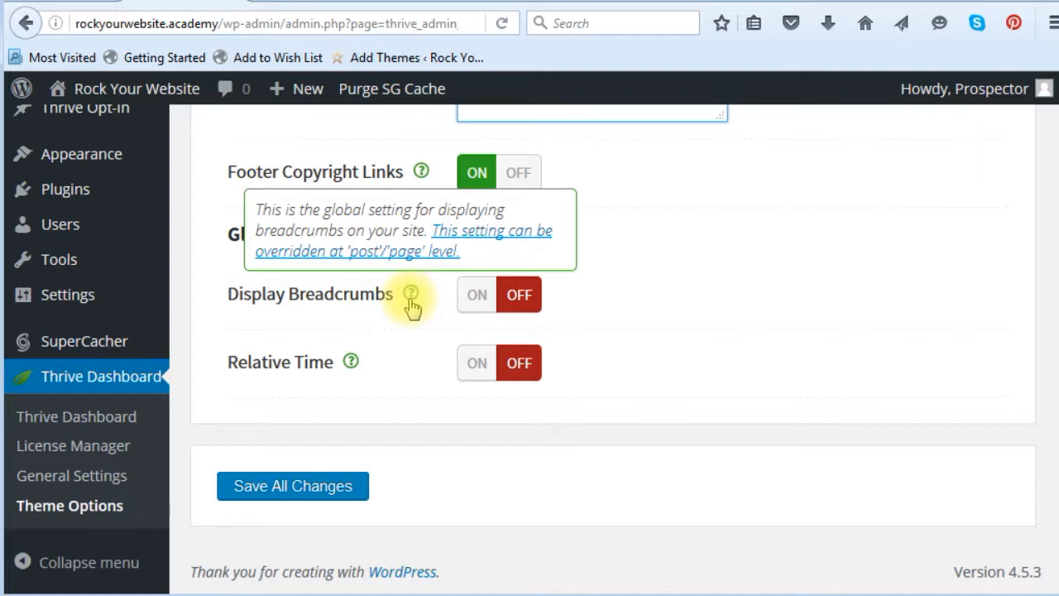
mouse_move(351, 365)
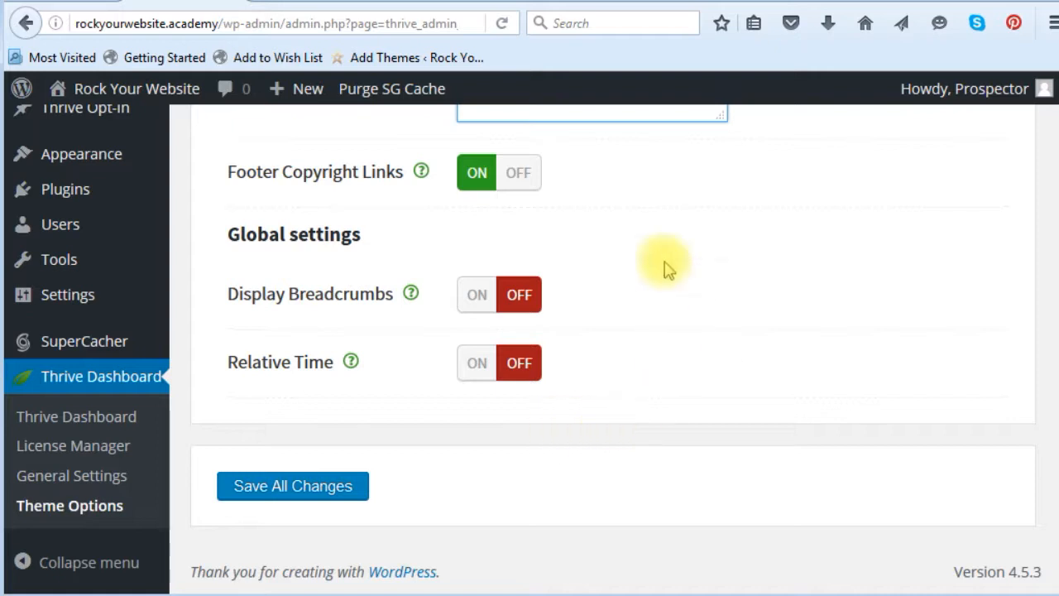
click(310, 488)
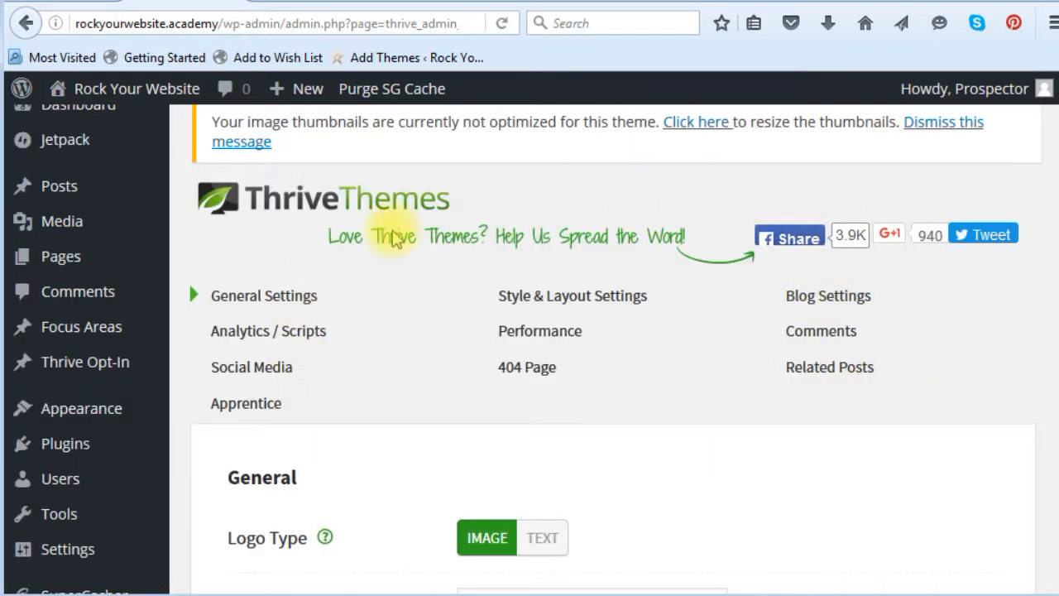
scroll(240, 372, down, 3)
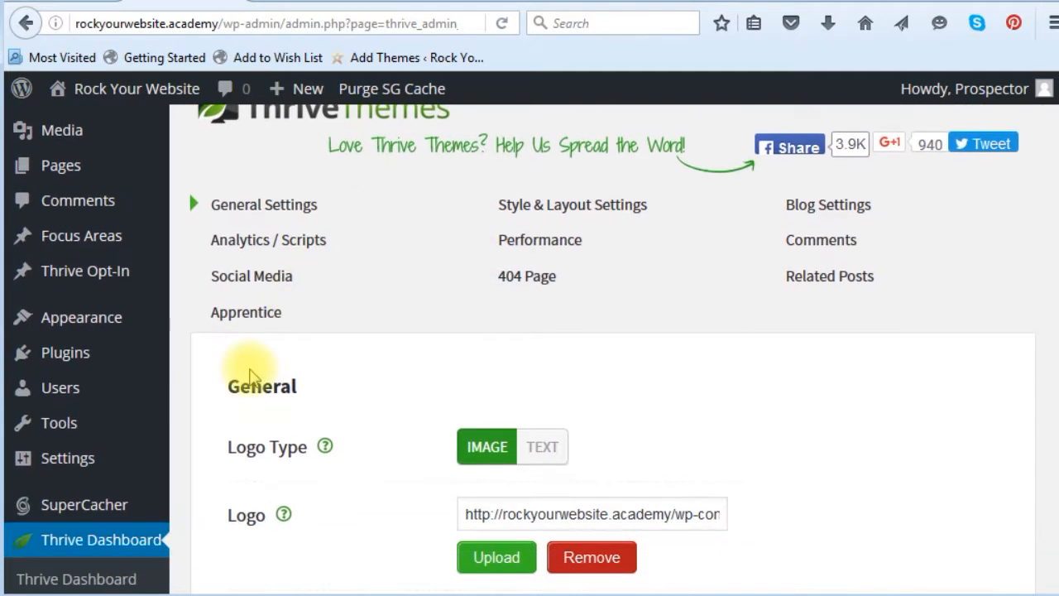
scroll(252, 376, down, 2)
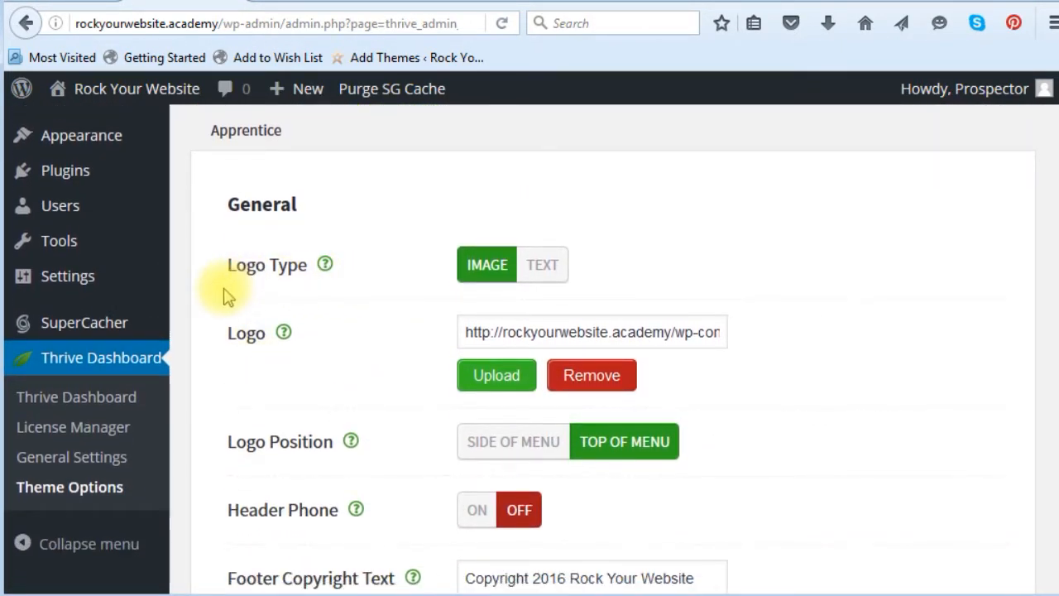
scroll(229, 296, up, 3)
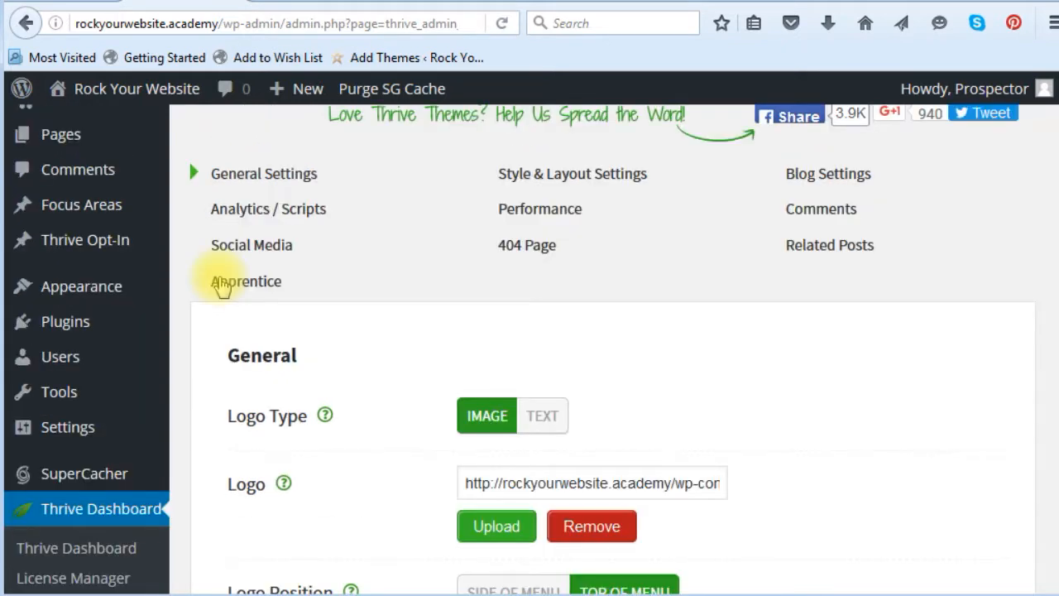
Open the Customizer from the WordPress admin, preview the site with the controls collapsed, and go to the Header settings.
mouse_move(87, 294)
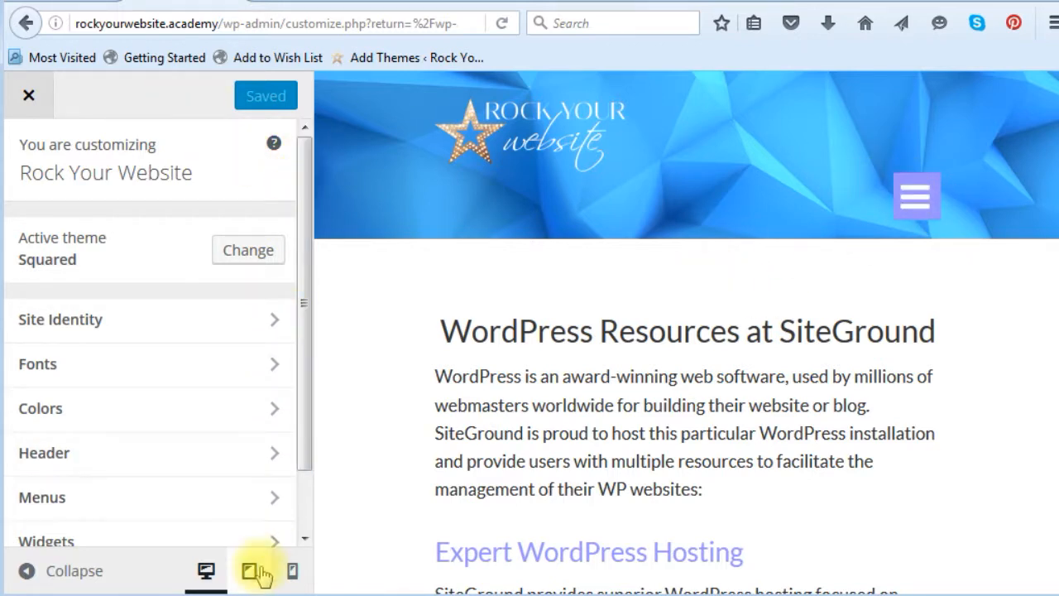
click(28, 570)
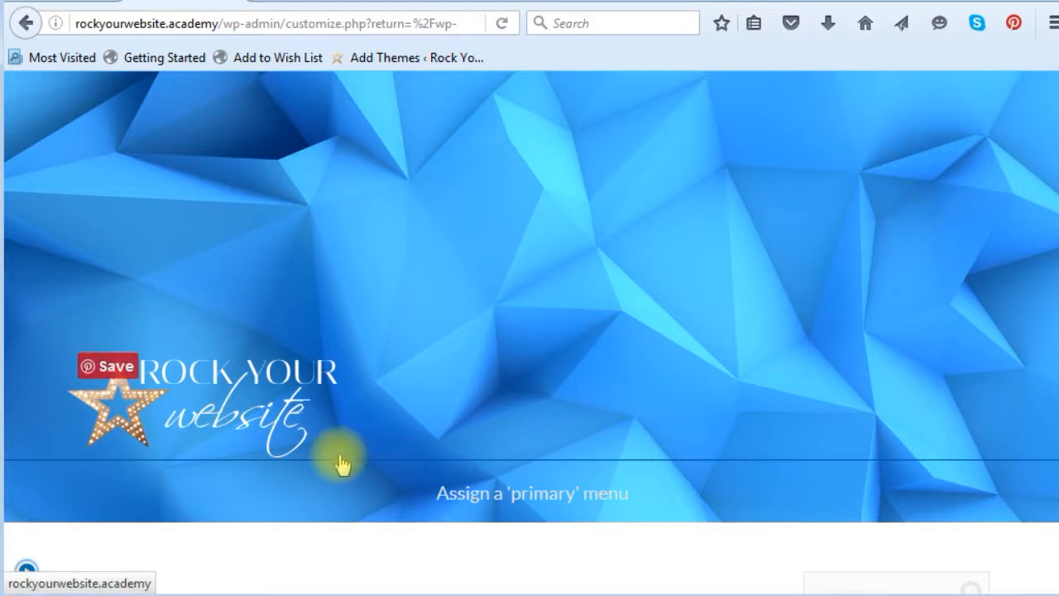
click(25, 571)
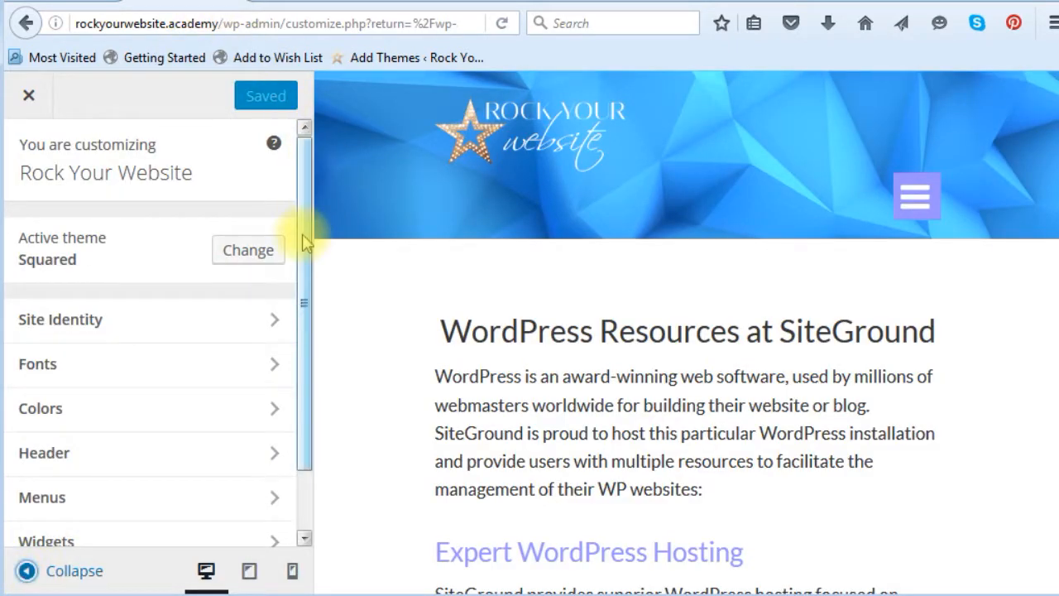
click(185, 457)
drag(303, 155, 313, 364)
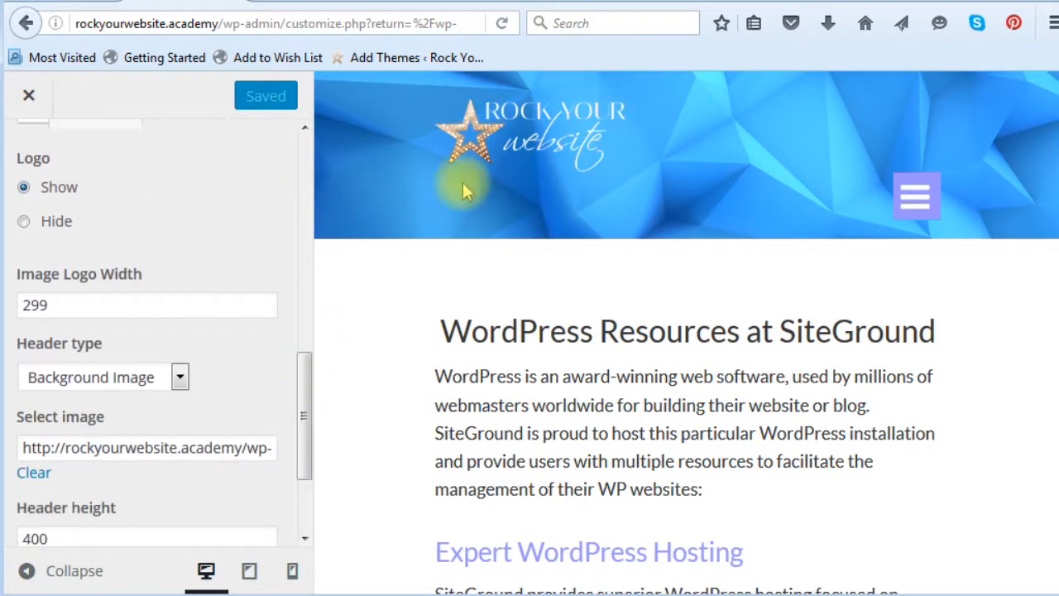
Try the Theme Default and Custom Color header types in the live preview.
click(180, 381)
click(161, 402)
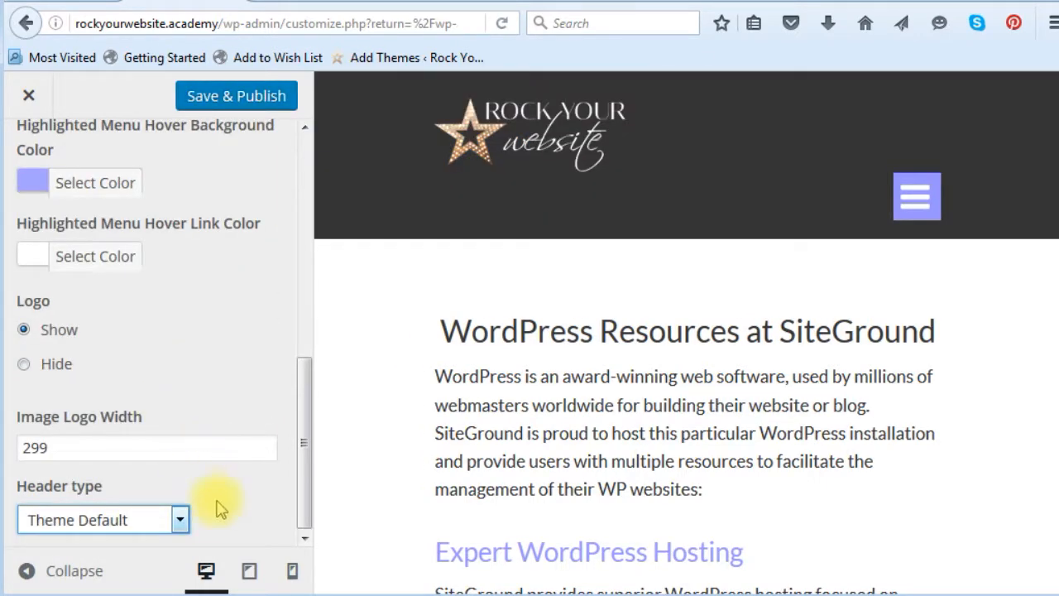
click(179, 523)
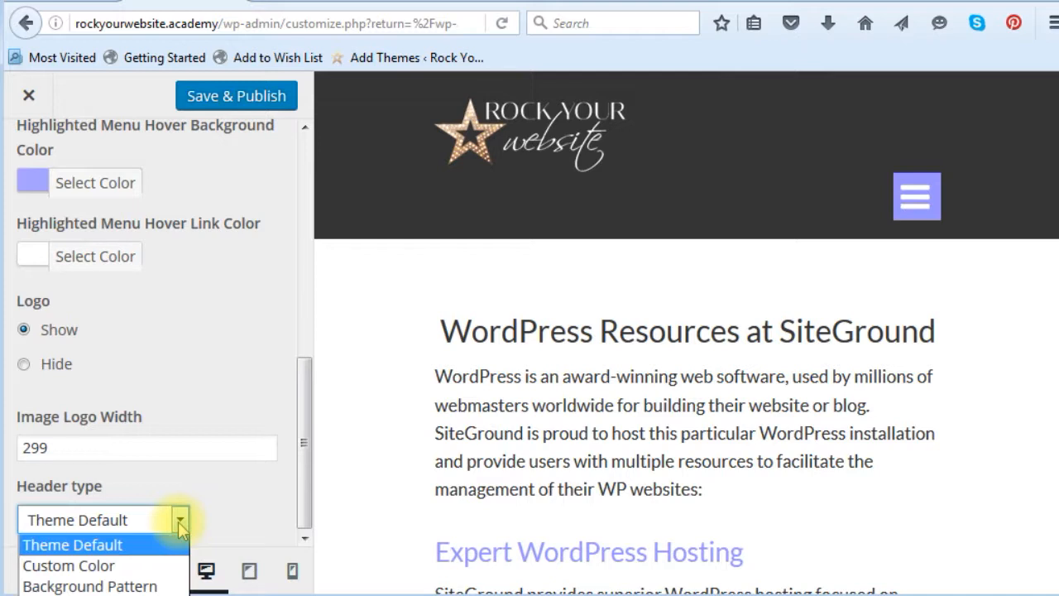
click(175, 478)
drag(305, 369, 312, 438)
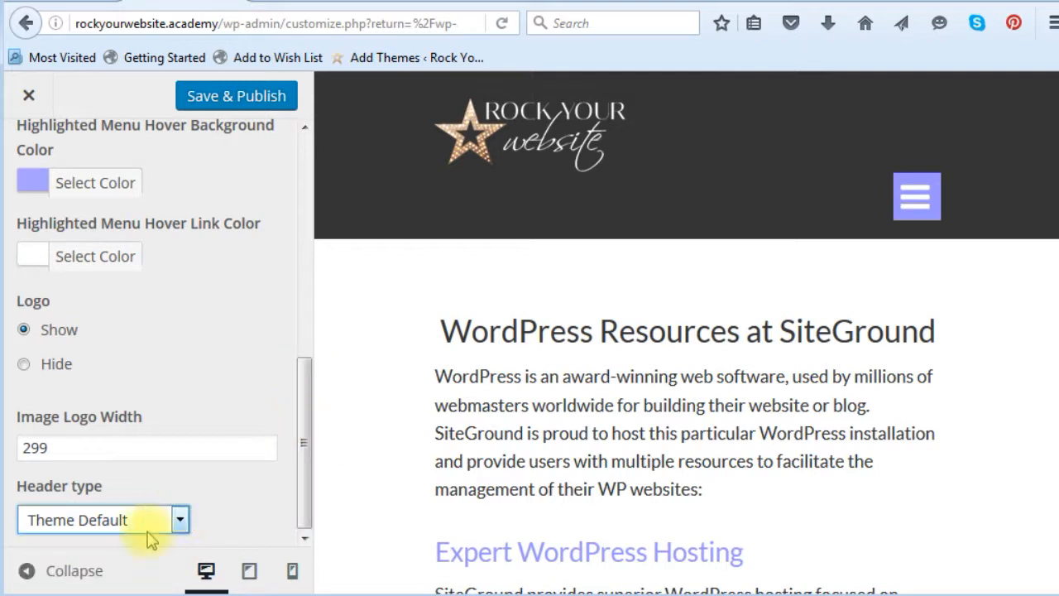
click(180, 518)
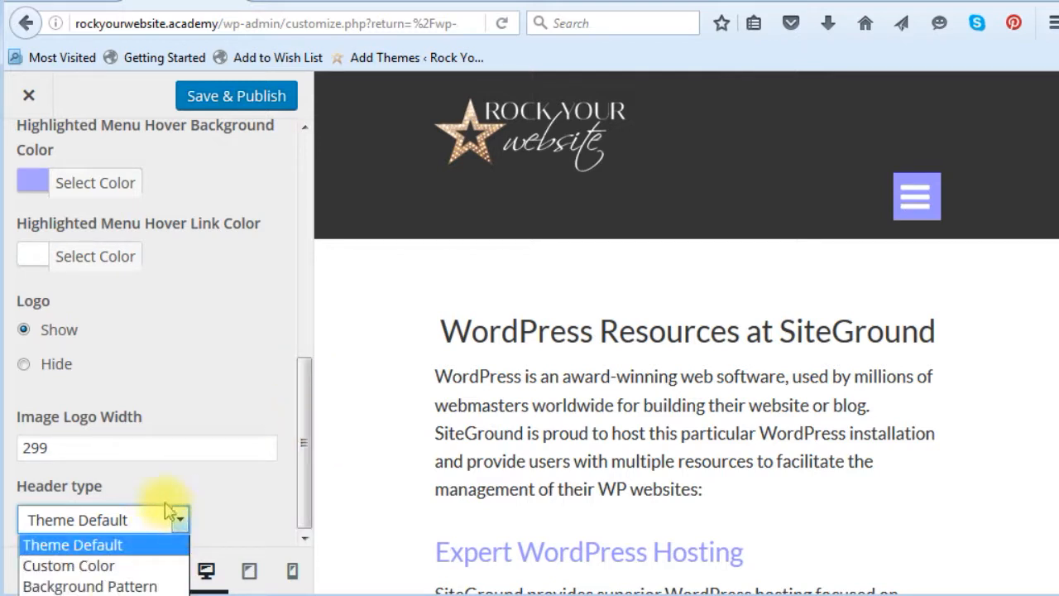
click(130, 569)
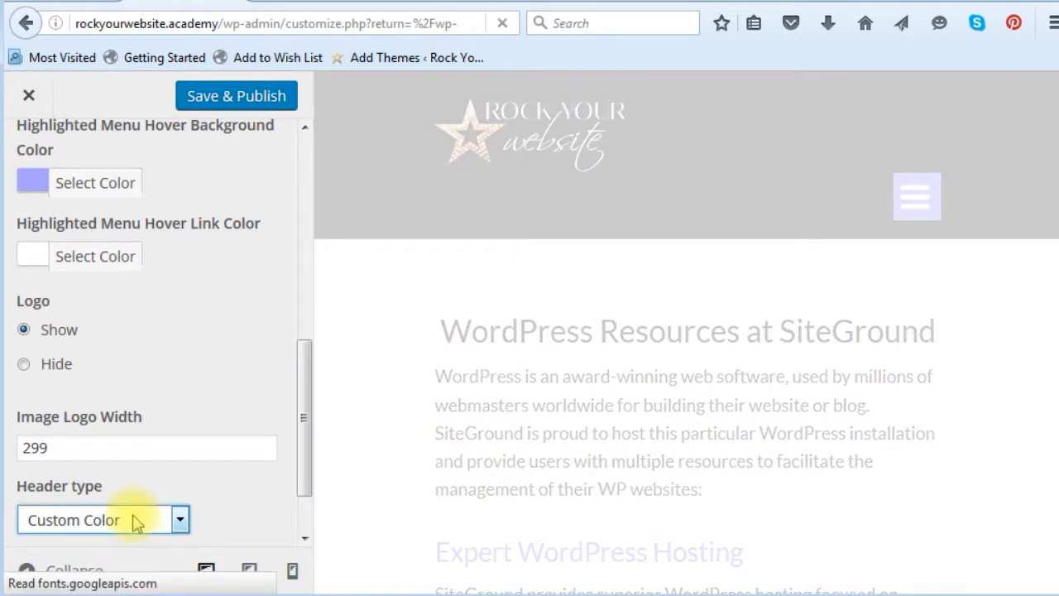
Set the header type to Background Pattern and browse the available header patterns.
click(135, 521)
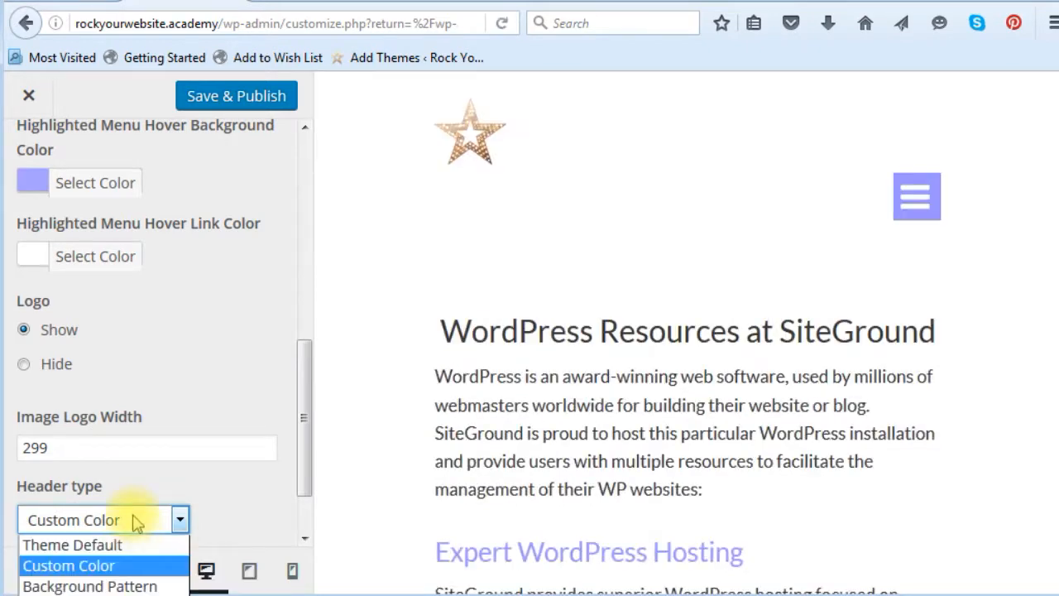
click(133, 586)
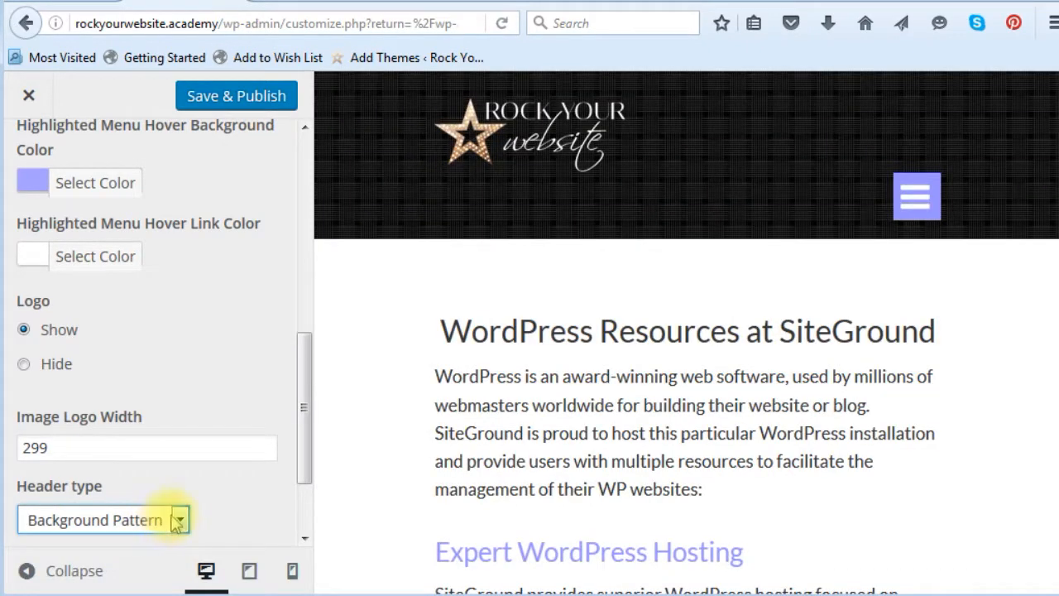
drag(302, 350, 302, 443)
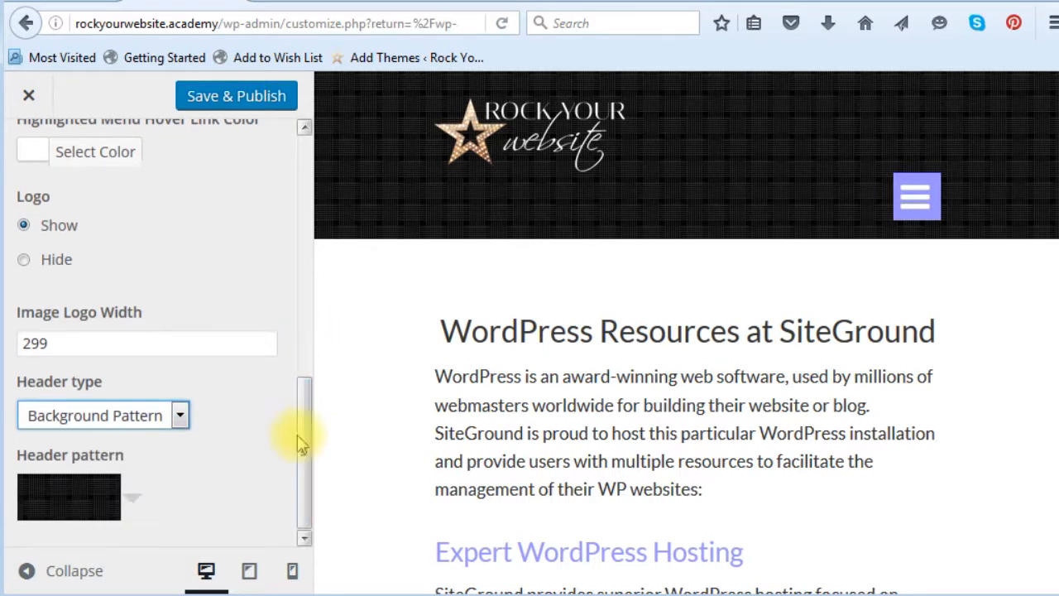
click(134, 498)
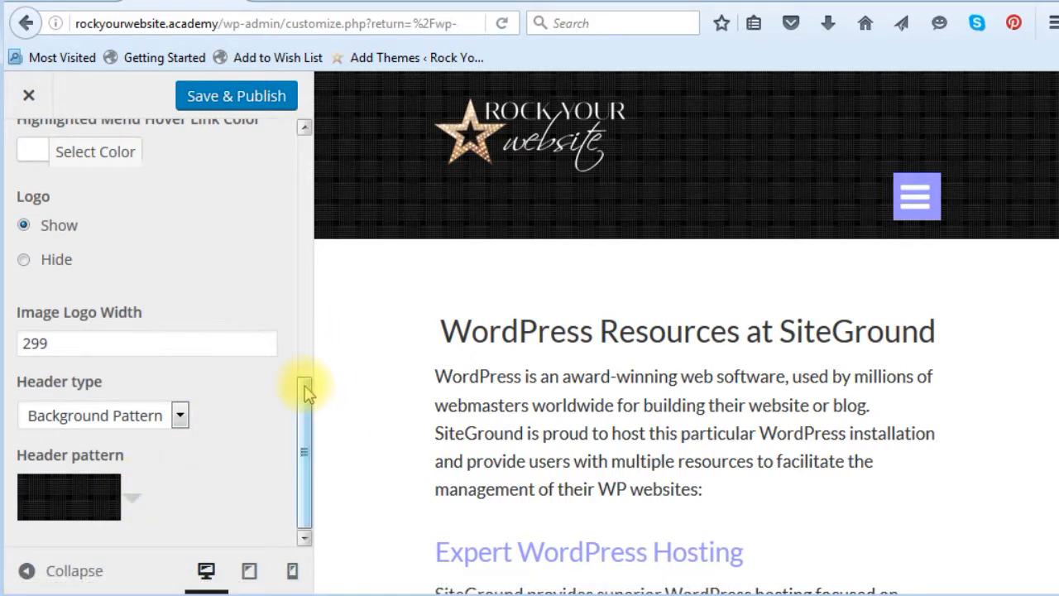
drag(306, 182, 307, 135)
scroll(189, 243, down, 5)
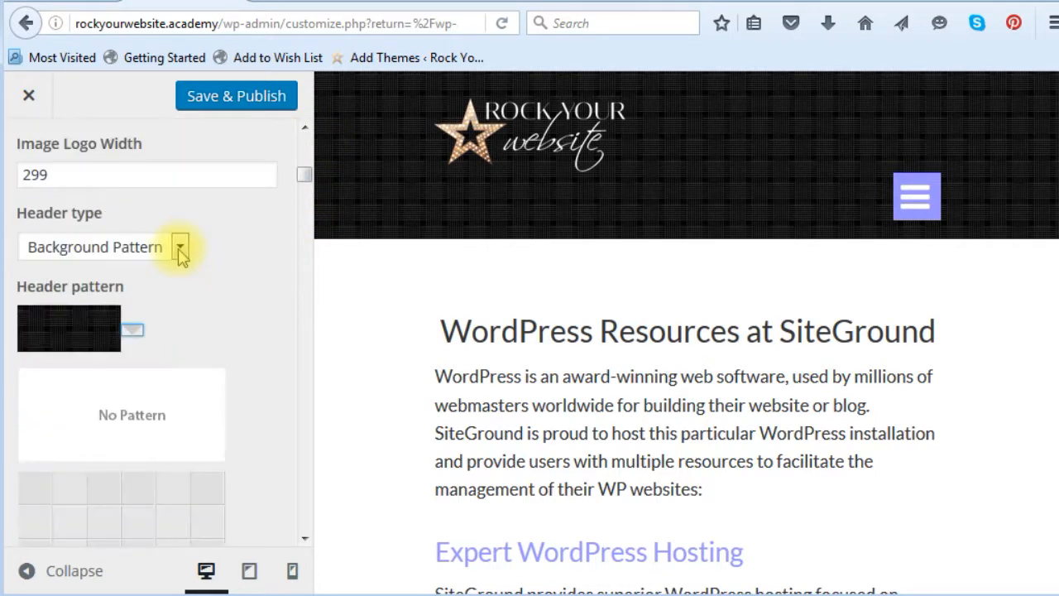
Set the header type to Background Image and choose audience-header3.jpg from the media library.
click(179, 248)
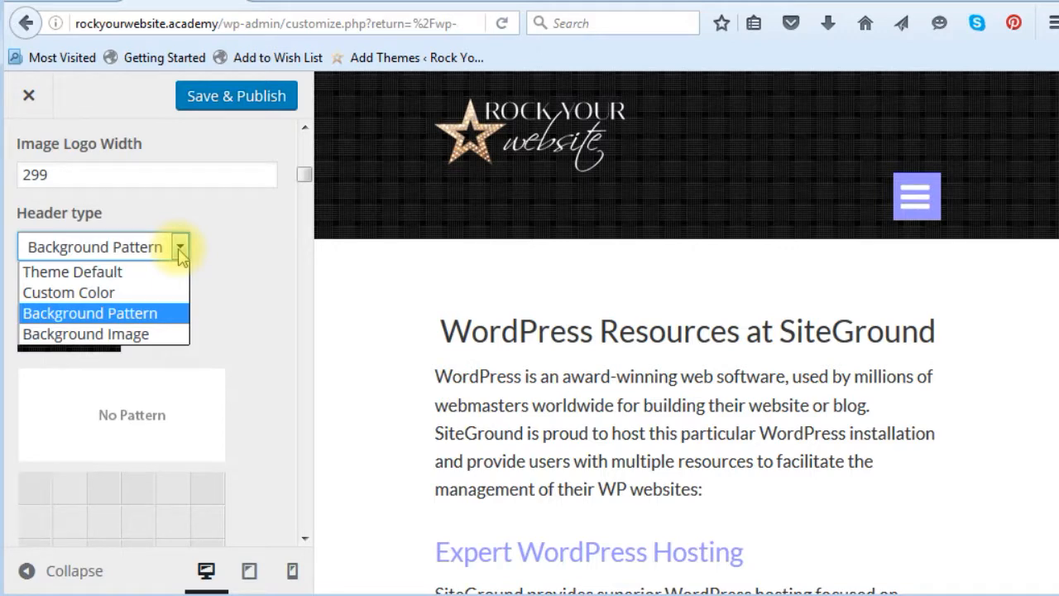
click(170, 331)
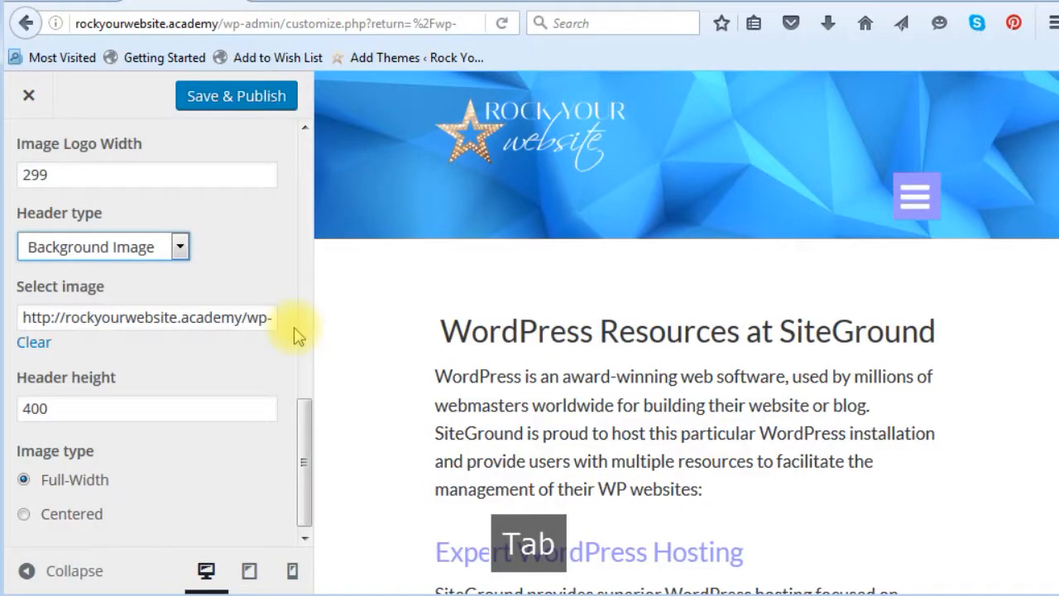
click(225, 318)
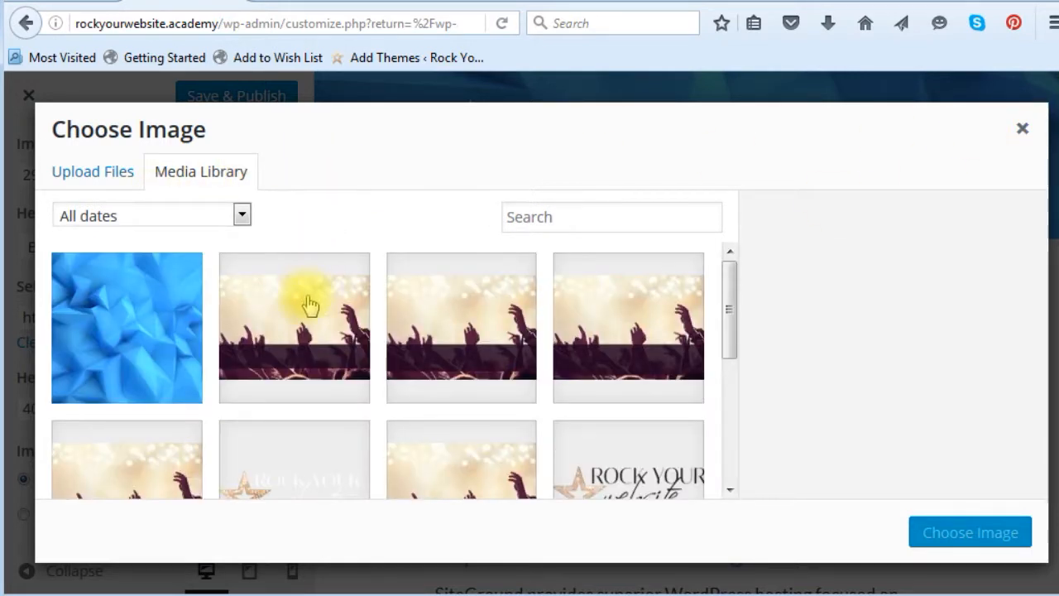
click(337, 329)
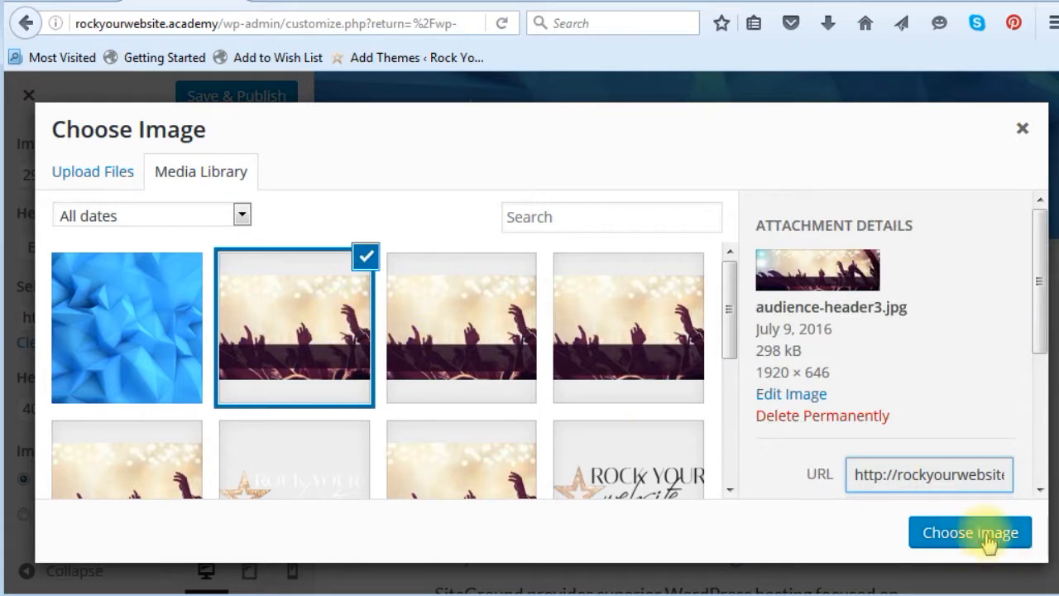
click(984, 538)
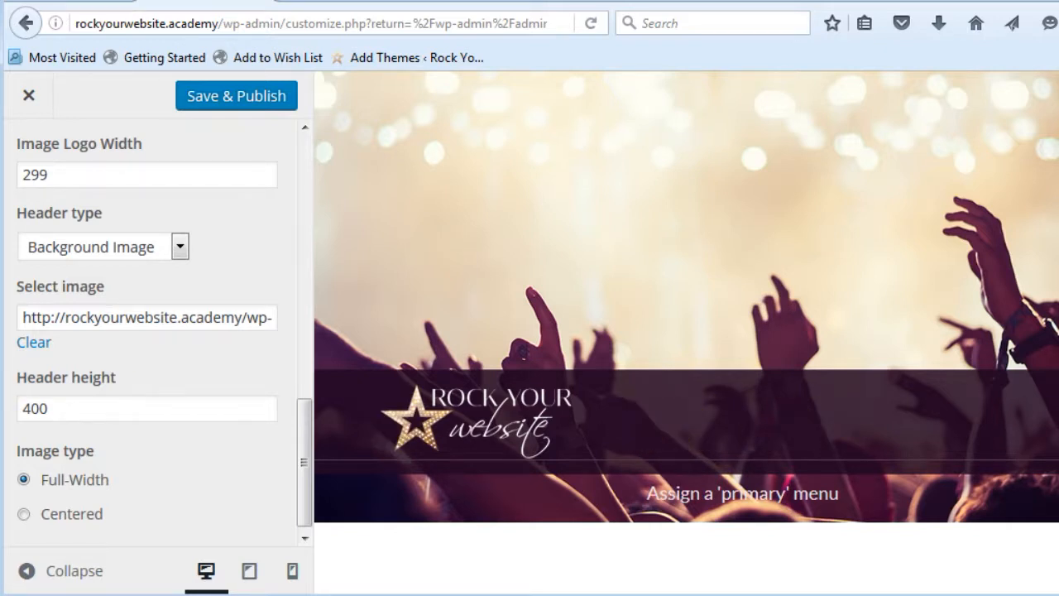
Try header heights of 300 and 600 for the background image.
click(27, 408)
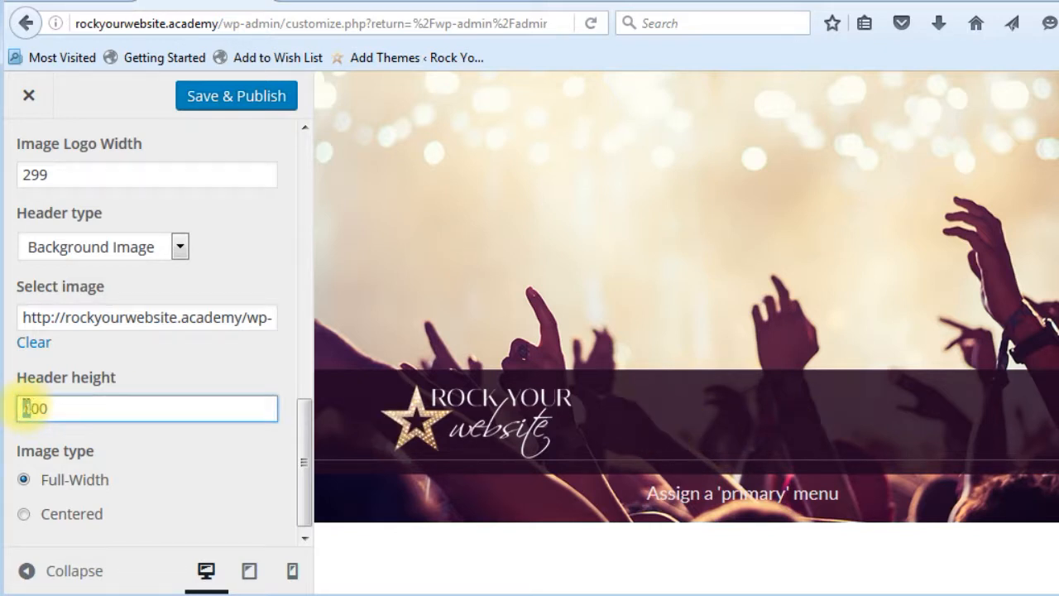
text(3)
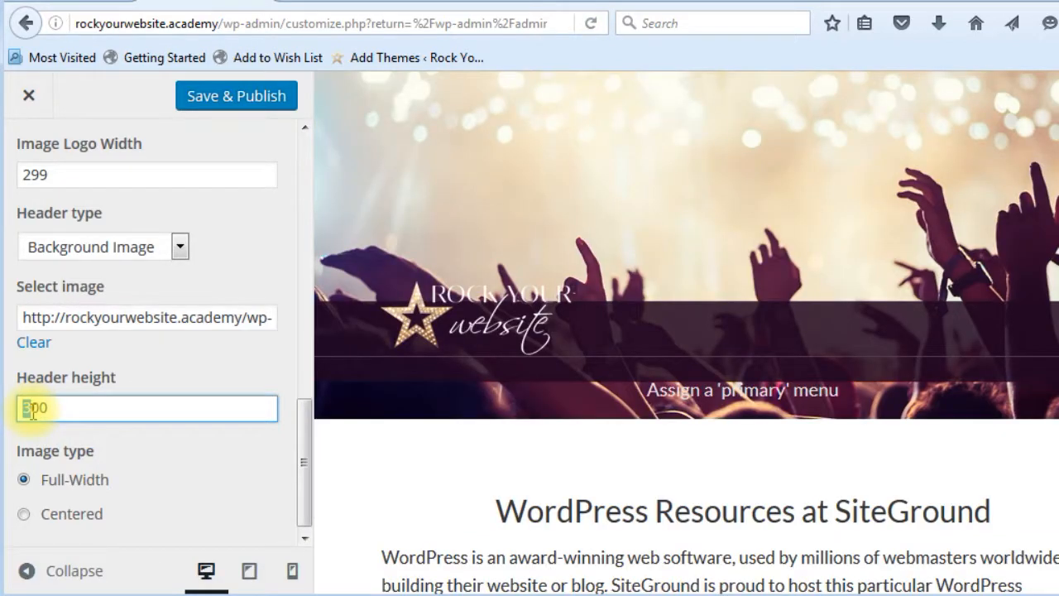
text(6)
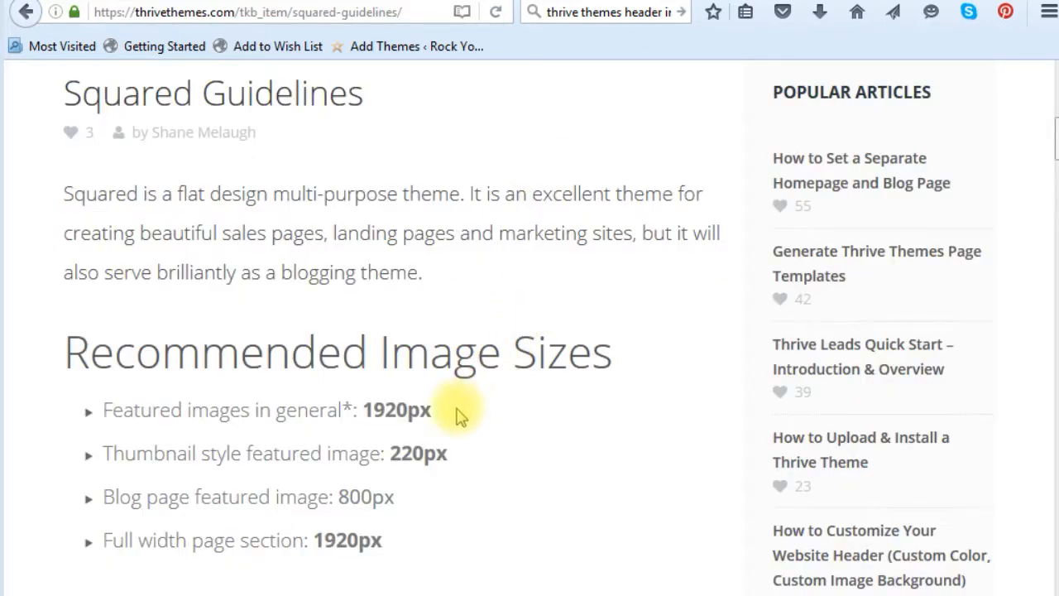
Check the recommended sizes for general and blog page featured images in the Squared Guidelines on the Thrive Themes site.
drag(431, 408, 362, 410)
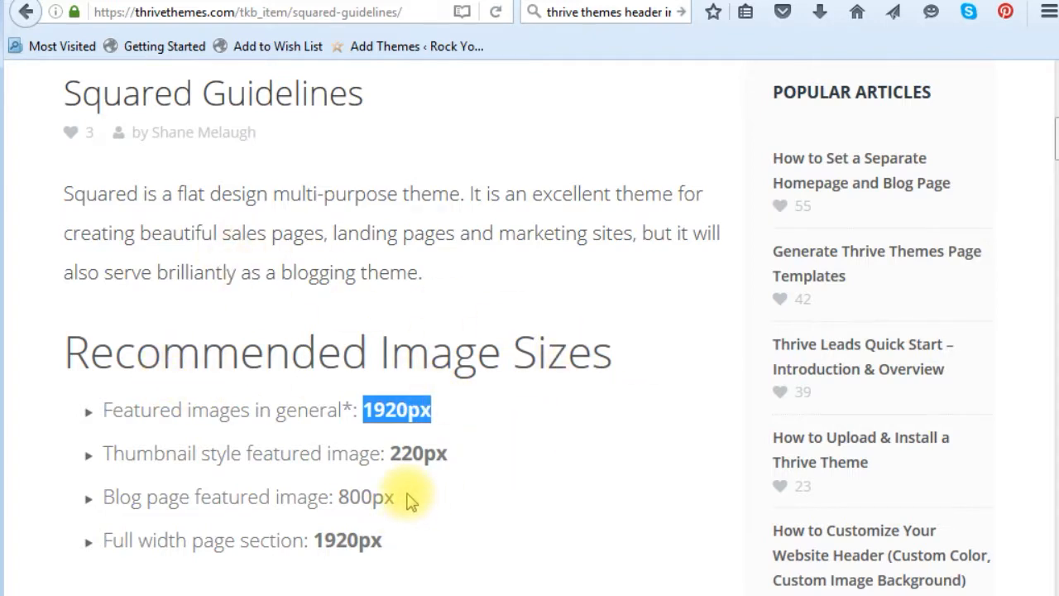
drag(406, 496, 337, 497)
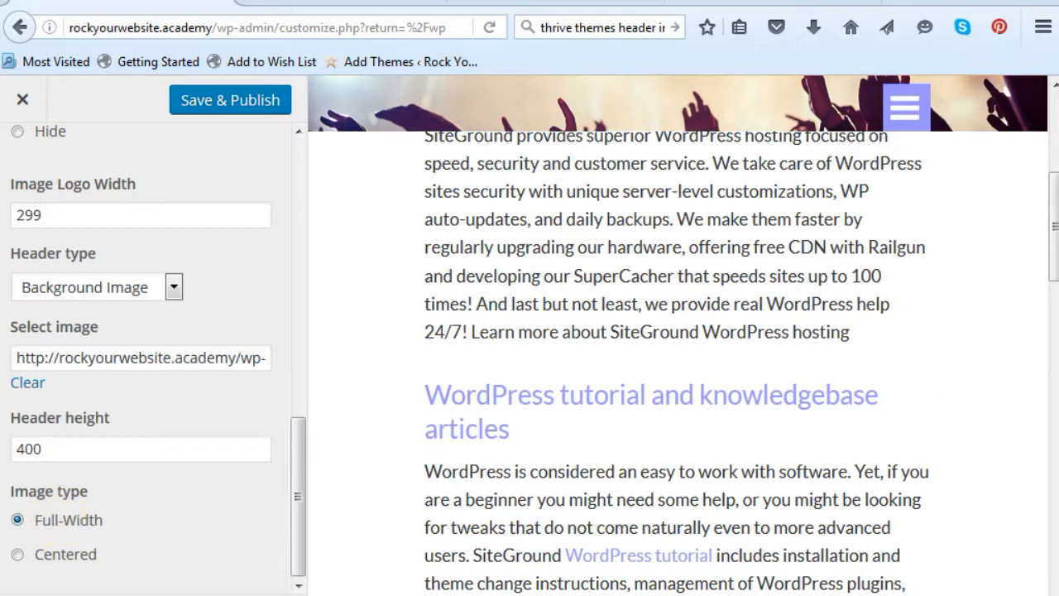
Try the Centered image type for the header background in the Customizer, and return it to Full-Width.
drag(1058, 312, 1058, 314)
drag(1058, 331, 1058, 354)
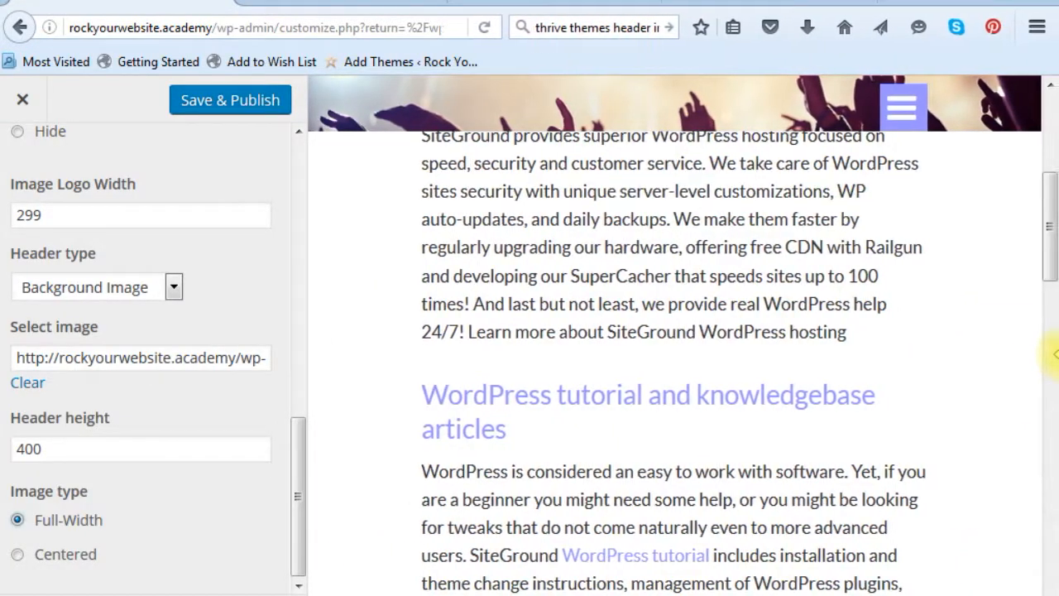
click(66, 556)
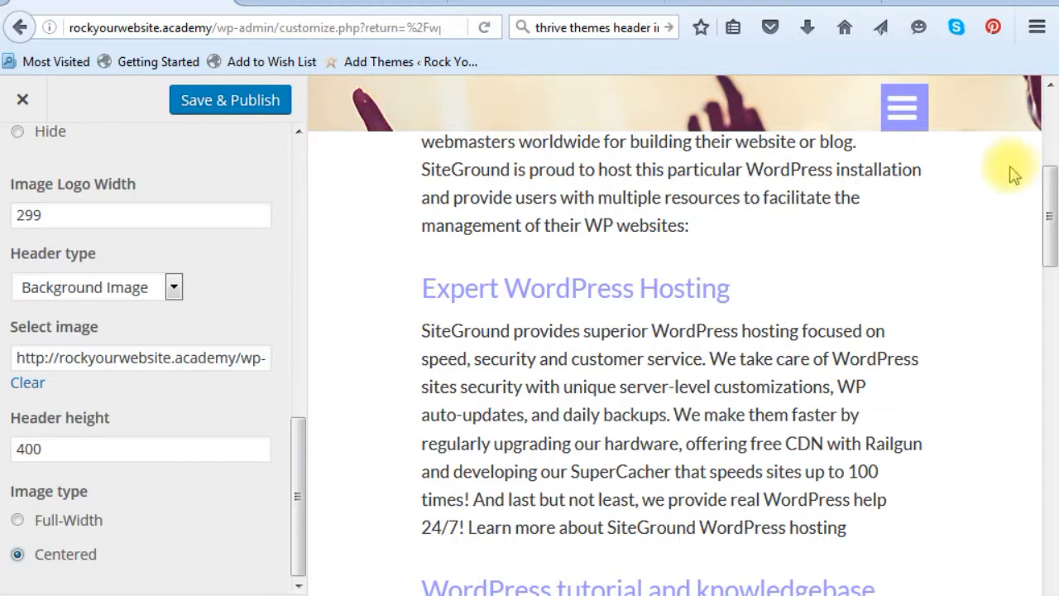
drag(1049, 189, 1036, 124)
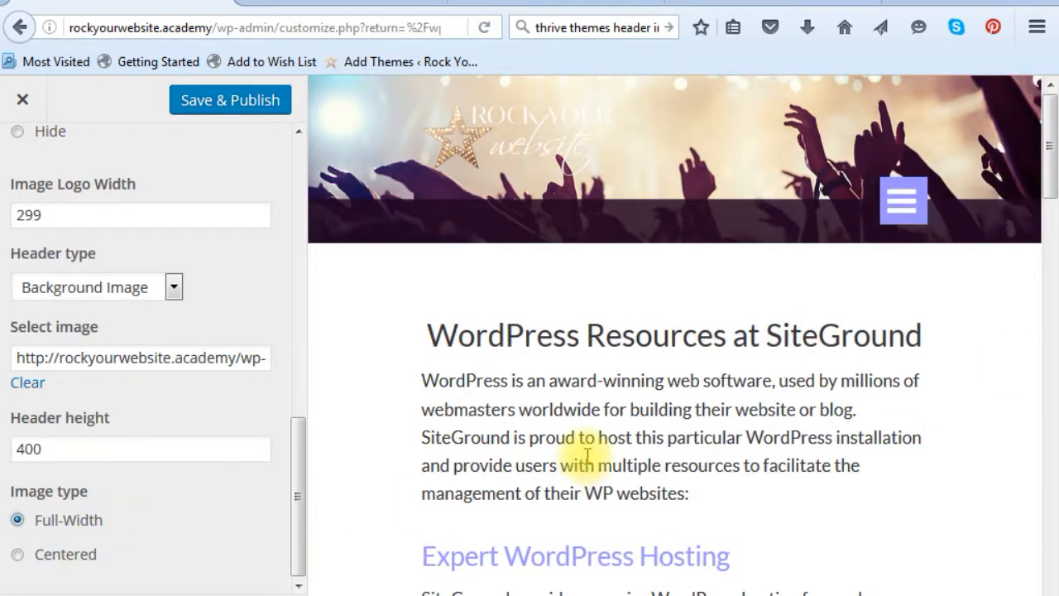
drag(1056, 326, 1058, 326)
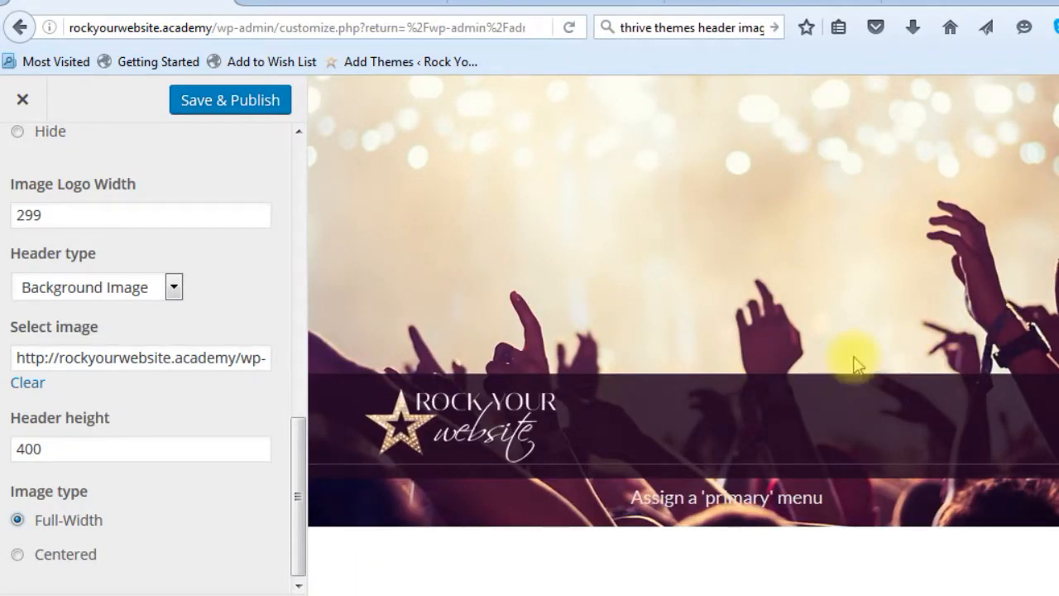
Examine the primary menu placeholder and how the header behaves while scrolling through the page preview.
drag(633, 497, 815, 497)
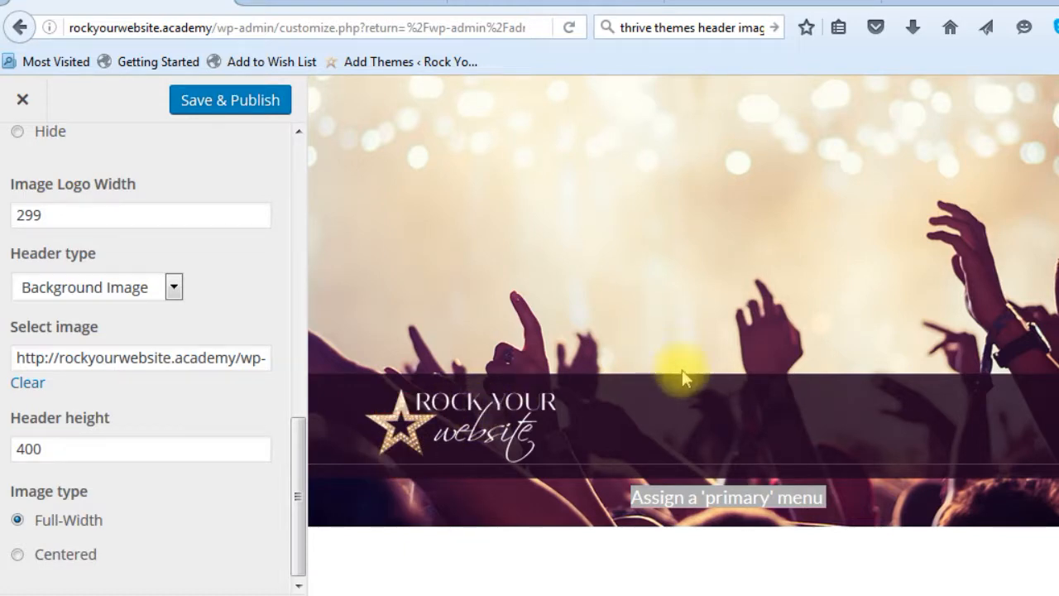
scroll(603, 418, down, 4)
scroll(604, 417, down, 8)
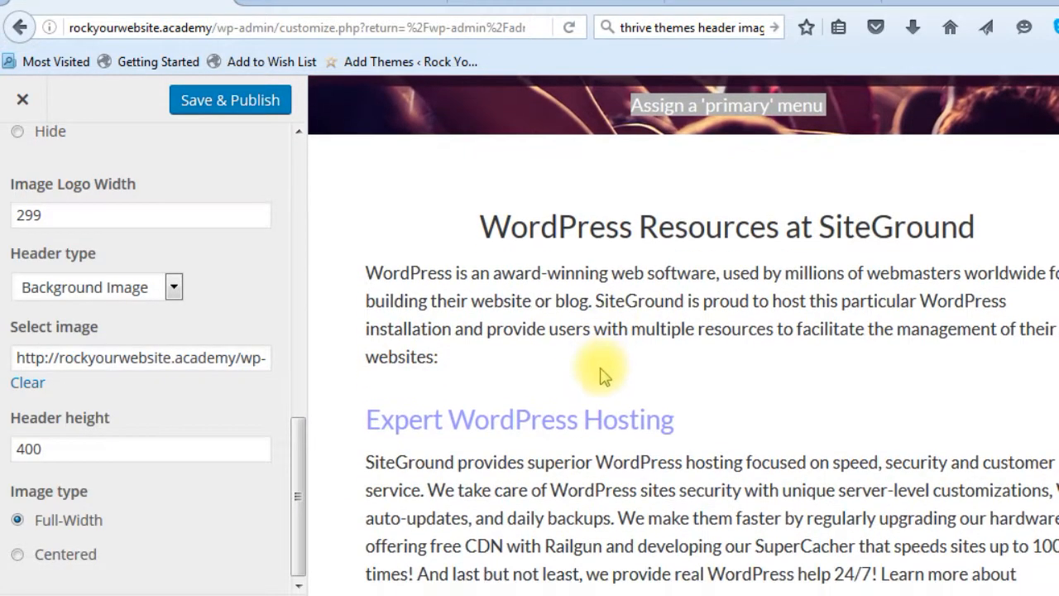
scroll(591, 390, down, 5)
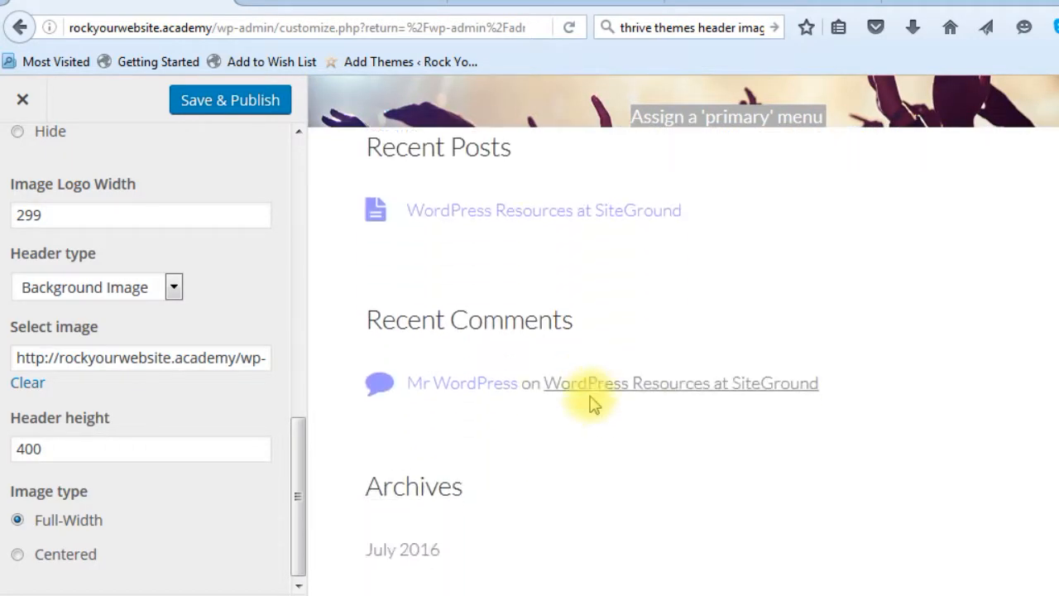
scroll(591, 402, up, 7)
scroll(590, 402, up, 5)
Save and publish the header changes, and close the Customizer to return to the general theme options.
click(201, 99)
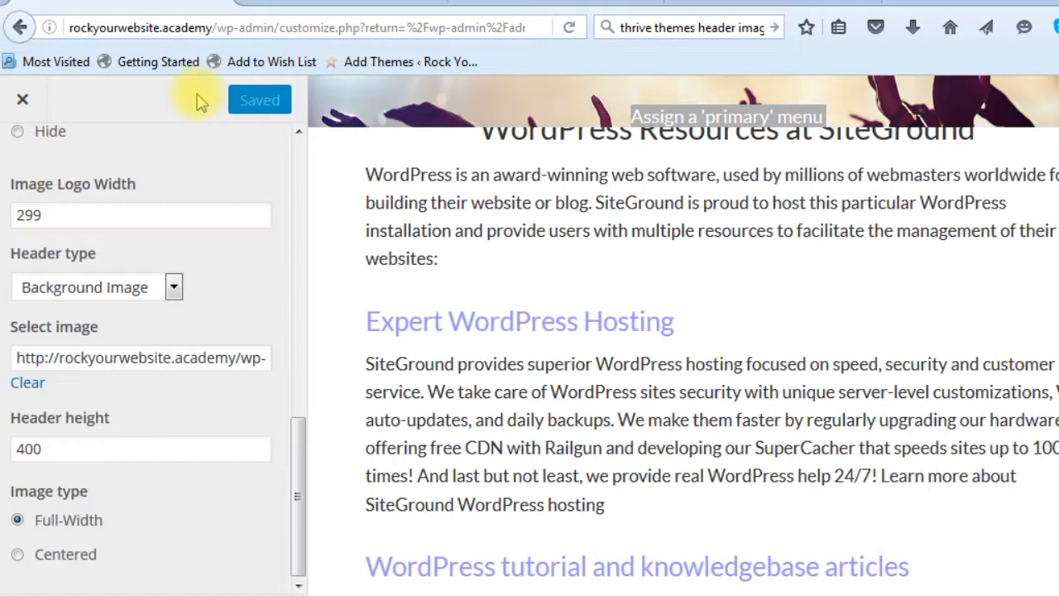
click(23, 102)
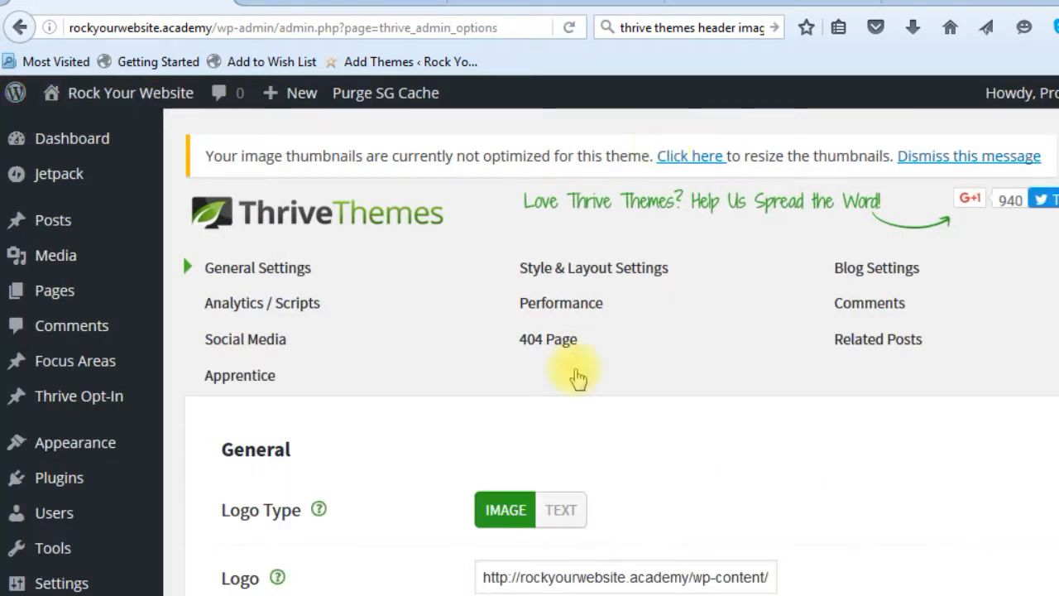
scroll(577, 379, down, 5)
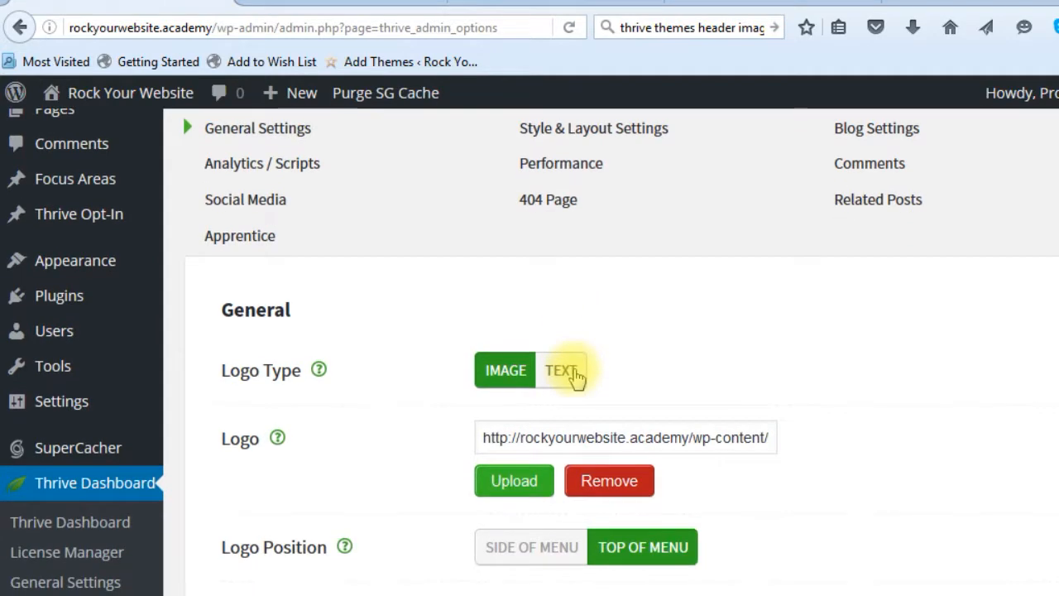
scroll(576, 379, down, 3)
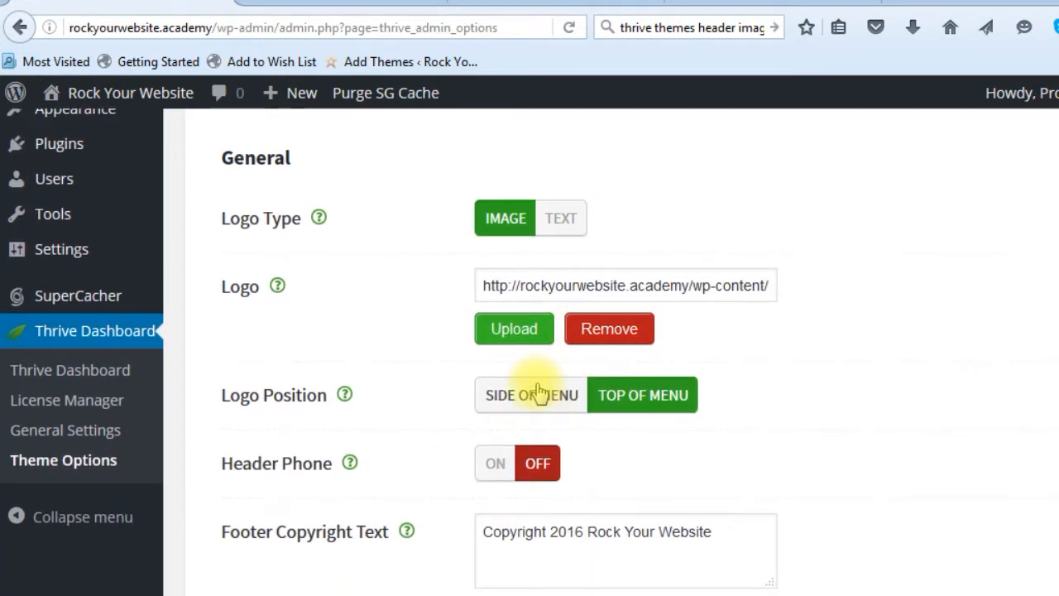
Set the theme's logo position to Side of Menu, save all changes, and switch to the site preview.
click(536, 393)
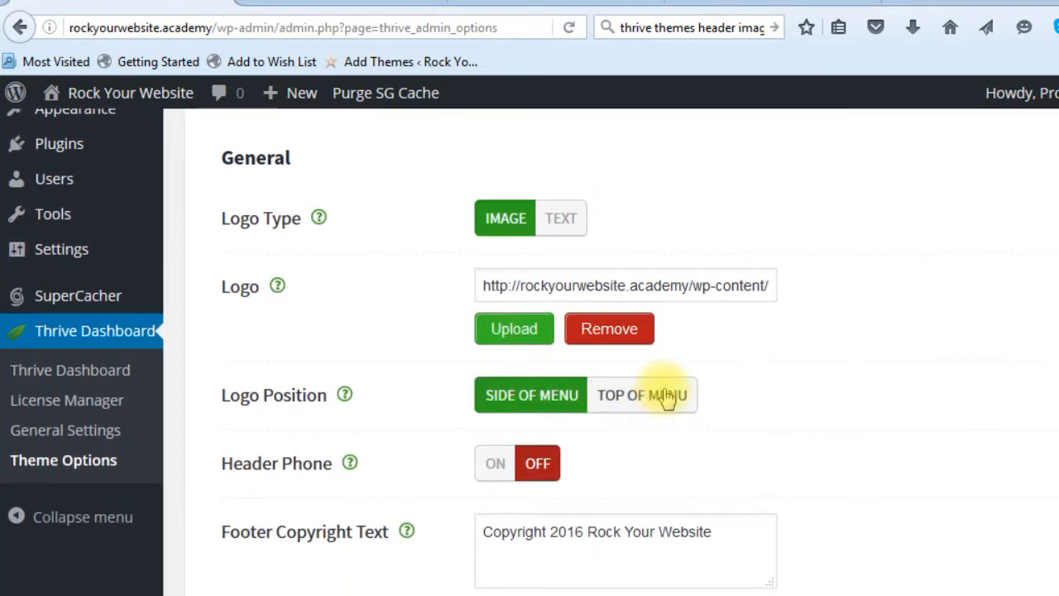
scroll(667, 402, down, 9)
click(239, 523)
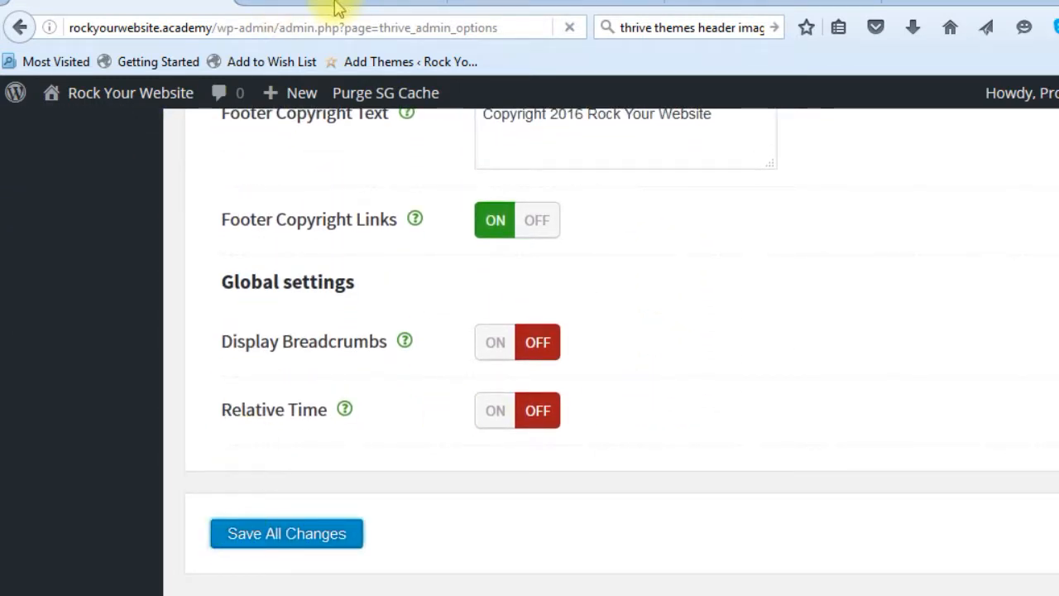
key(ctrl+Tab)
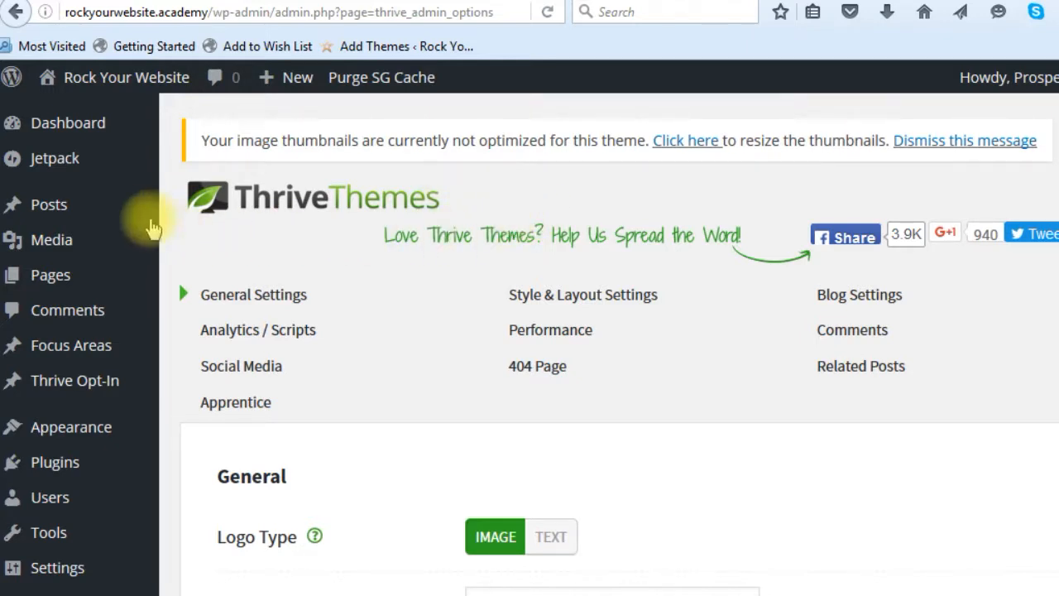
Open the existing post "WordPress Resources at SiteGround" and look through its content and post settings.
click(55, 213)
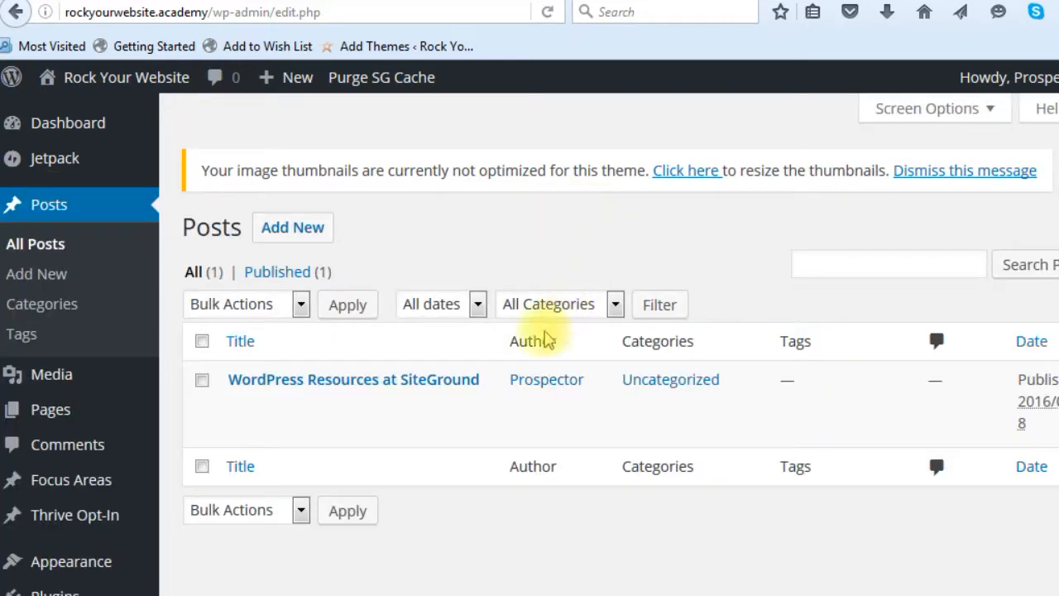
mouse_move(397, 393)
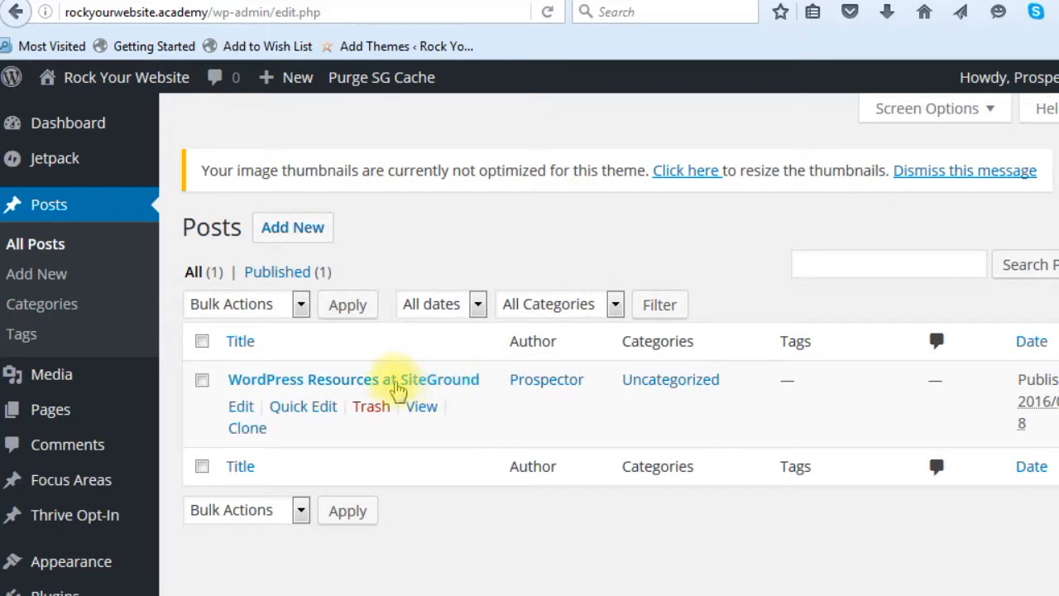
click(380, 382)
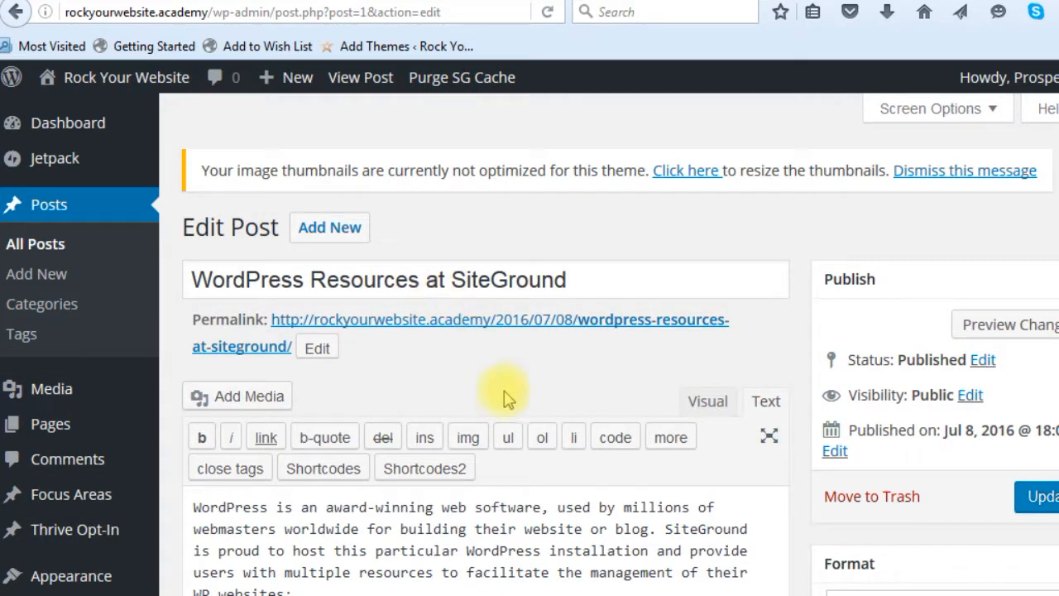
scroll(600, 476, down, 2)
scroll(600, 478, down, 10)
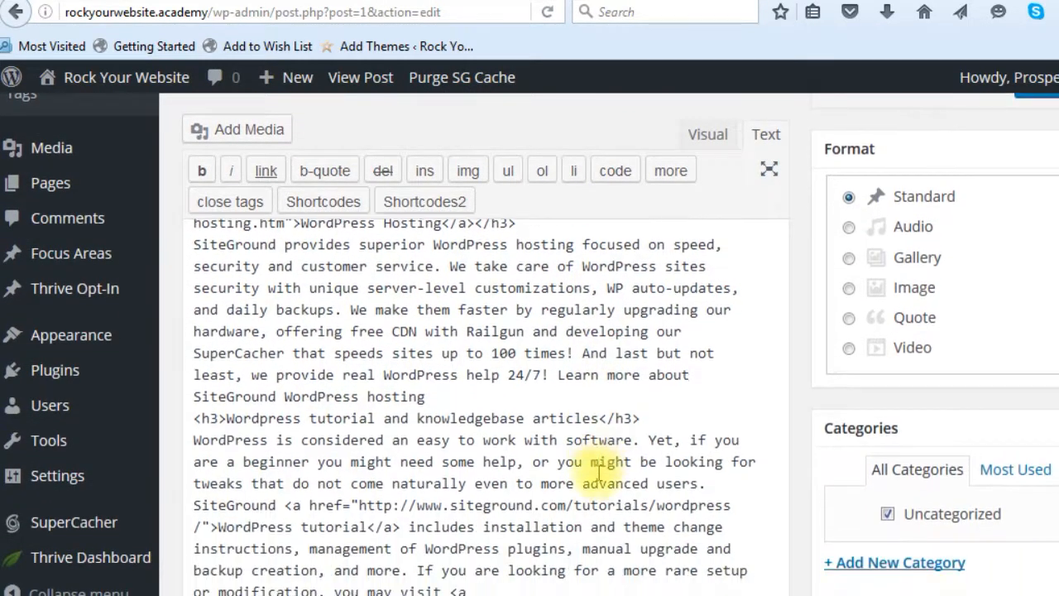
scroll(600, 473, down, 2)
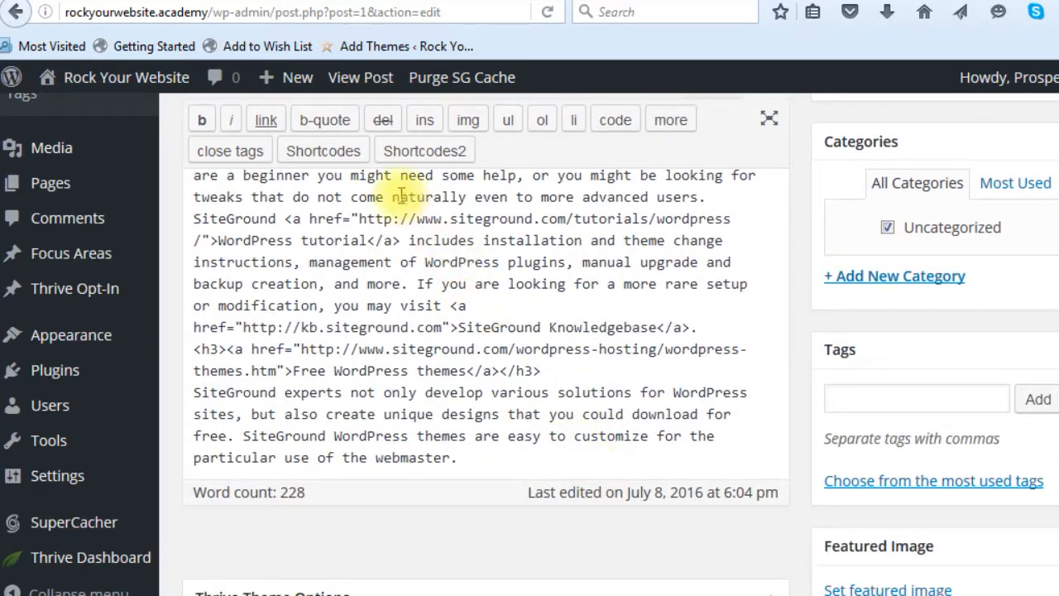
scroll(399, 197, up, 10)
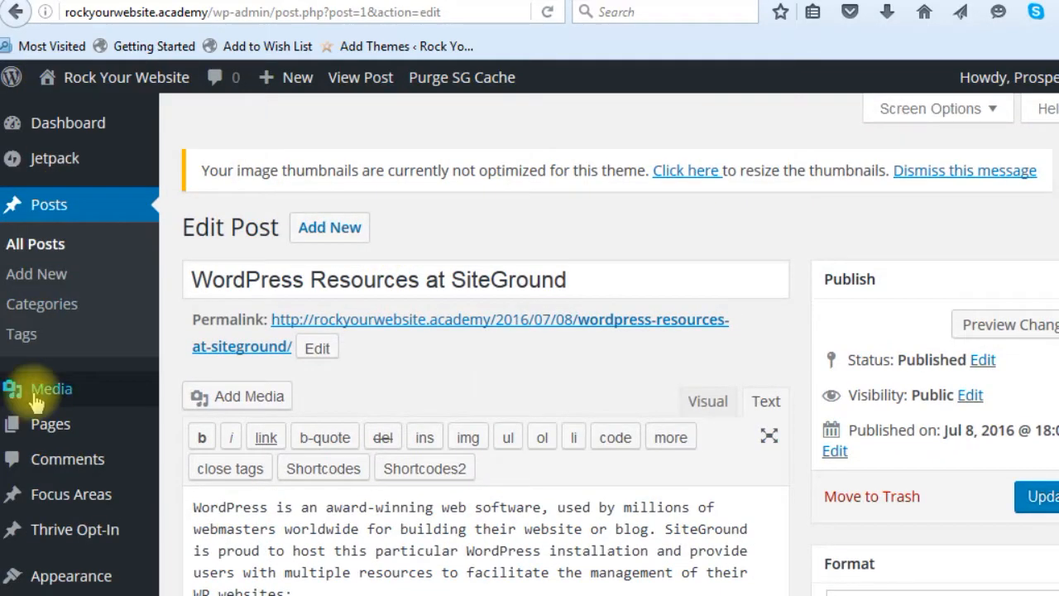
Add a new page titled "Build A Website You're Ecstatic About", copying the heading from the rockyourweb.site home page.
mouse_move(59, 424)
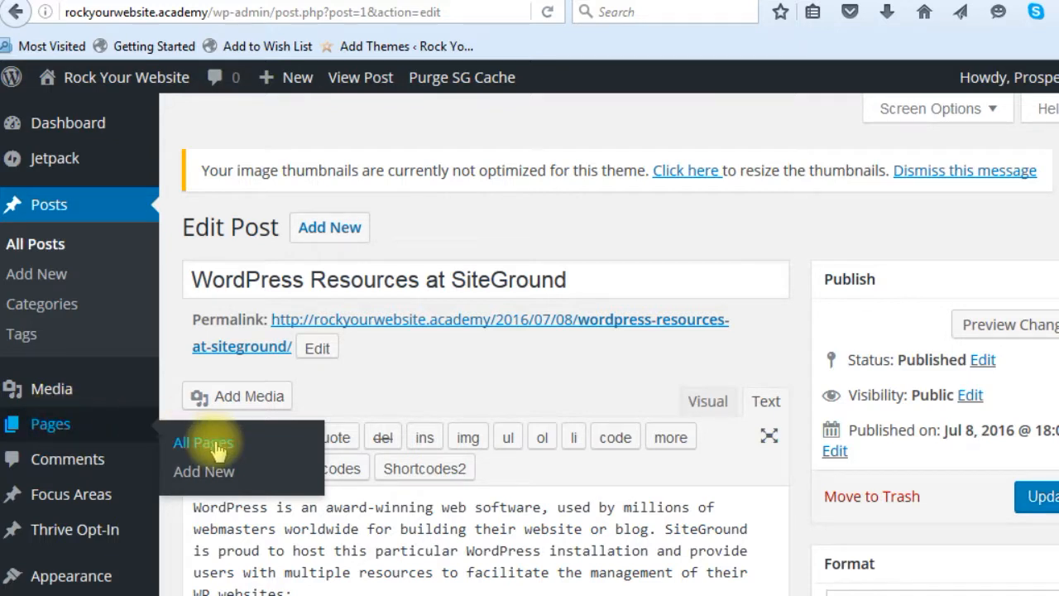
click(213, 477)
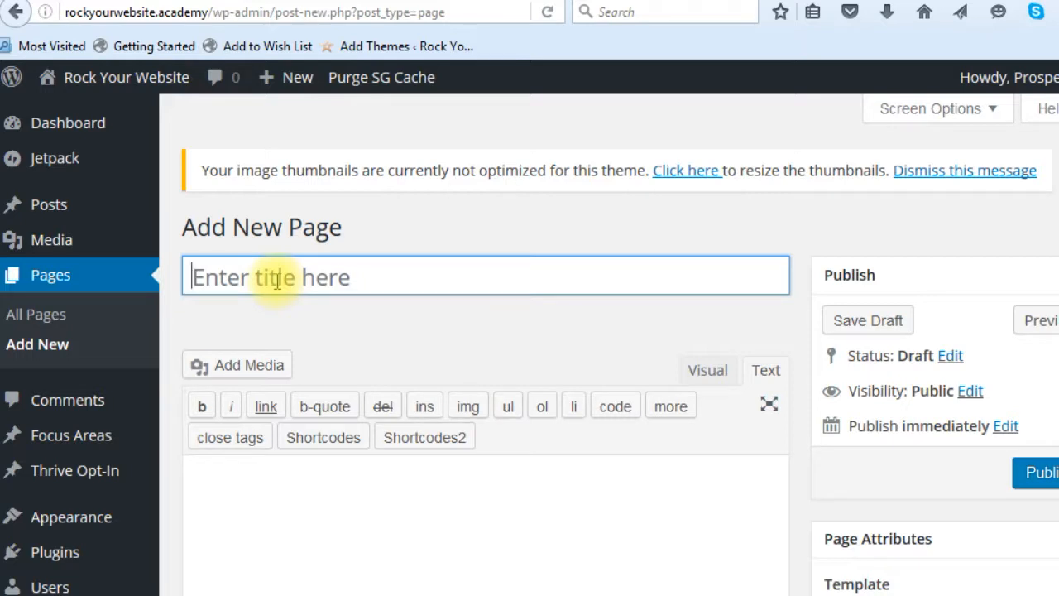
key(Tab)
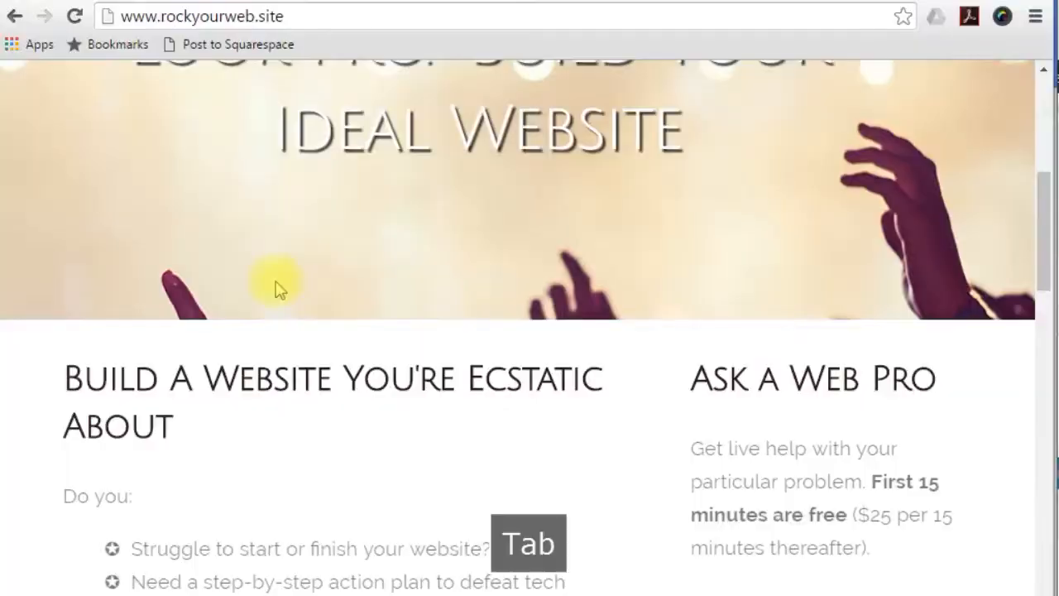
drag(174, 425, 40, 383)
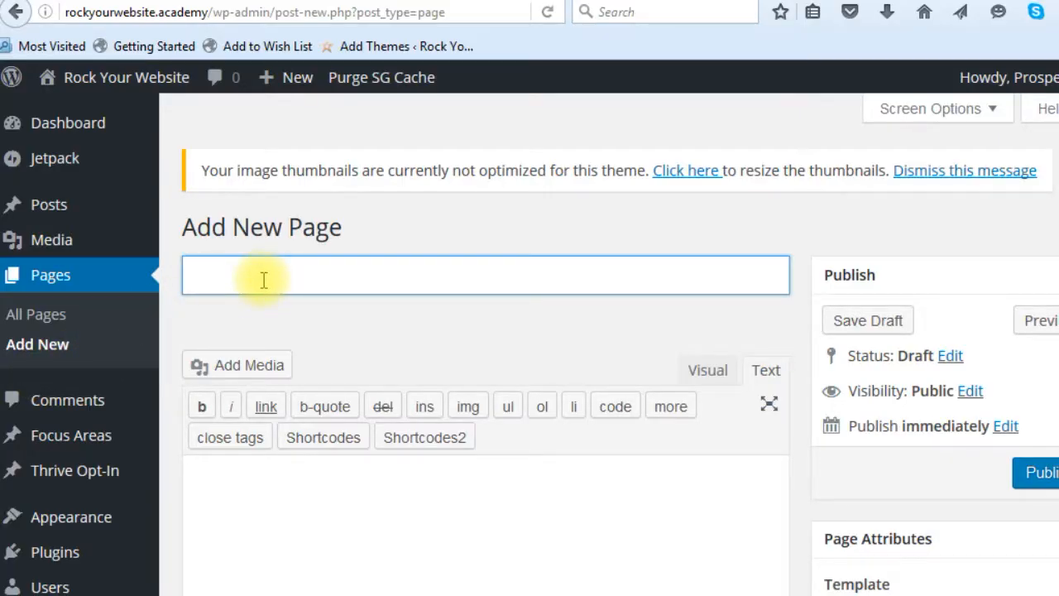
text(Build A Website You're Ecstatic About)
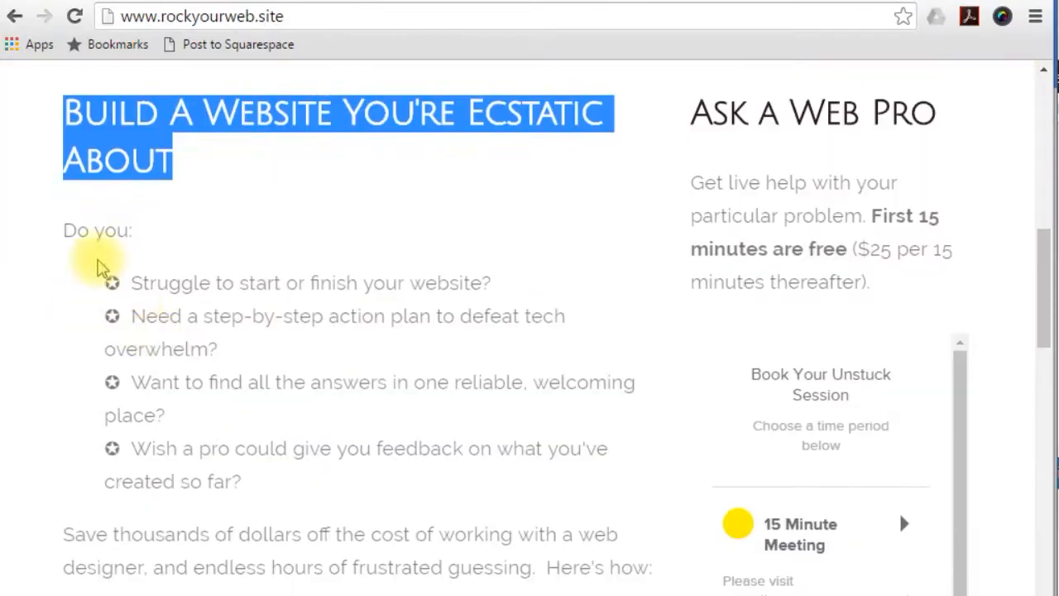
Copy the rockyourweb.site text from "Do you:" through "Weekly tips (sign up below)" into the new page's body, and publish the page.
drag(104, 265, 456, 501)
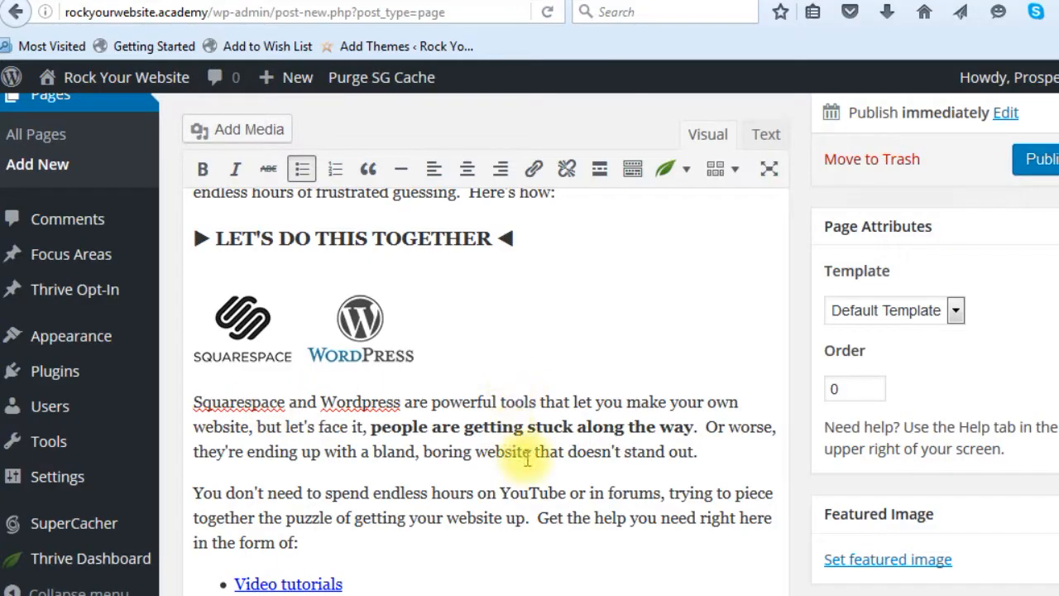
scroll(527, 459, up, 5)
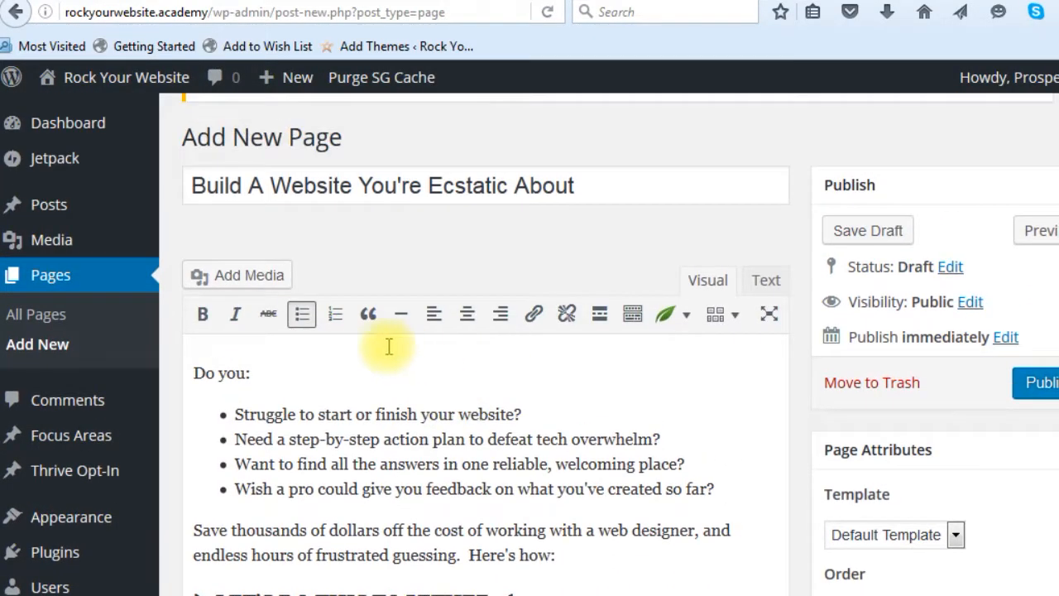
key(alt+Tab)
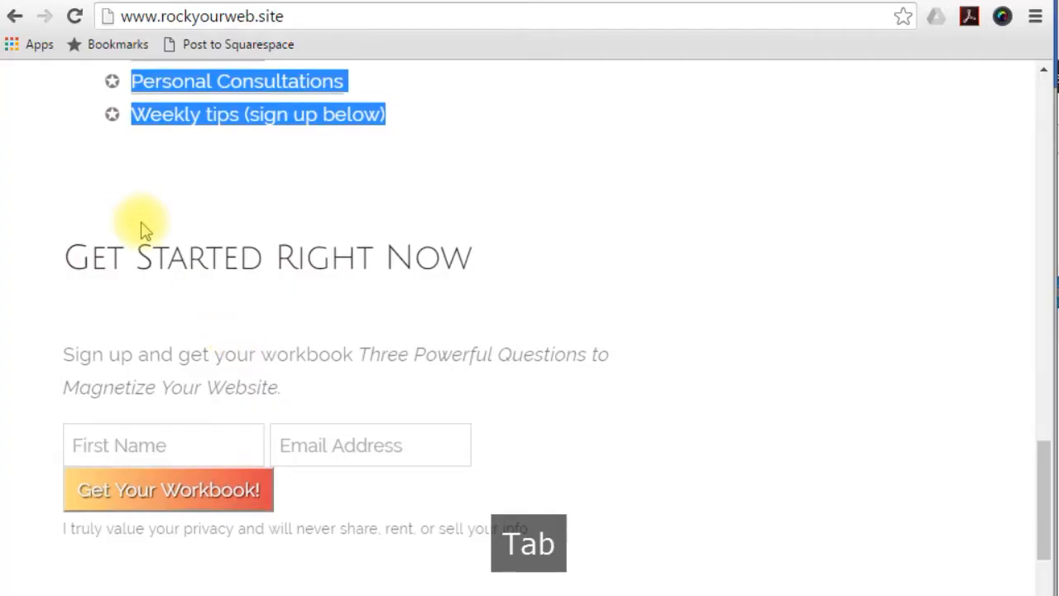
scroll(141, 230, up, 3)
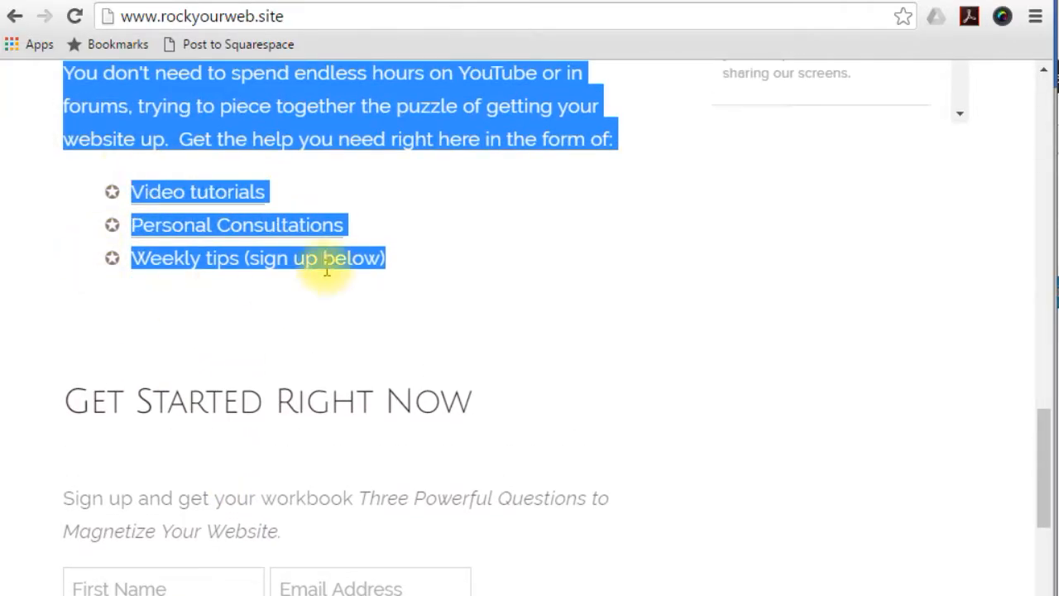
key(alt+Tab)
text(You don't need to spend endless hours on YouTube or in forums, trying to piece together the puzzle of getting your website up.  Get the help you need right here in the form of: Video tutorials Personal Consultations Weekly tips (sign up below))
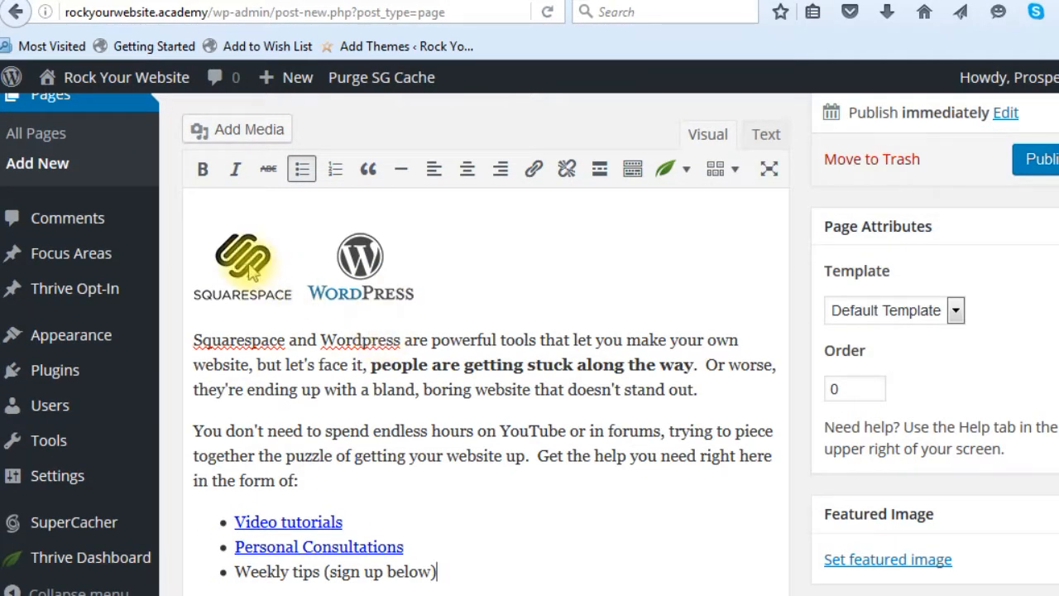
scroll(349, 326, up, 8)
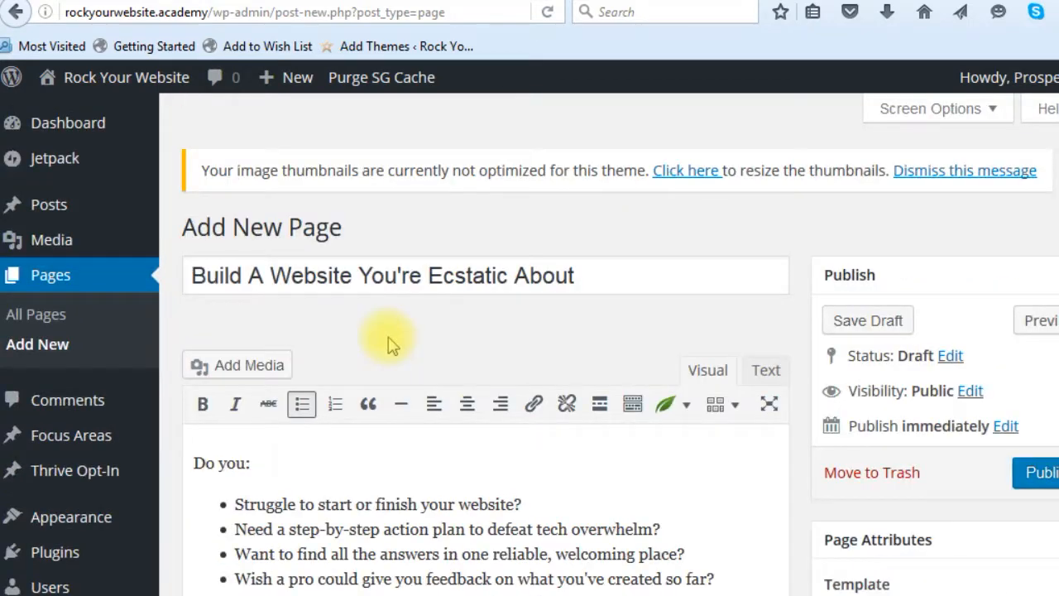
click(1040, 473)
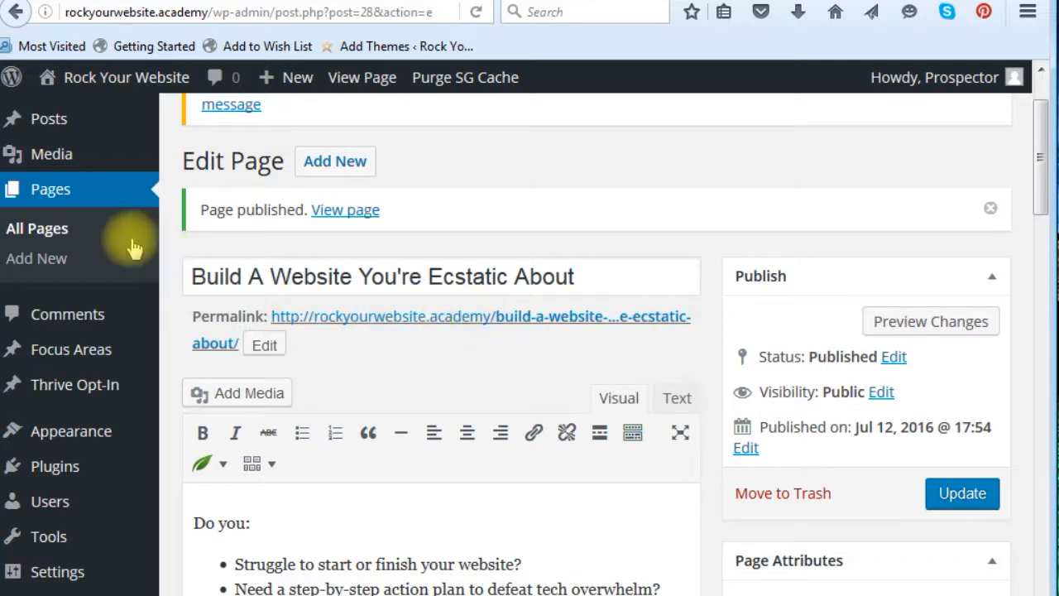
Set the site's front page to the static page "Build A Website You're Ecstatic About" and save the reading settings.
mouse_move(37, 579)
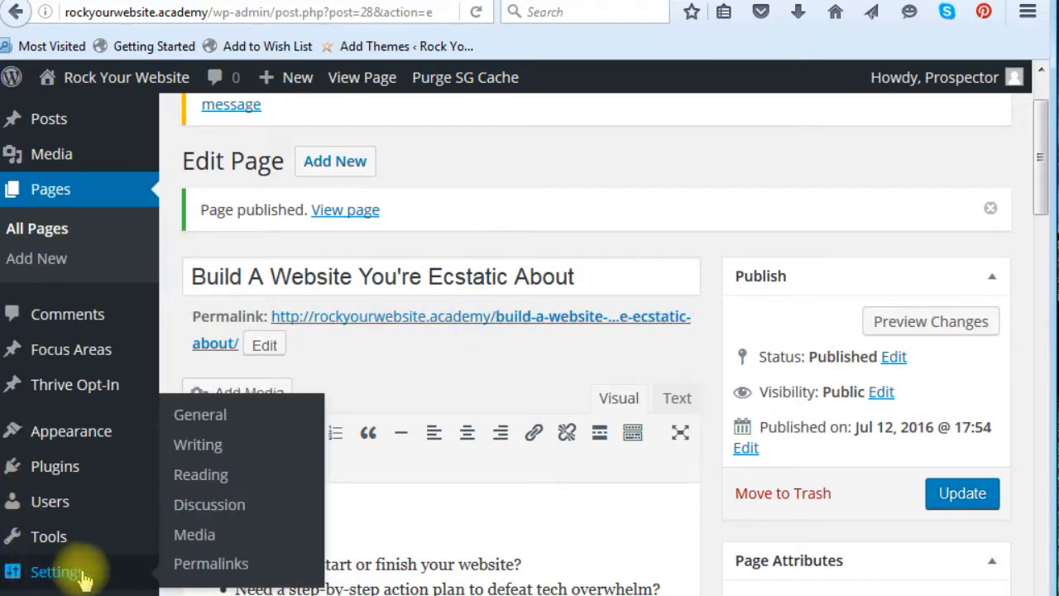
click(199, 478)
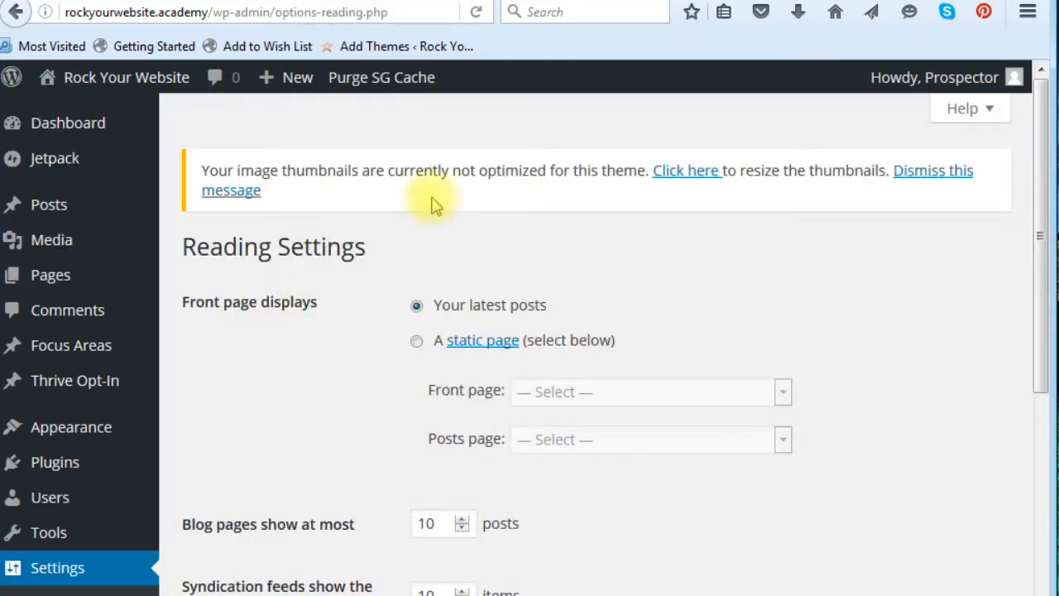
click(417, 342)
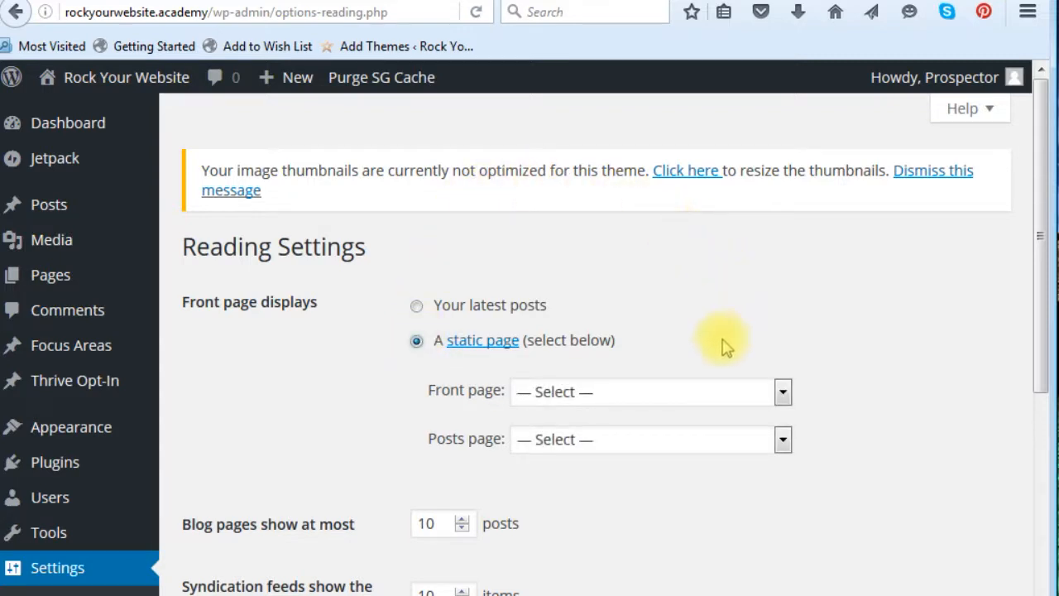
click(673, 394)
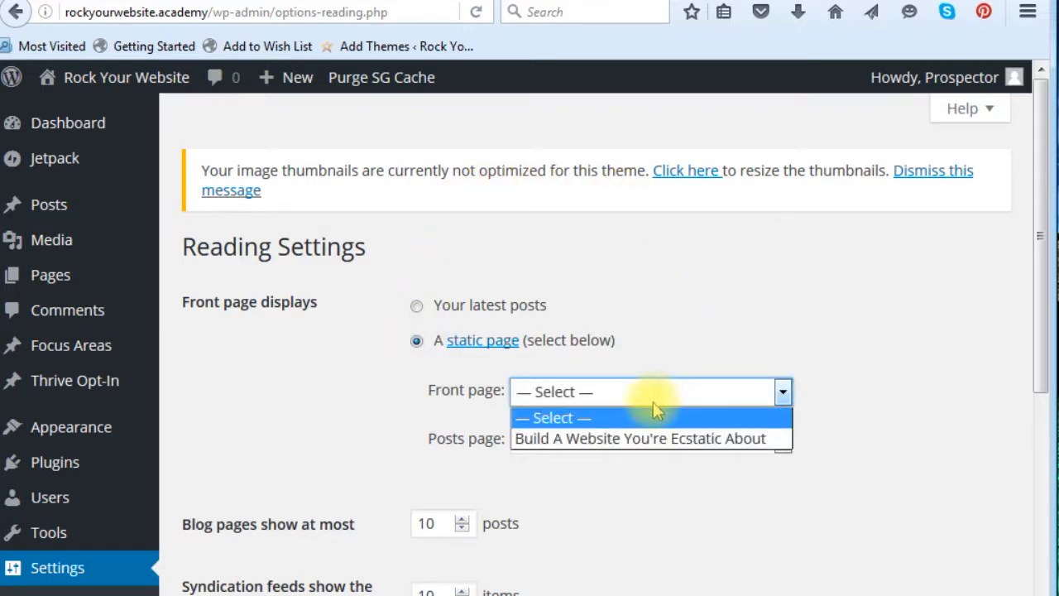
click(626, 439)
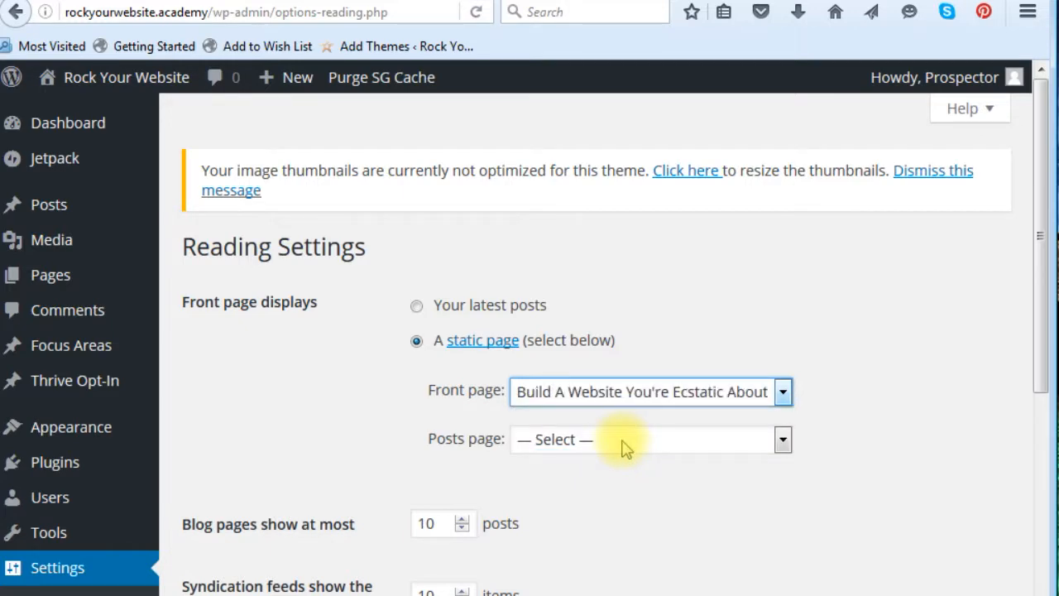
scroll(314, 461, down, 5)
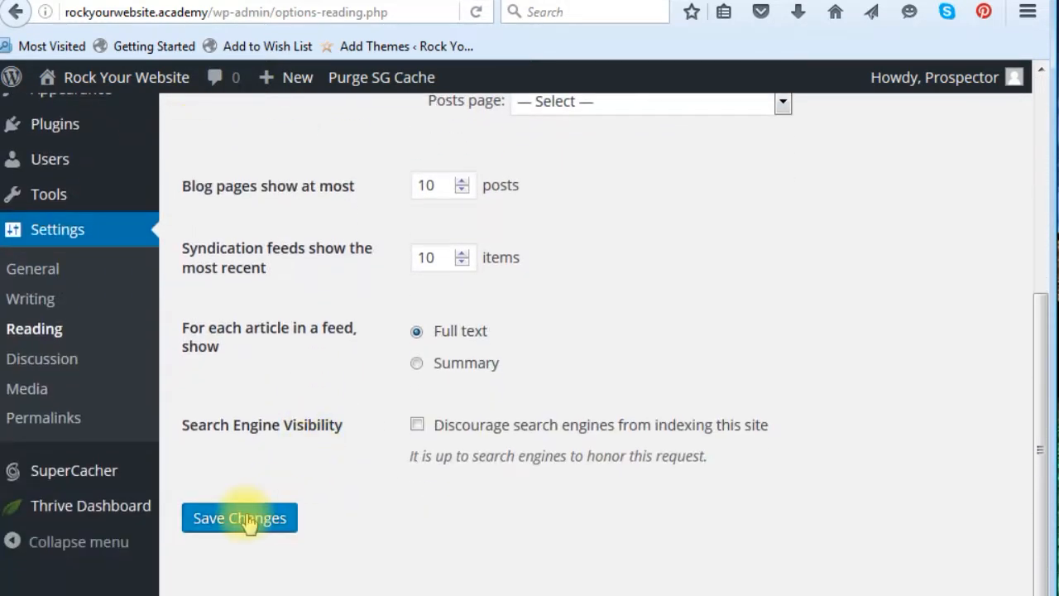
click(248, 521)
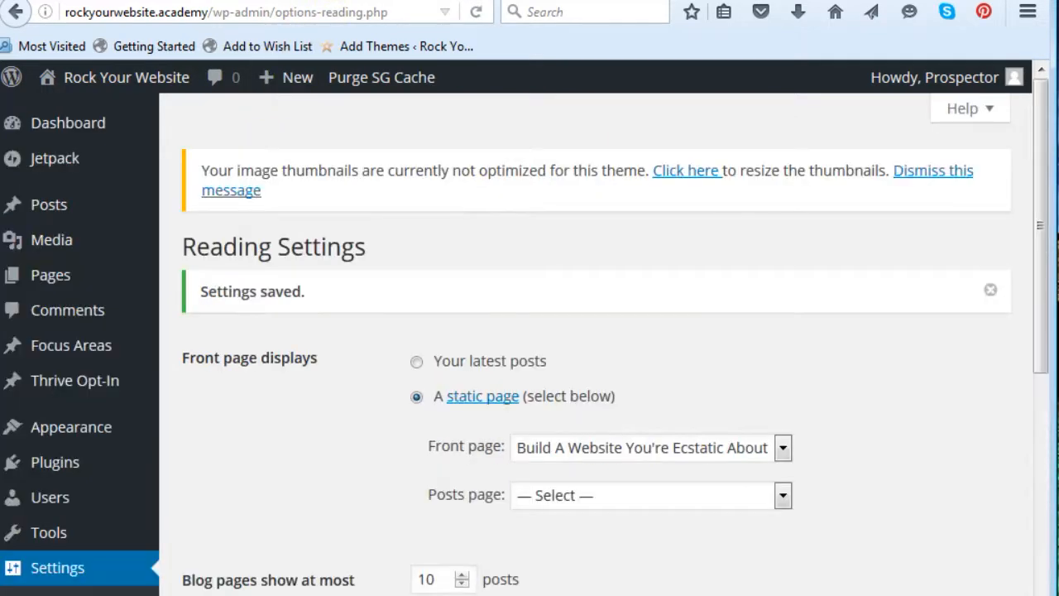
Reload the live home page and examine its header, body text and the "Let's do this together" heading's styling.
click(327, 1)
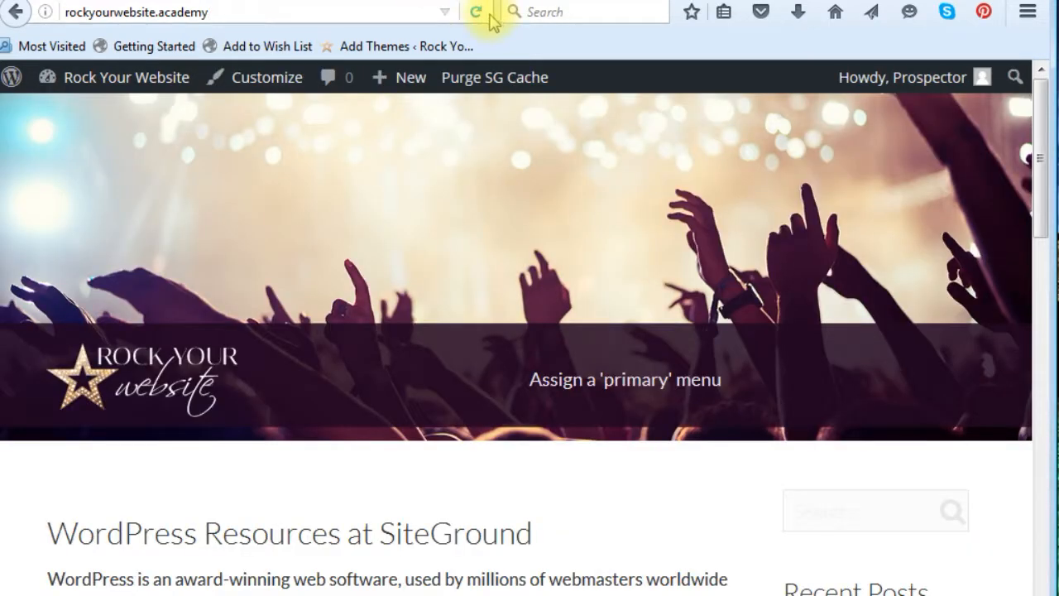
scroll(522, 285, down, 7)
scroll(522, 289, down, 2)
scroll(459, 381, down, 1)
drag(452, 372, 403, 376)
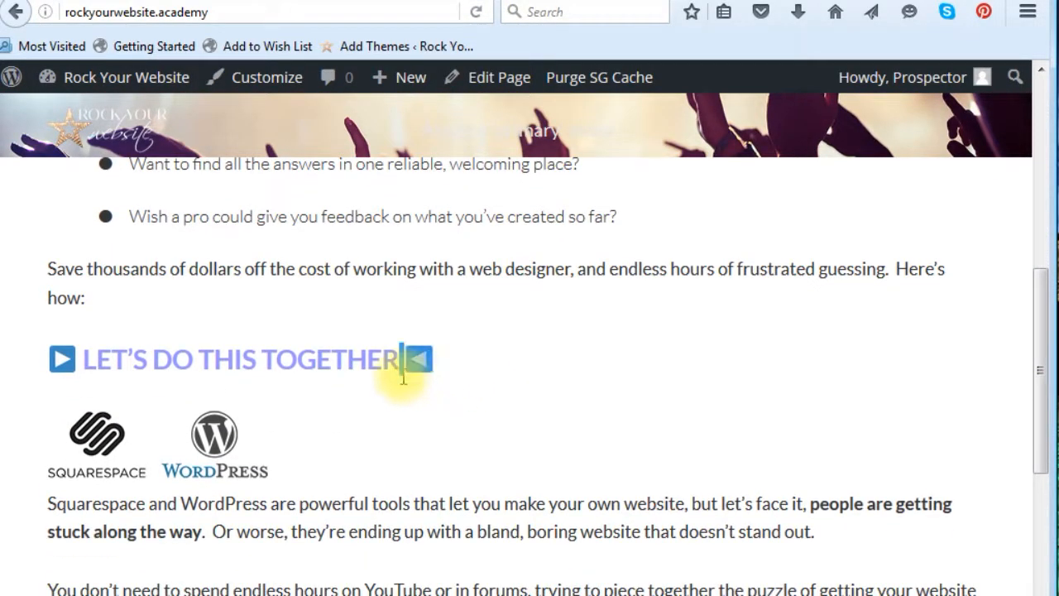
double_click(270, 359)
double_click(159, 359)
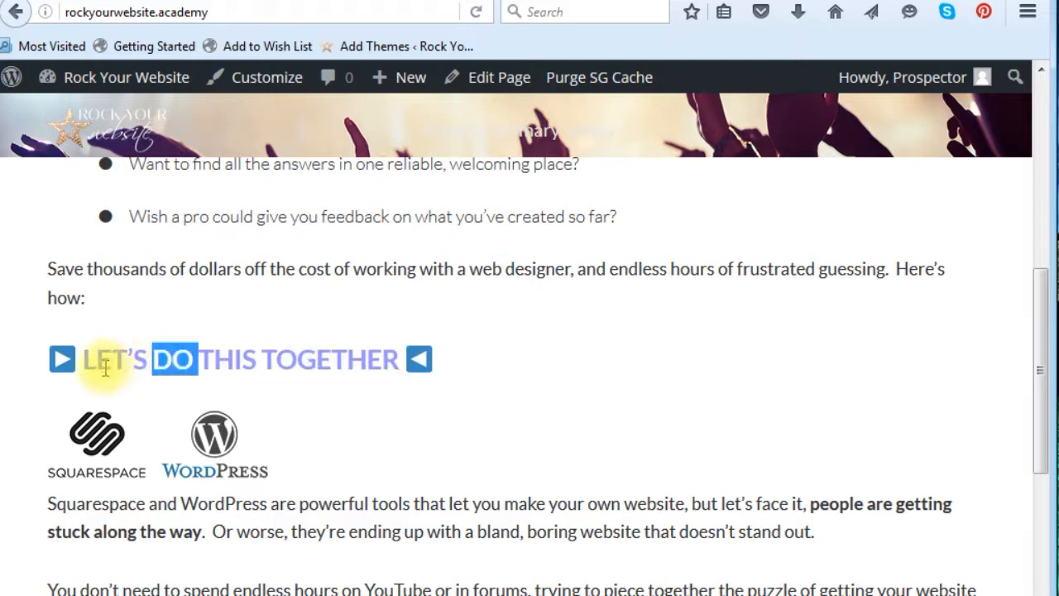
drag(84, 358, 399, 360)
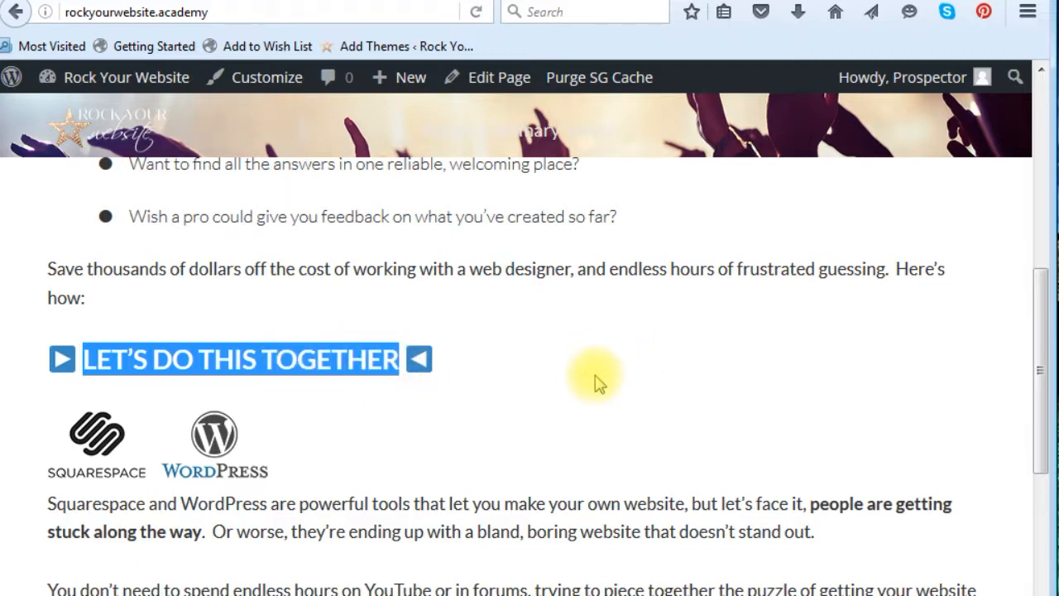
scroll(529, 410, down, 2)
scroll(529, 410, down, 4)
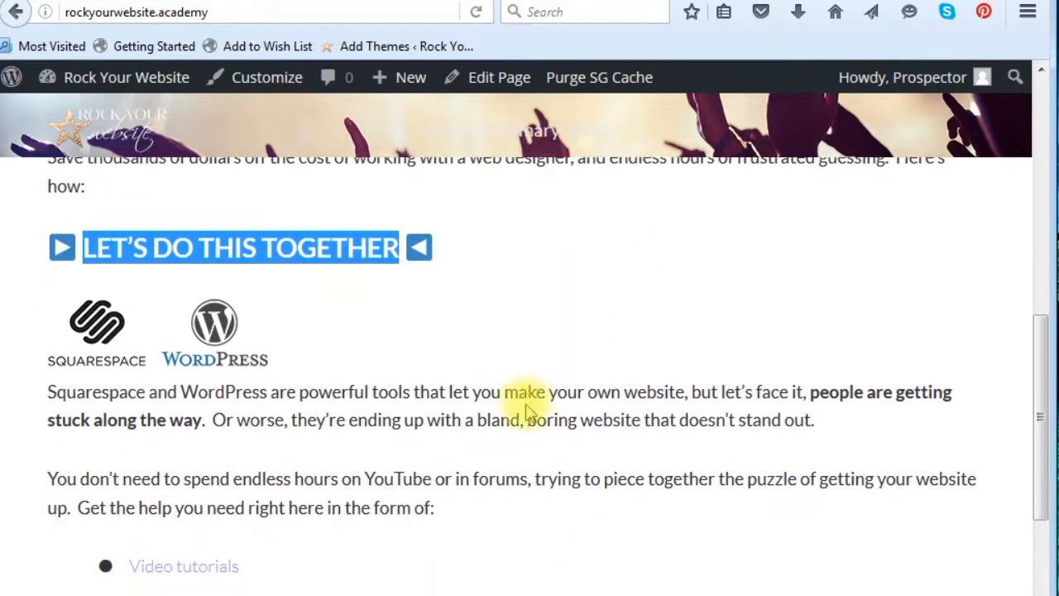
scroll(530, 410, up, 6)
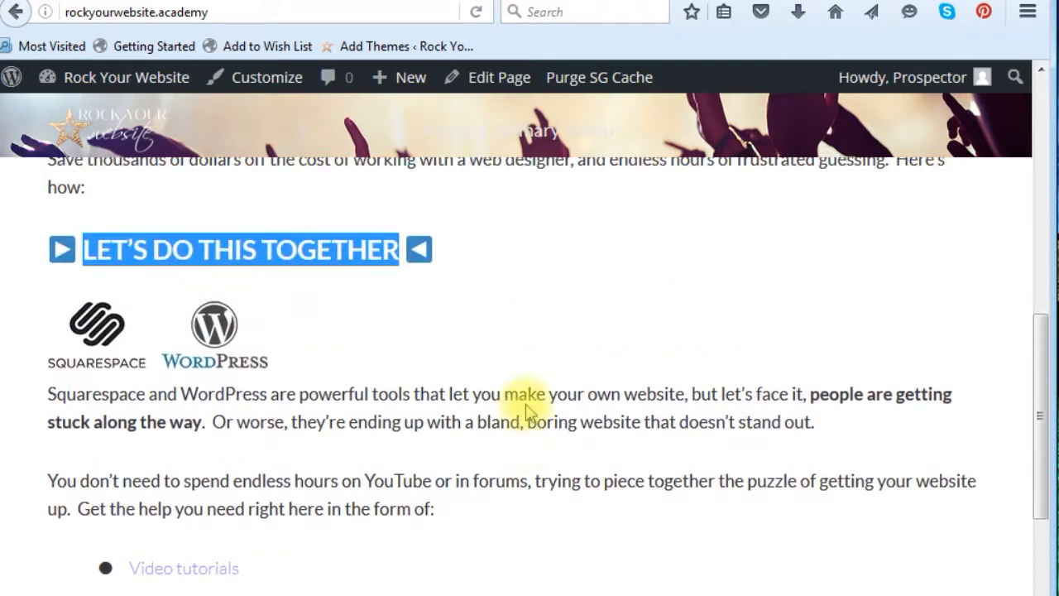
scroll(529, 412, up, 5)
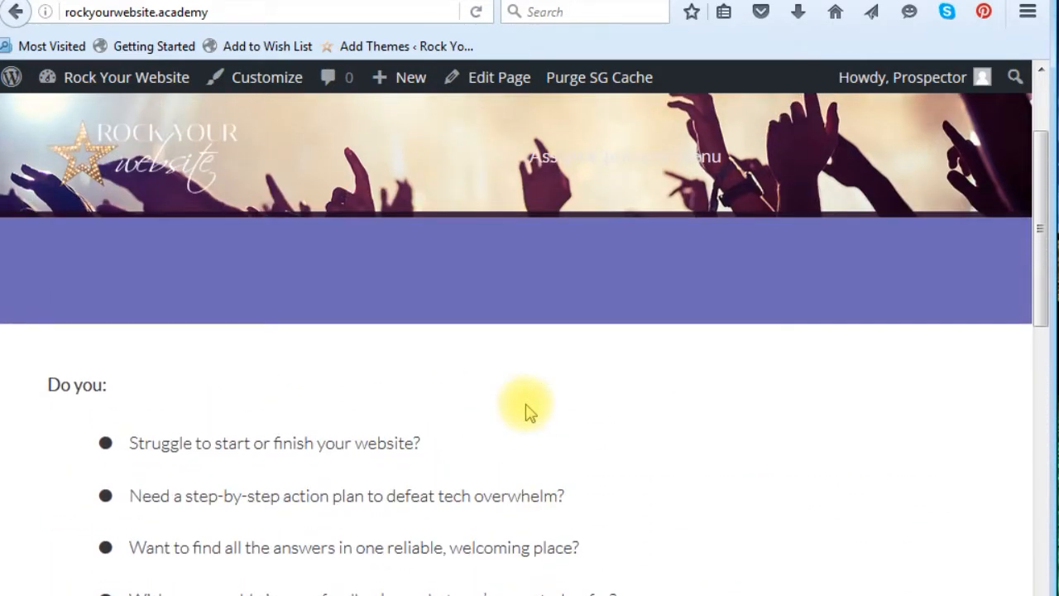
Examine the title band on the live home page and the Page Title setting in the page's Thrive display options.
scroll(451, 310, down, 3)
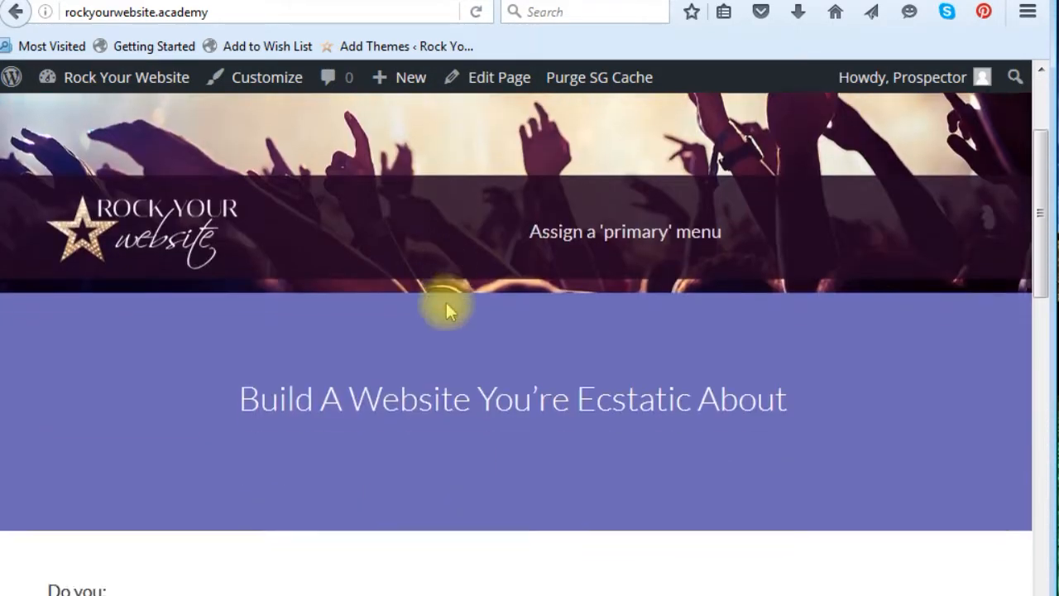
drag(160, 198, 779, 335)
click(555, 496)
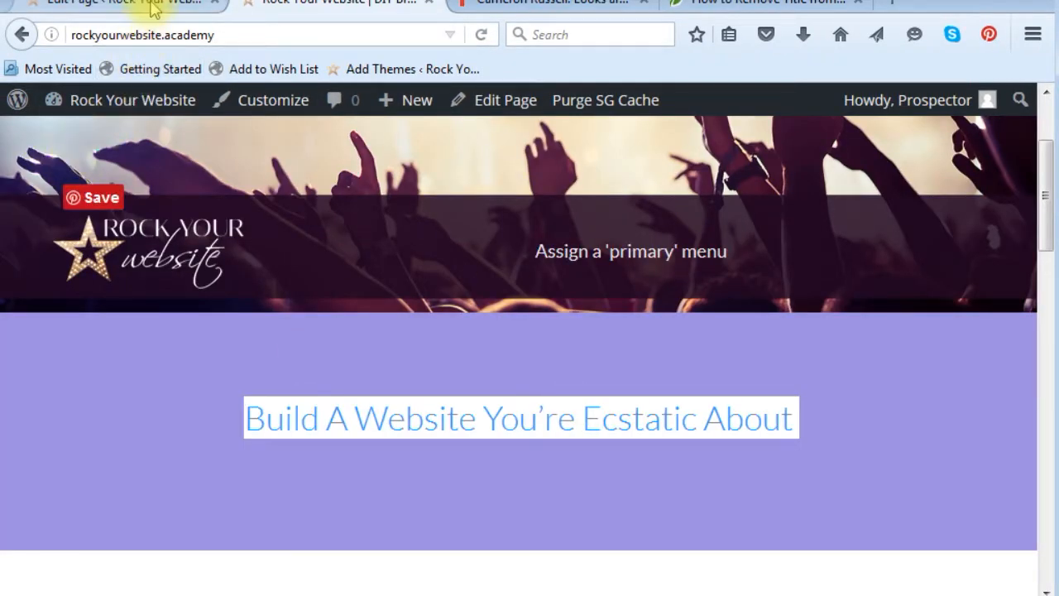
click(153, 10)
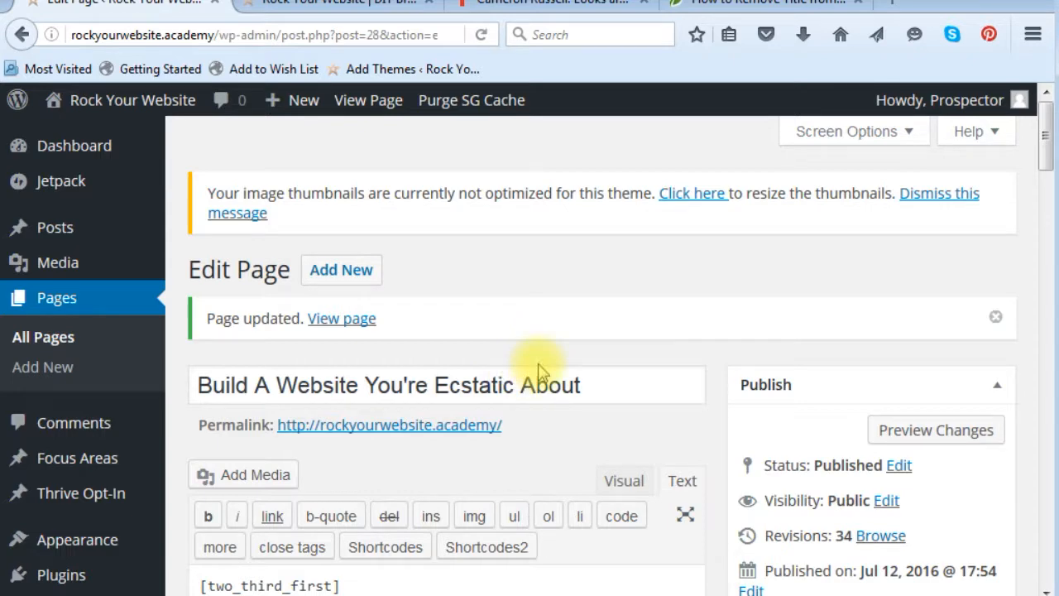
drag(1051, 123, 1047, 453)
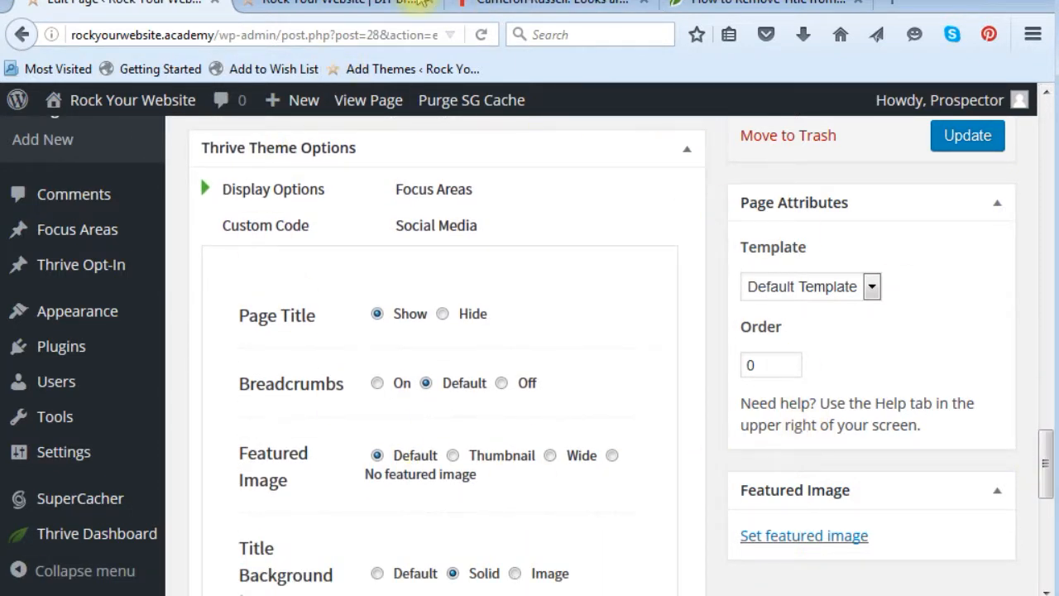
click(403, 6)
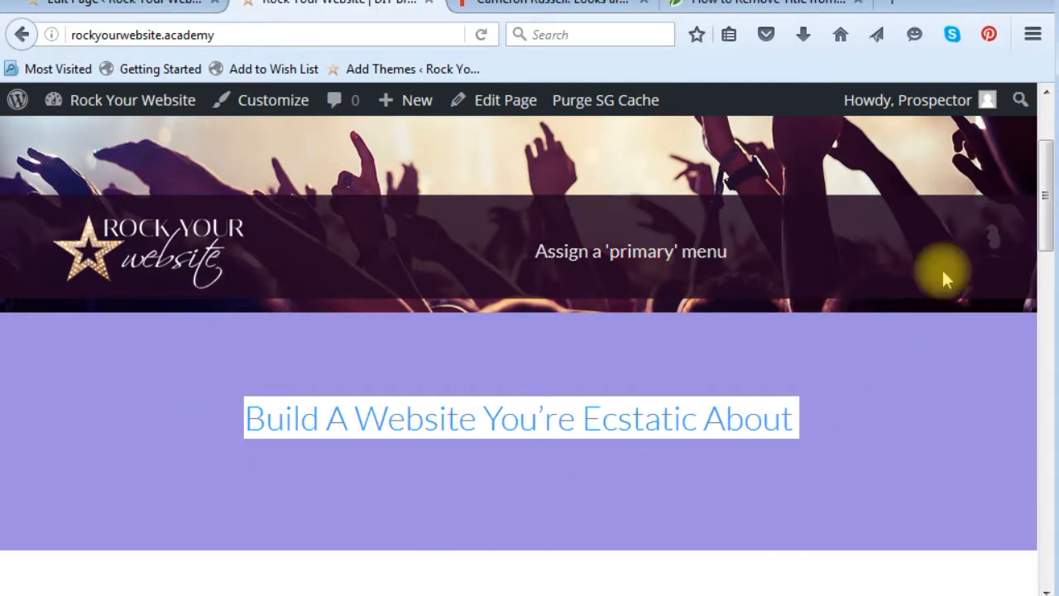
click(178, 12)
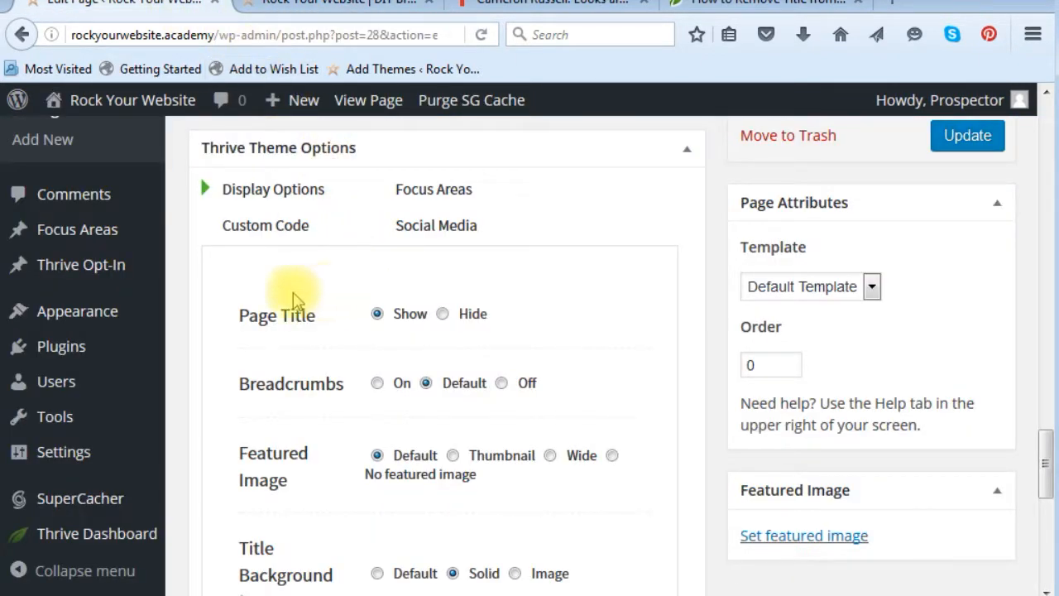
drag(238, 315, 323, 324)
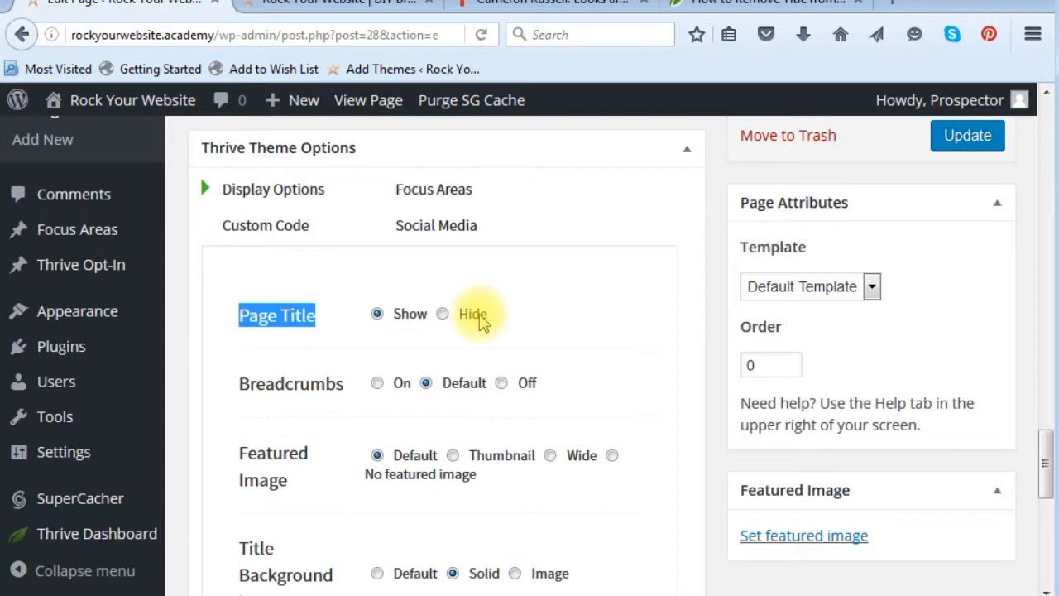
Set the solid title background color to white in the page's Thrive display options and update the page.
scroll(568, 229, down, 5)
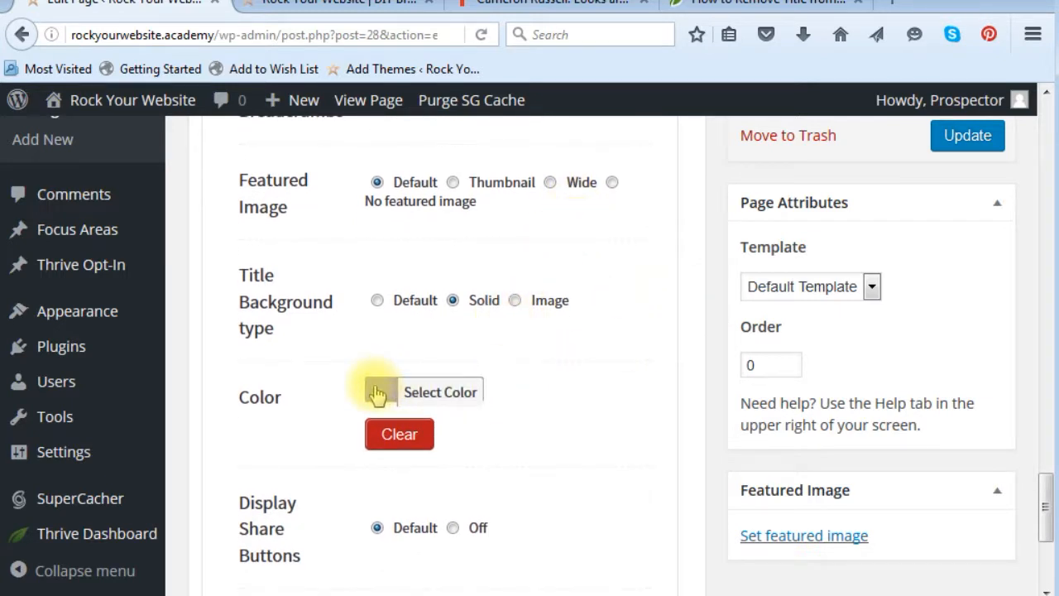
click(378, 393)
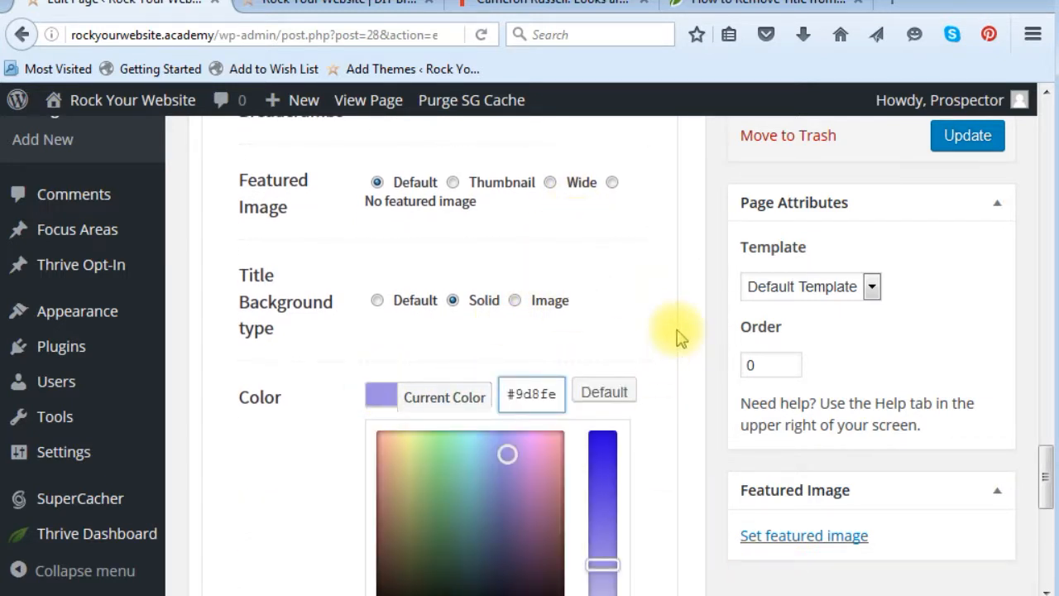
scroll(678, 336, down, 3)
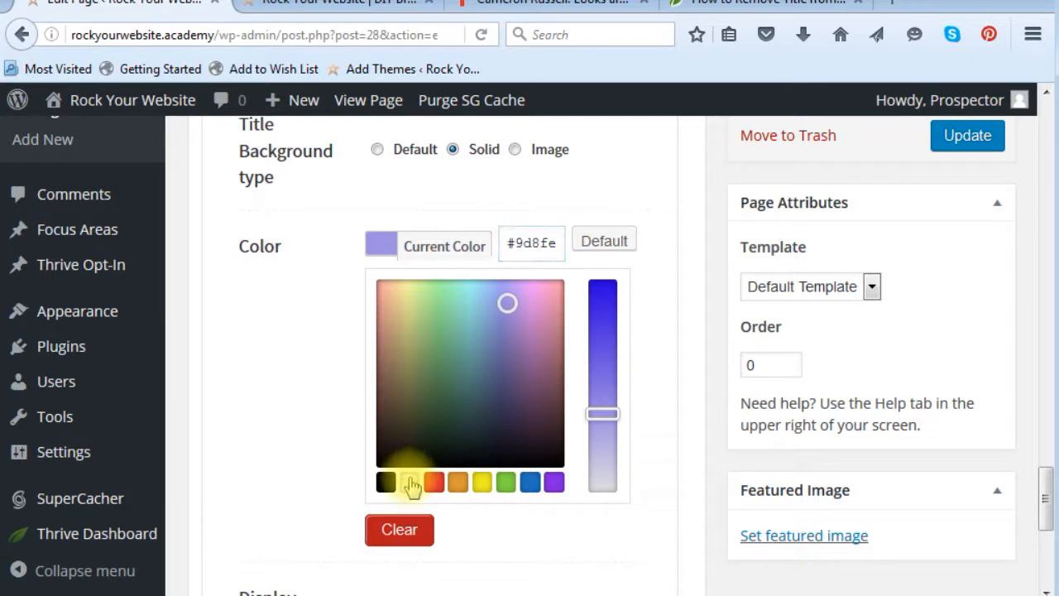
click(410, 482)
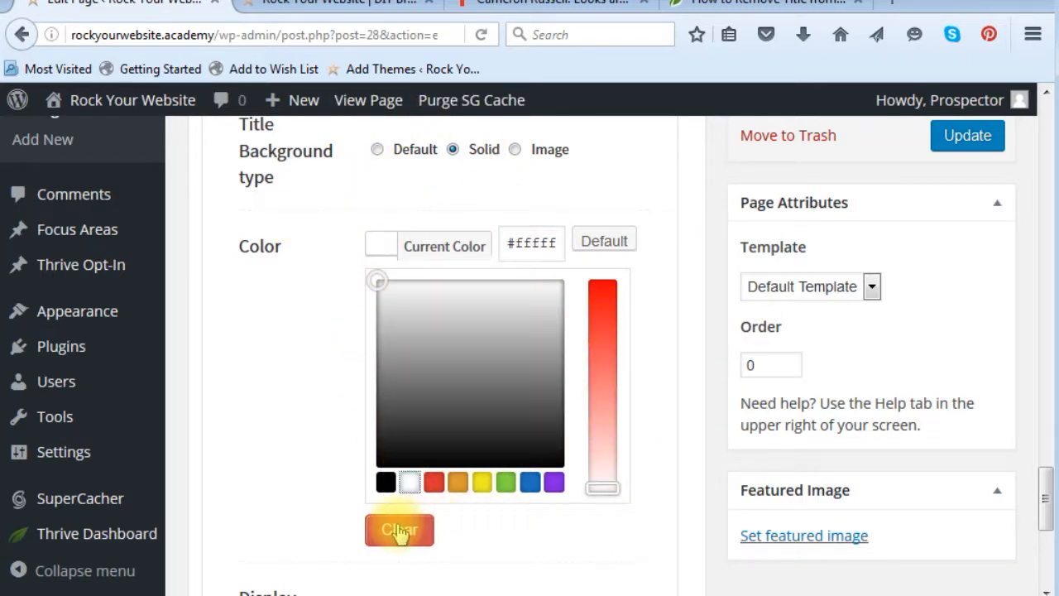
click(967, 135)
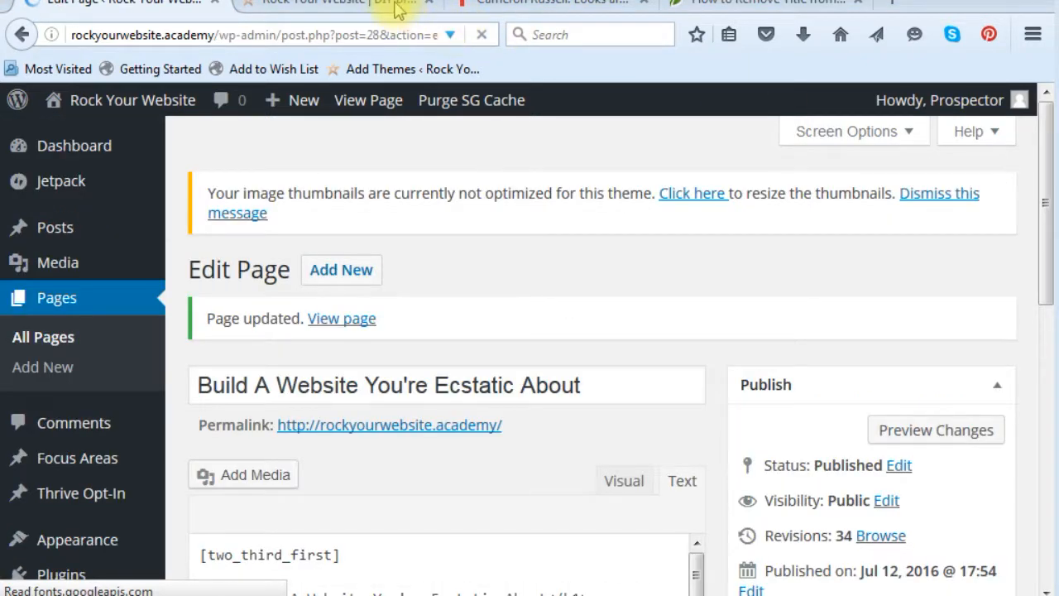
Reload the live home page and examine the title "Build A Website You're Ecstatic About" against its background.
click(400, 10)
click(482, 36)
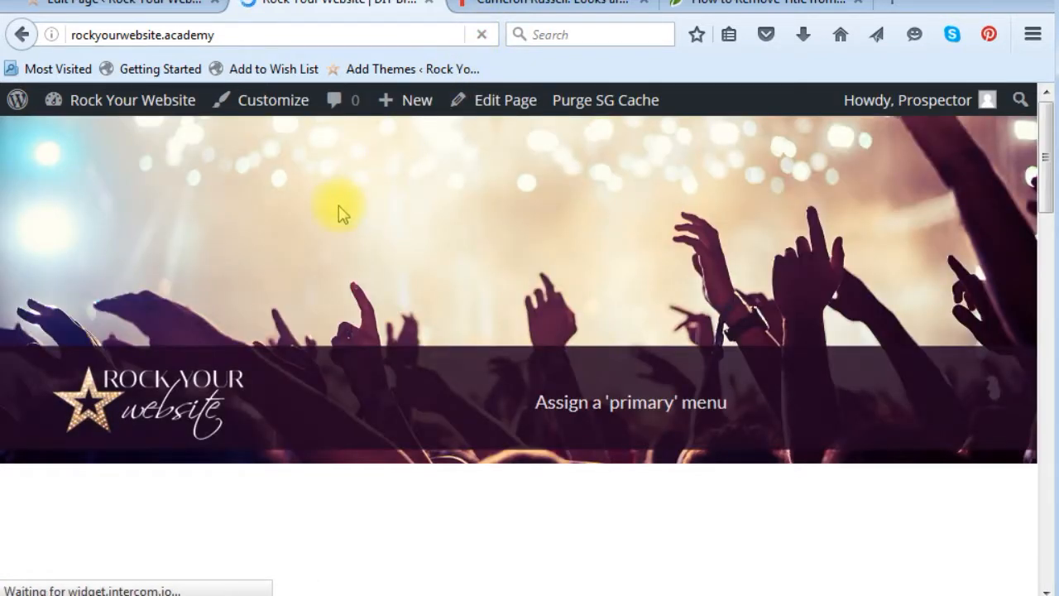
drag(243, 510, 860, 549)
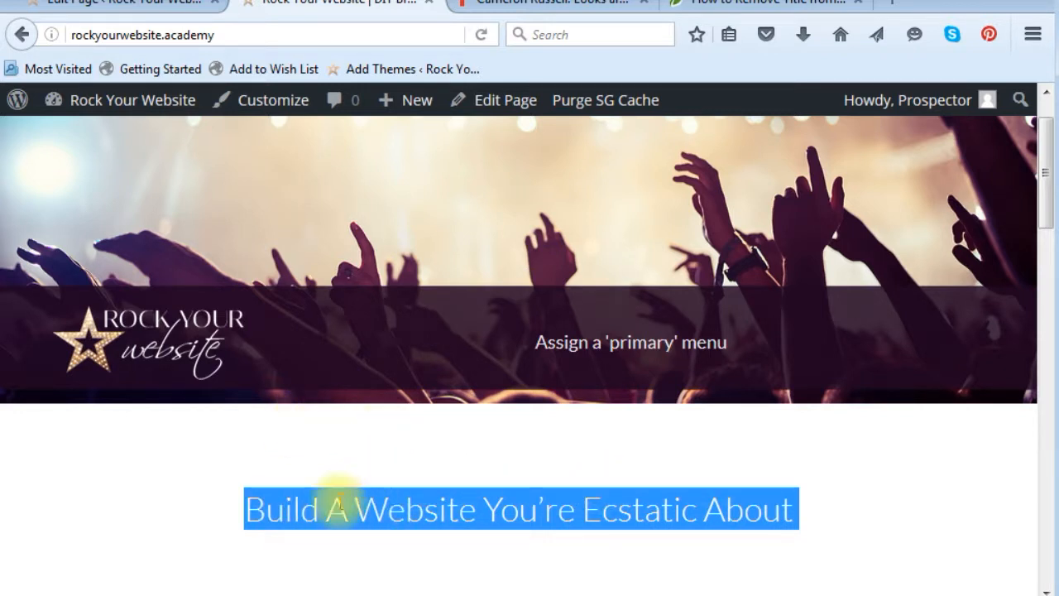
Set Page Title to Hide in the page's Thrive display options, update the page, and return to the live home page.
click(157, 7)
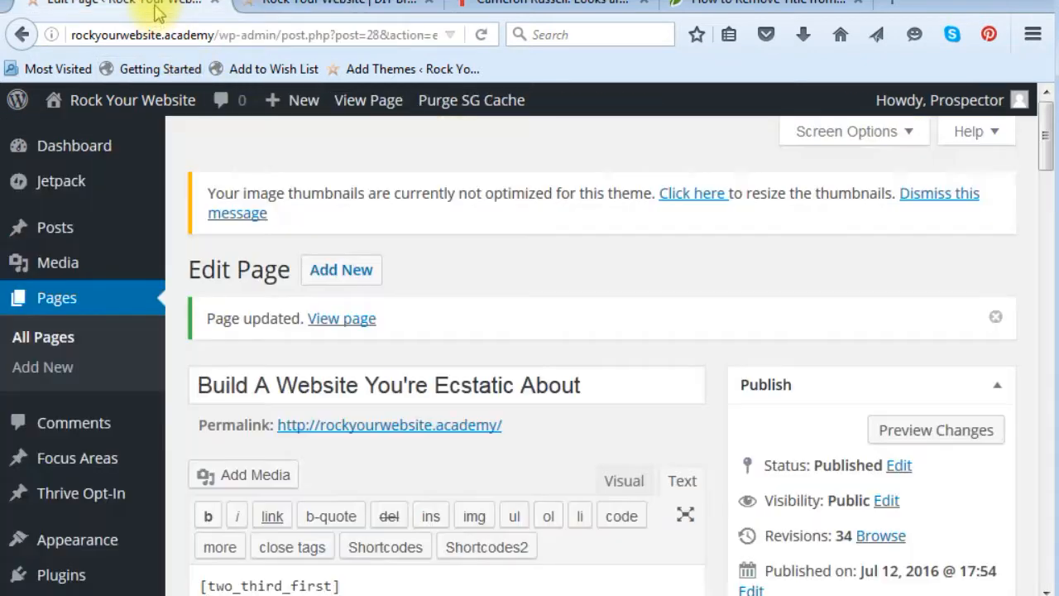
scroll(720, 290, down, 5)
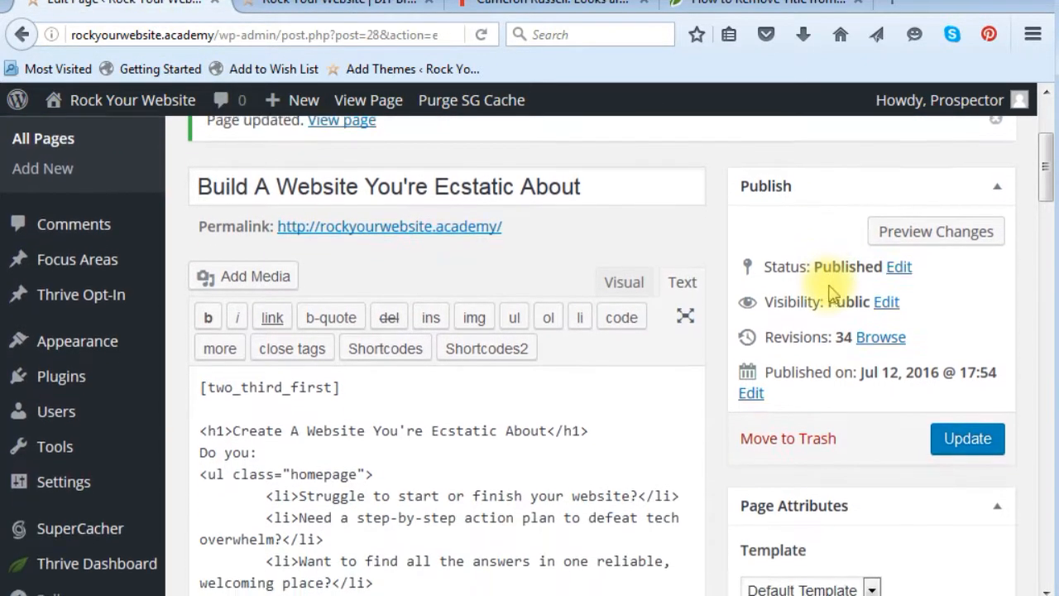
scroll(831, 292, down, 4)
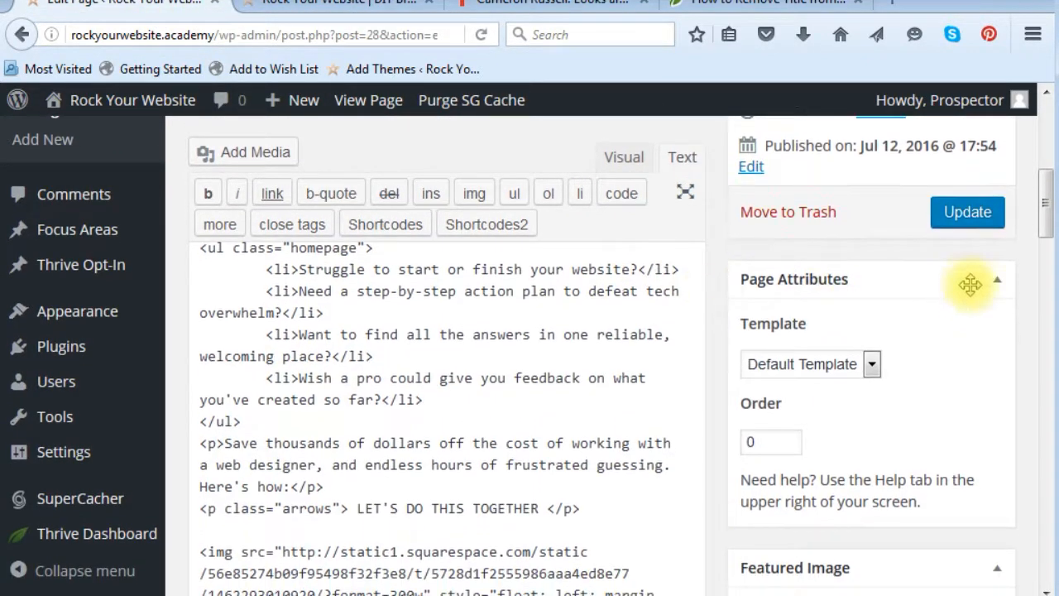
drag(1052, 202, 1047, 425)
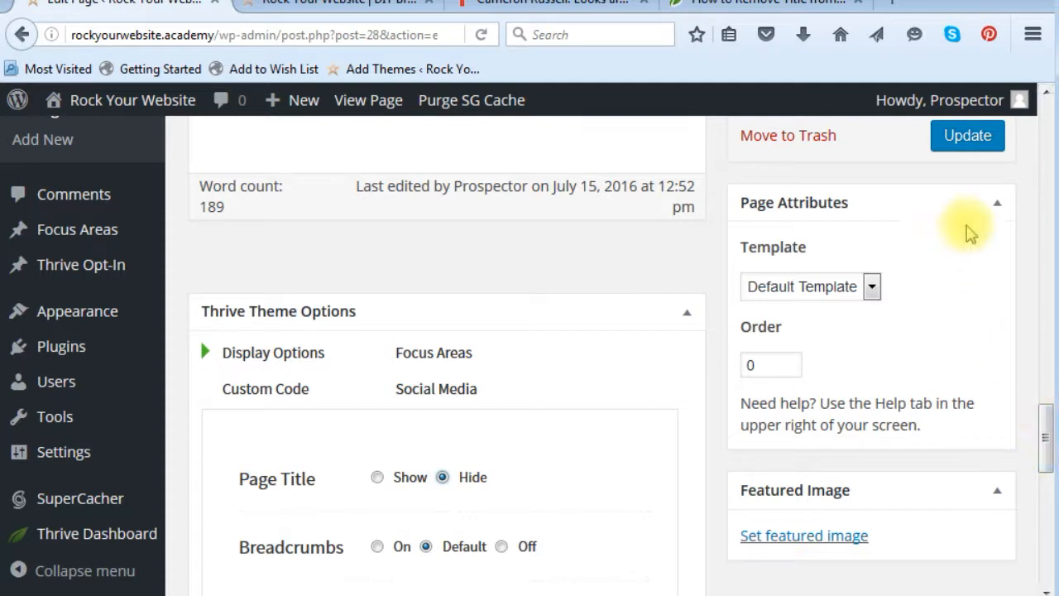
click(968, 134)
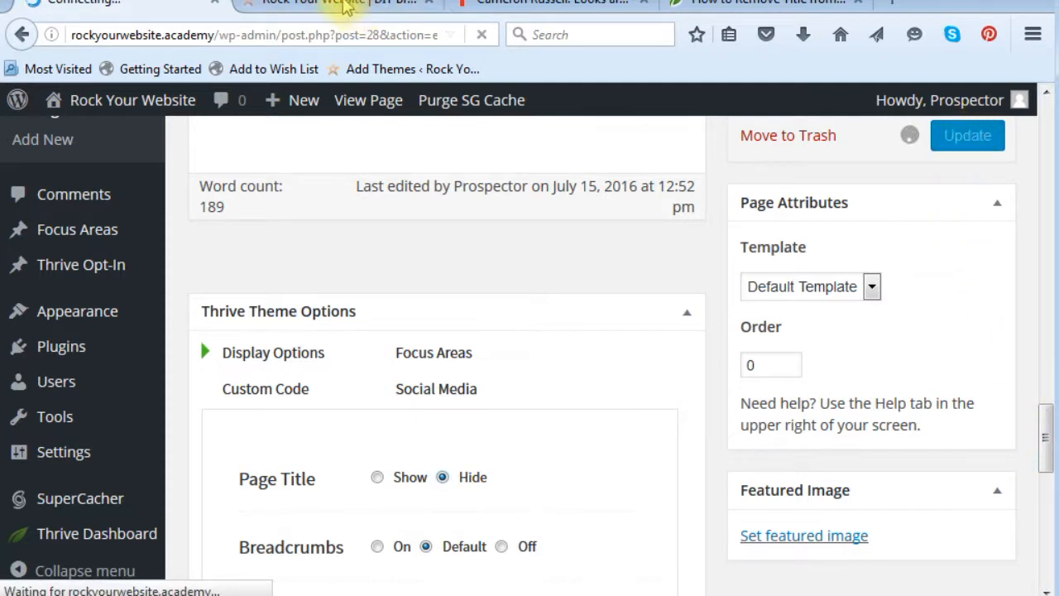
click(331, 9)
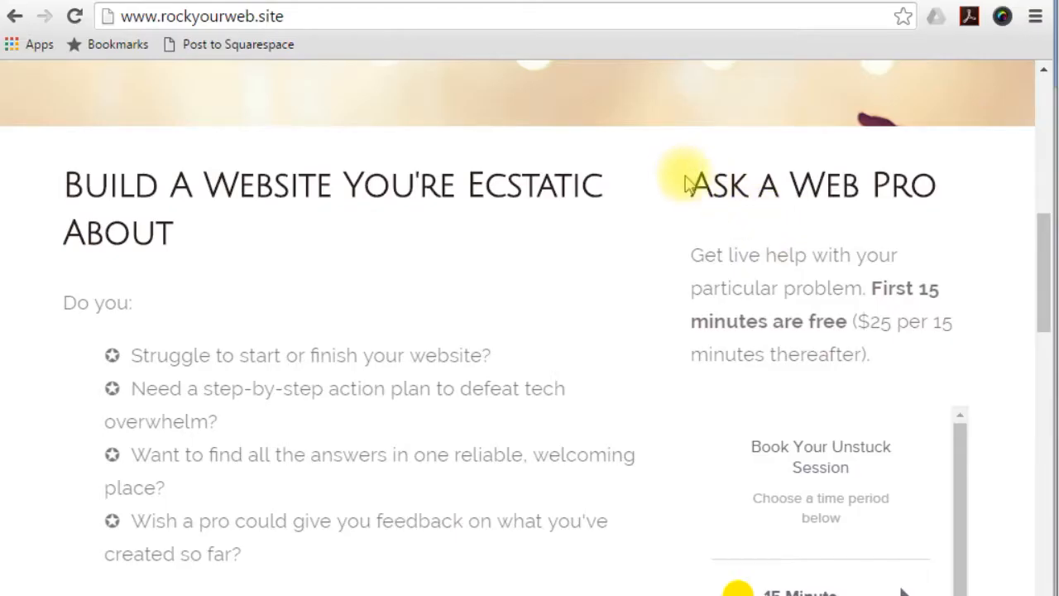
Examine the "Ask a Web Pro" column beside the main content on the rockyourweb.site home page, and return to the page editor.
drag(687, 183, 977, 415)
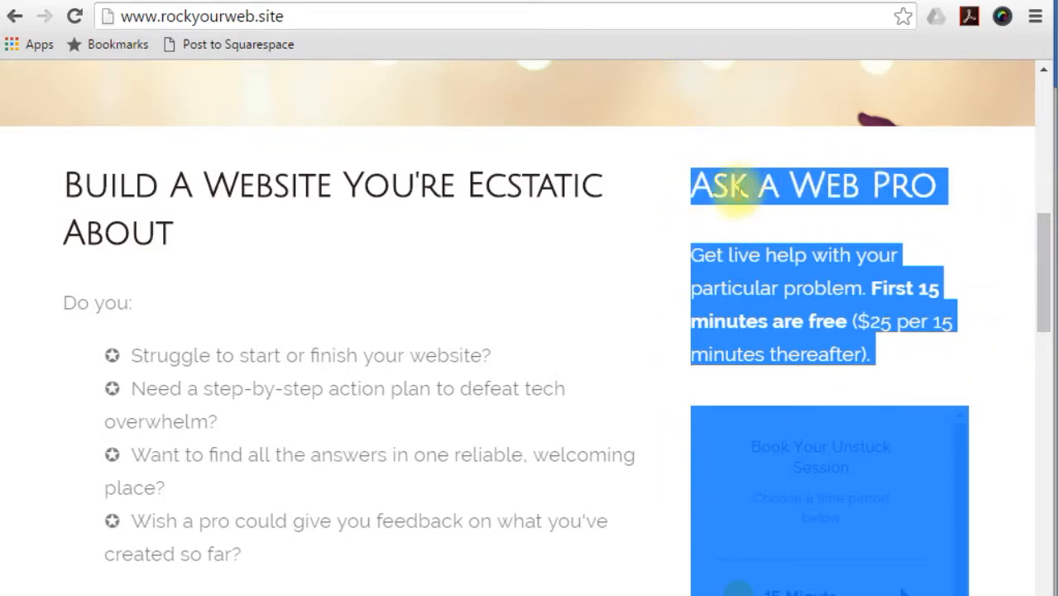
click(591, 321)
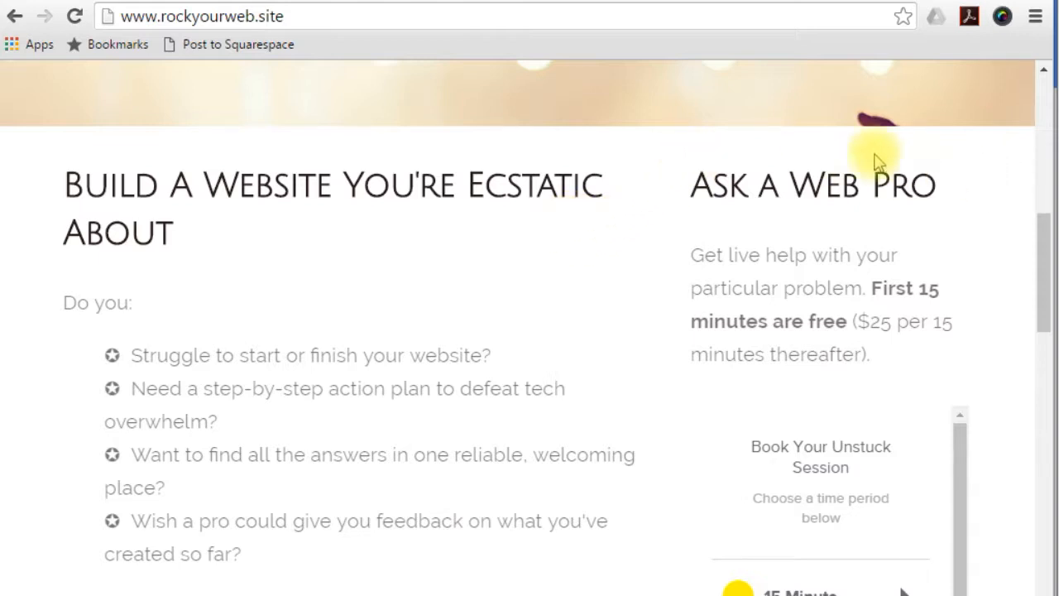
key(alt+Tab)
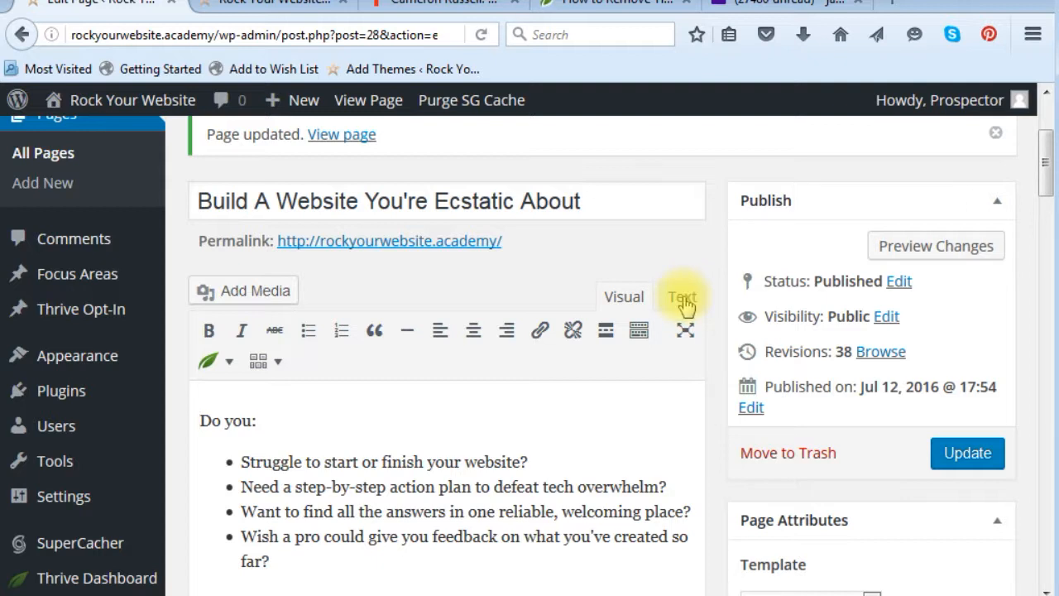
Insert the 2/3 + 1/3 column shortcodes at the start of the home page's content in the text editor.
click(683, 298)
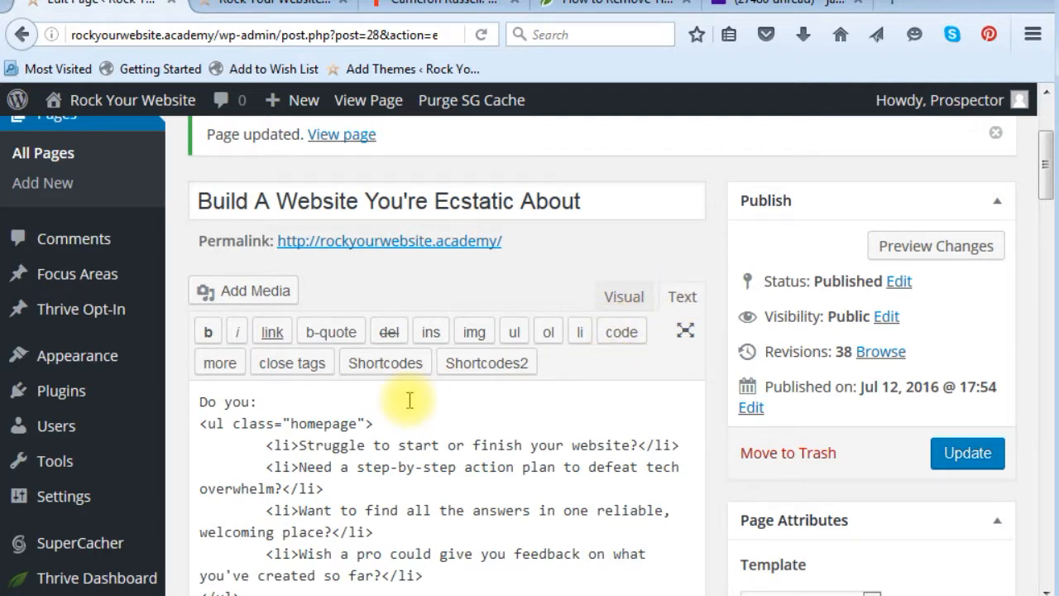
click(386, 363)
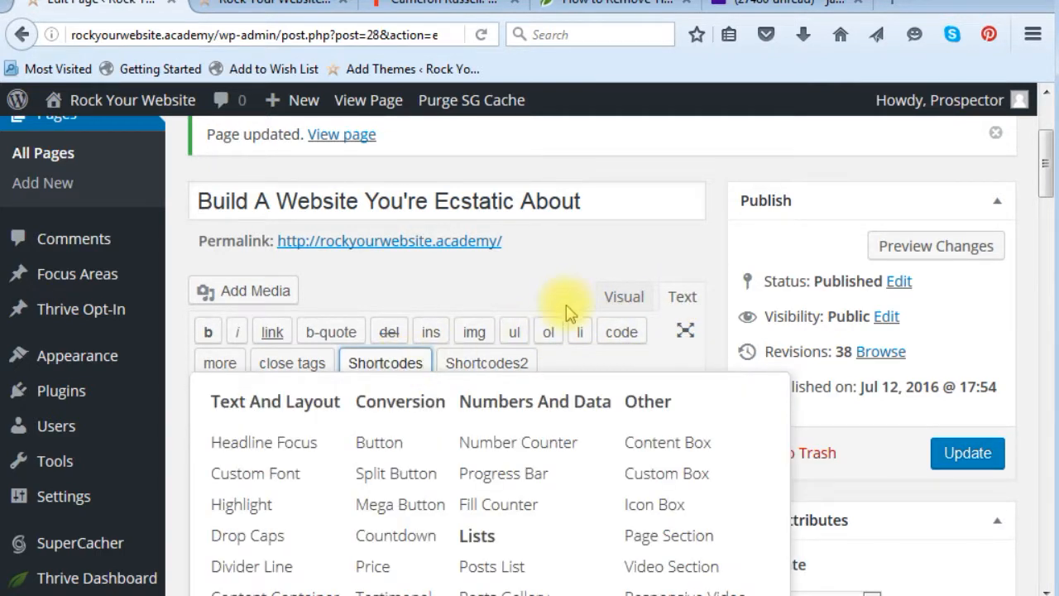
scroll(564, 307, down, 2)
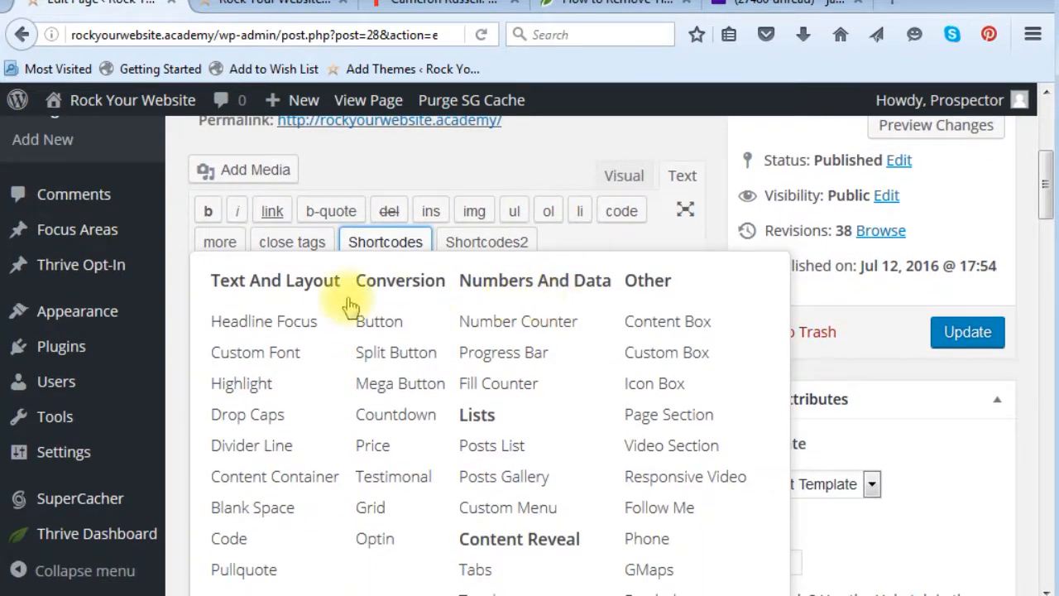
scroll(580, 364, down, 1)
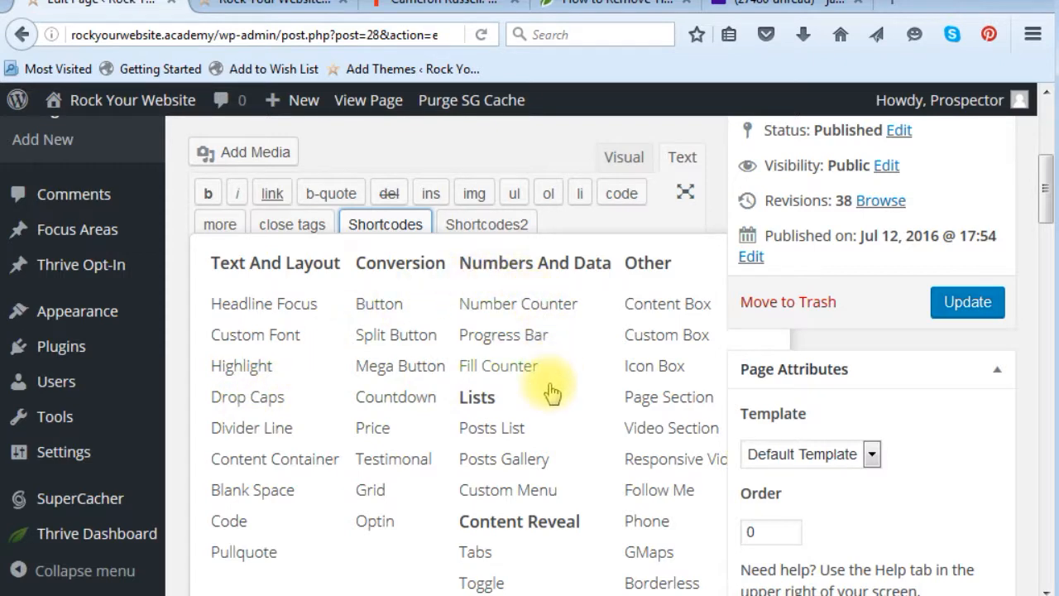
click(489, 226)
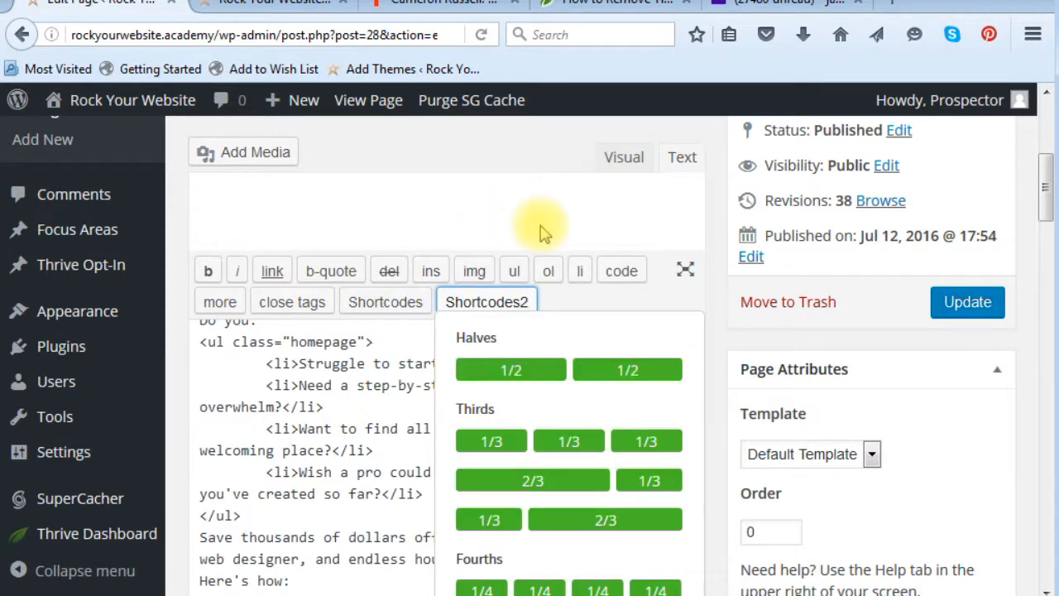
scroll(541, 231, down, 1)
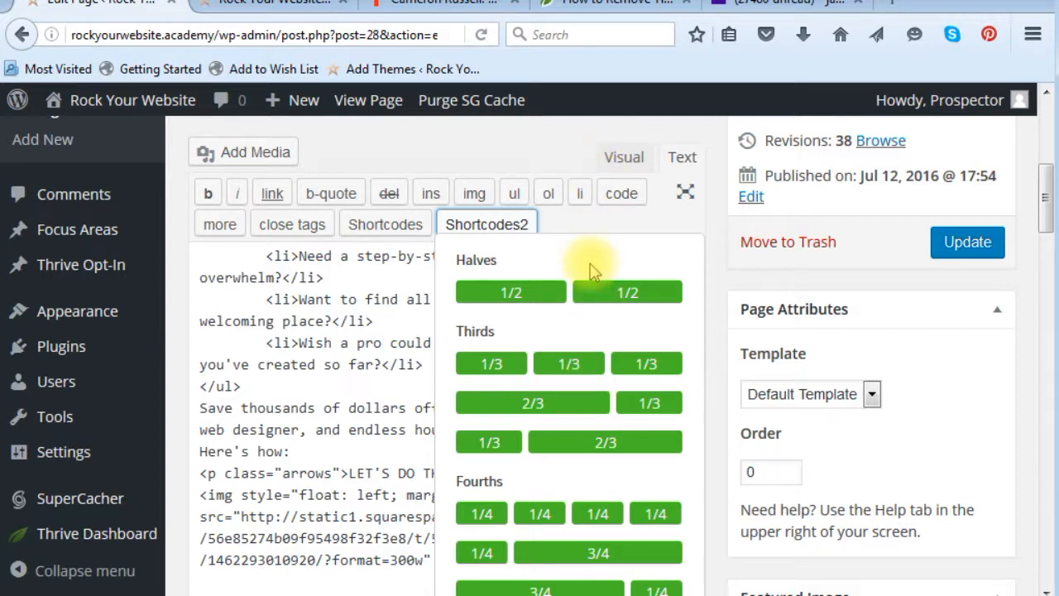
click(533, 403)
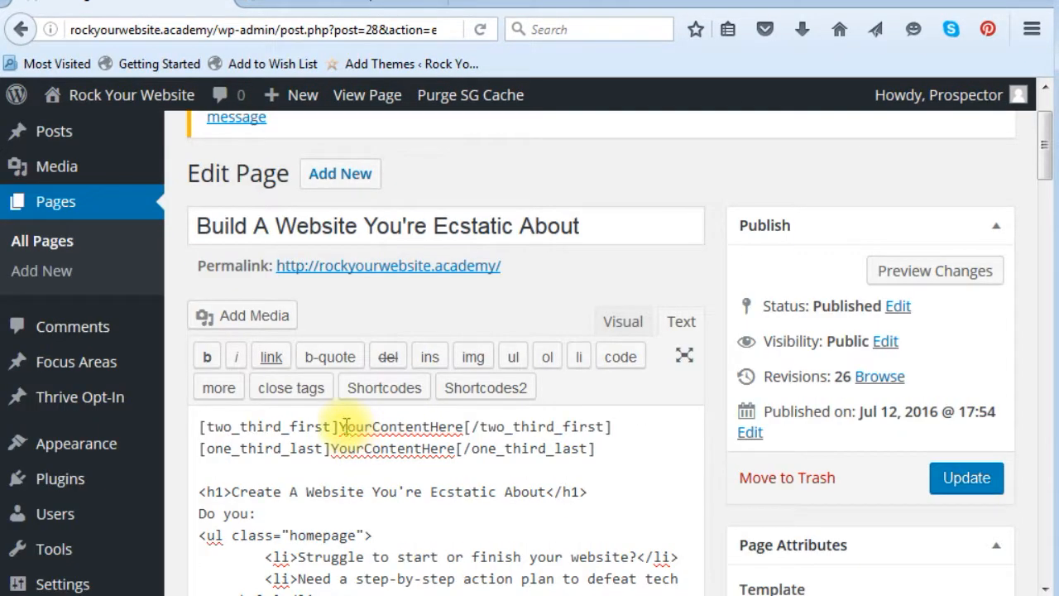
Move the [one_third_last] shortcode line from the start of the content to the end, below the thrive_optin shortcode.
double_click(390, 426)
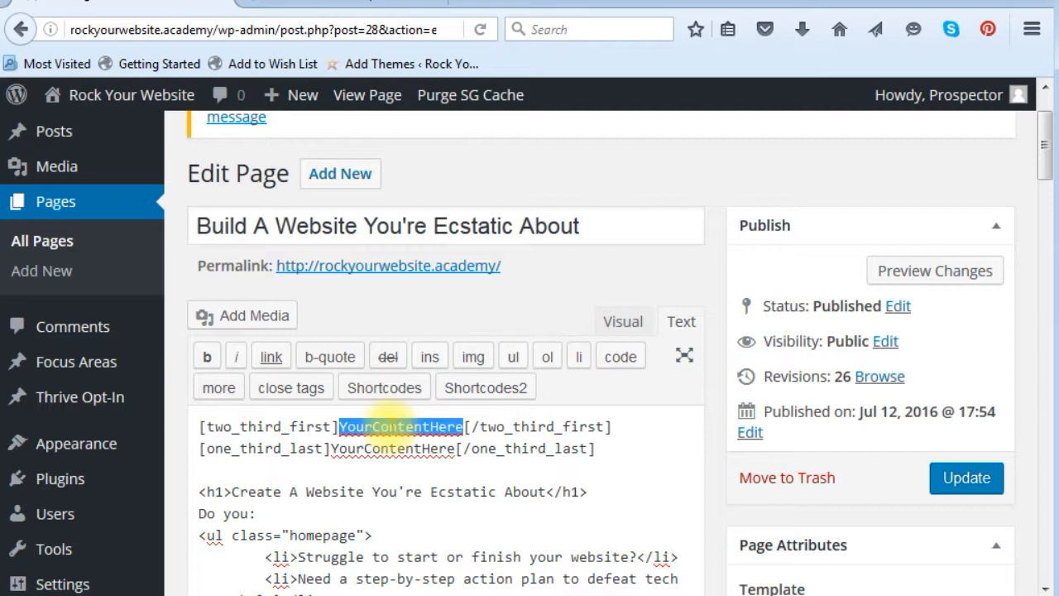
double_click(388, 448)
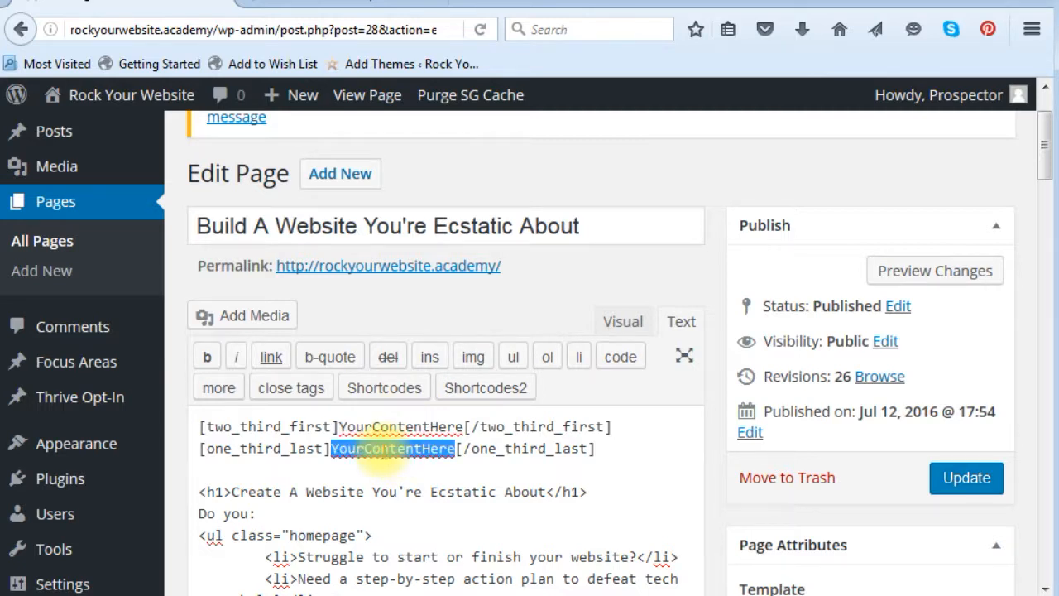
click(308, 449)
drag(201, 448, 618, 452)
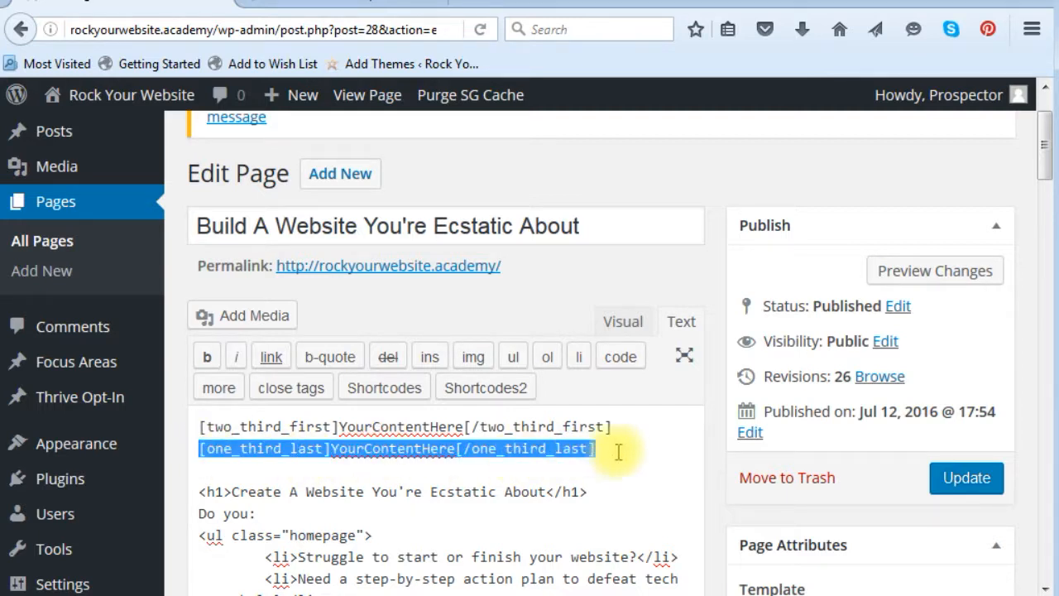
key(ctrl+x)
scroll(628, 462, down, 10)
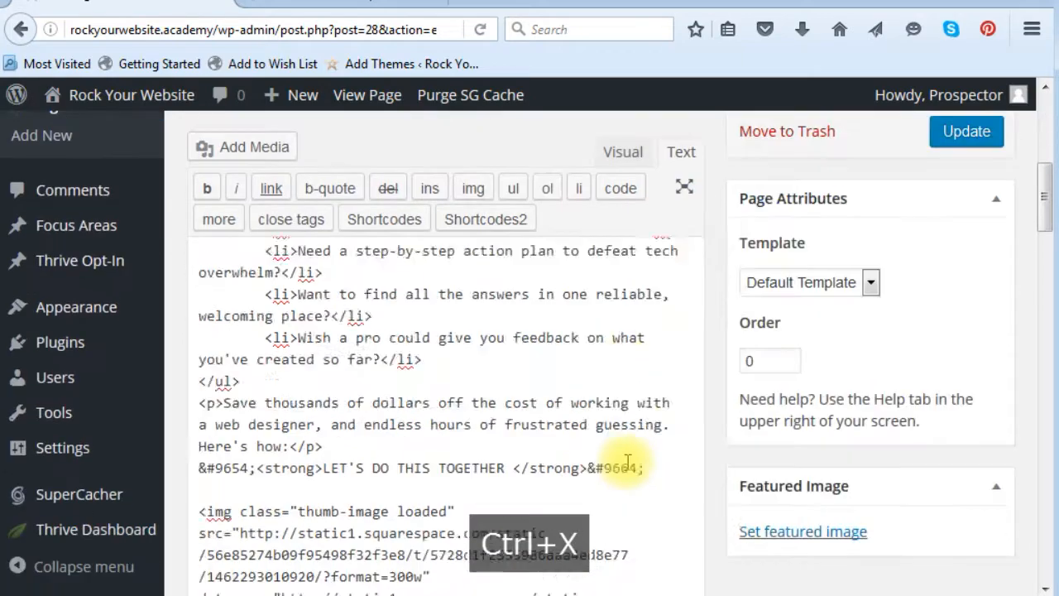
key(ctrl+v)
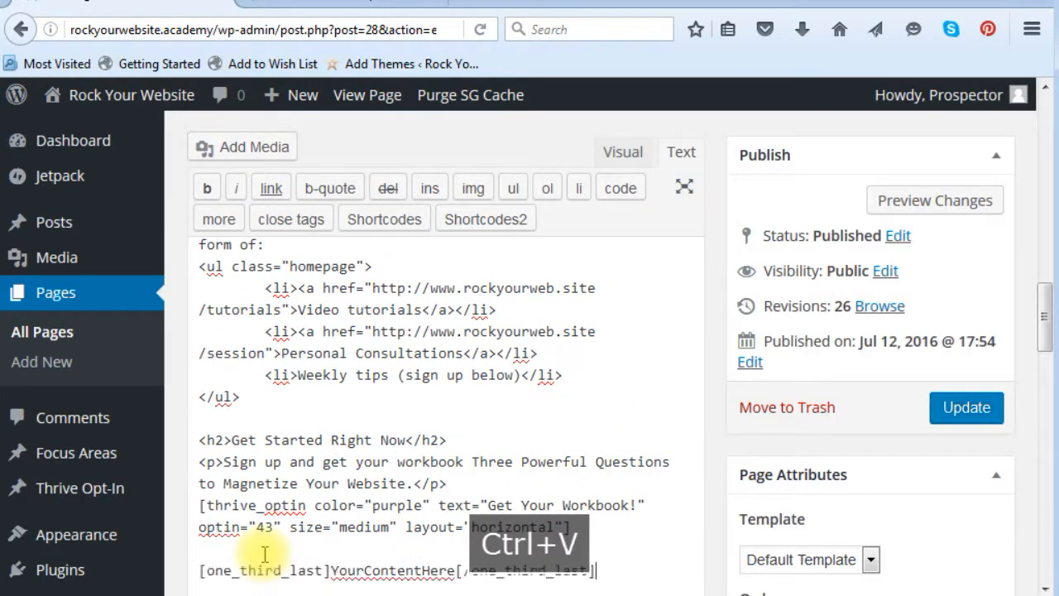
Delete the YourContentHere placeholder inside the [two_third_first] shortcode at the start of the page content.
scroll(401, 506, up, 5)
scroll(401, 506, up, 10)
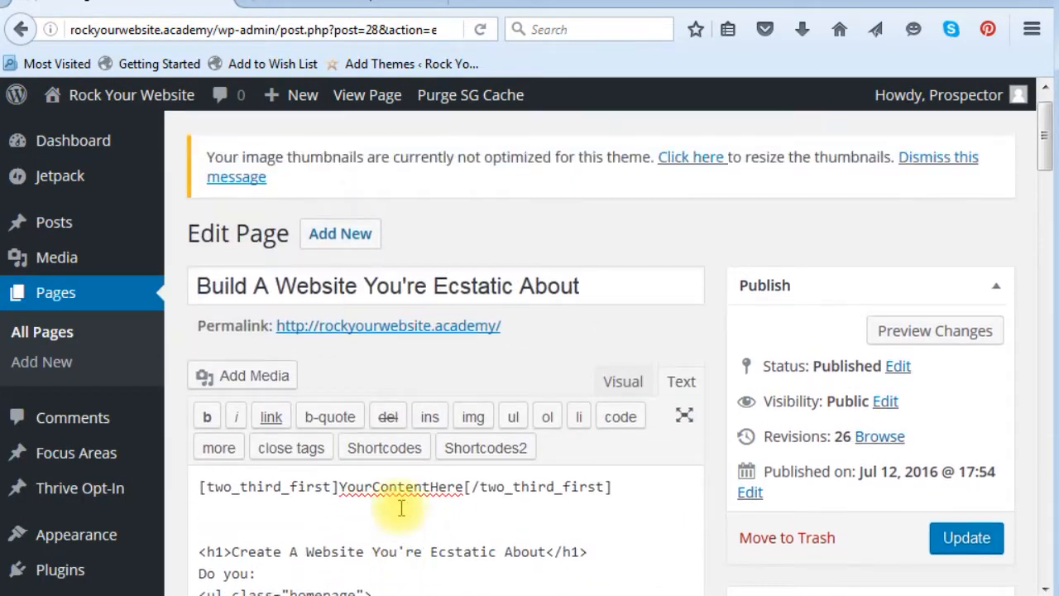
double_click(400, 517)
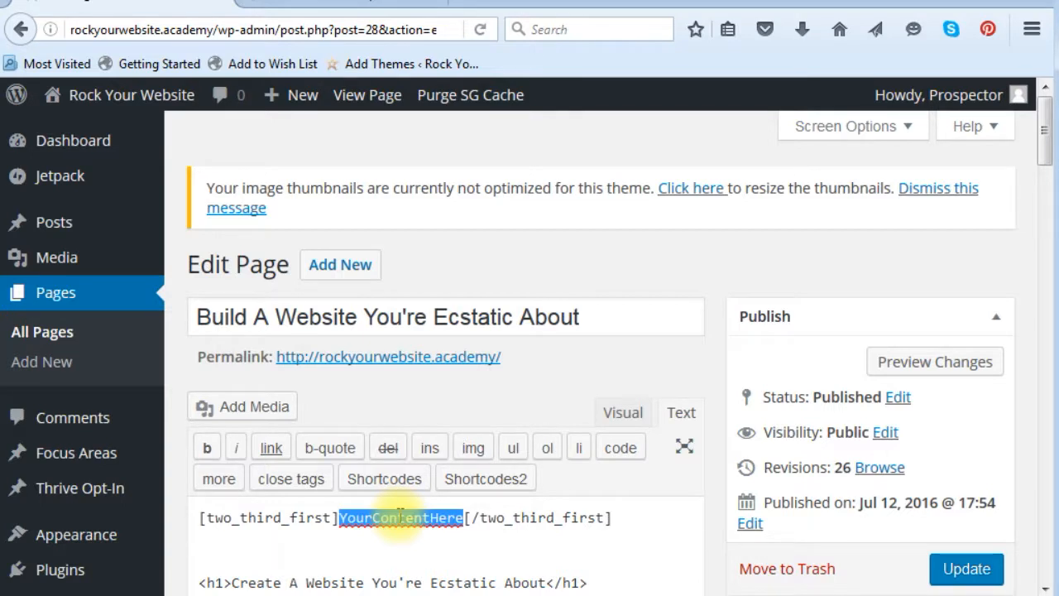
key(Delete)
Move the closing [/two_third_first] tag below the thrive_optin shortcode, leaving a blank line before [one_third_last].
drag(340, 516, 526, 514)
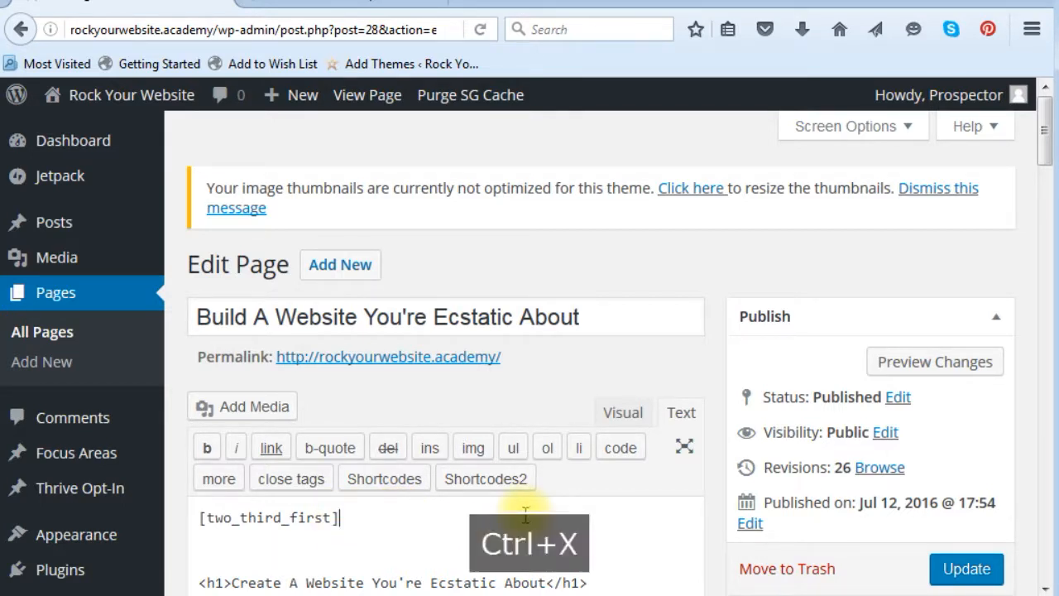
key(Delete)
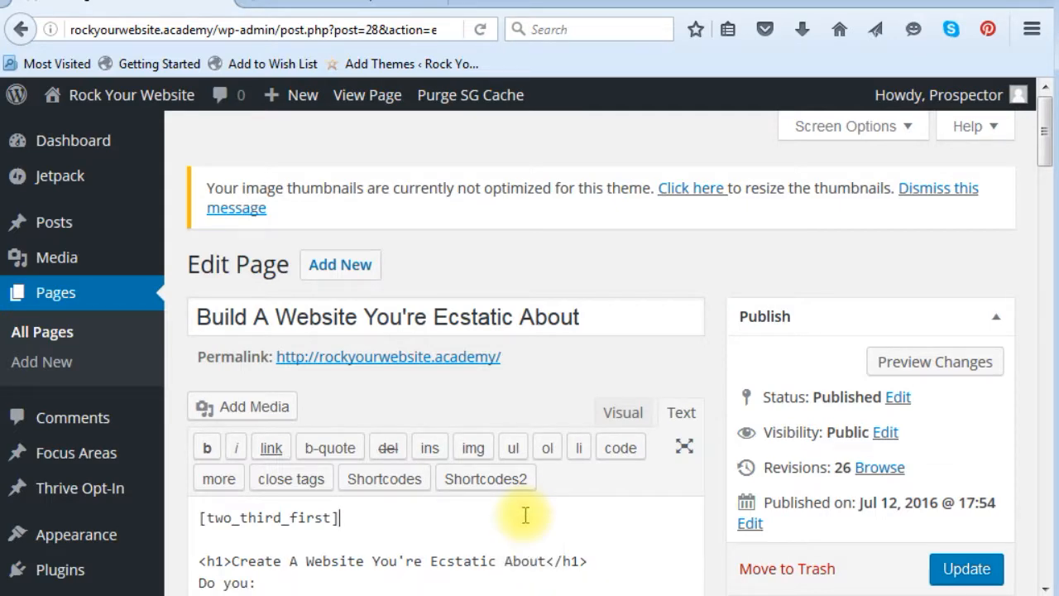
scroll(525, 514, down, 10)
scroll(525, 508, down, 3)
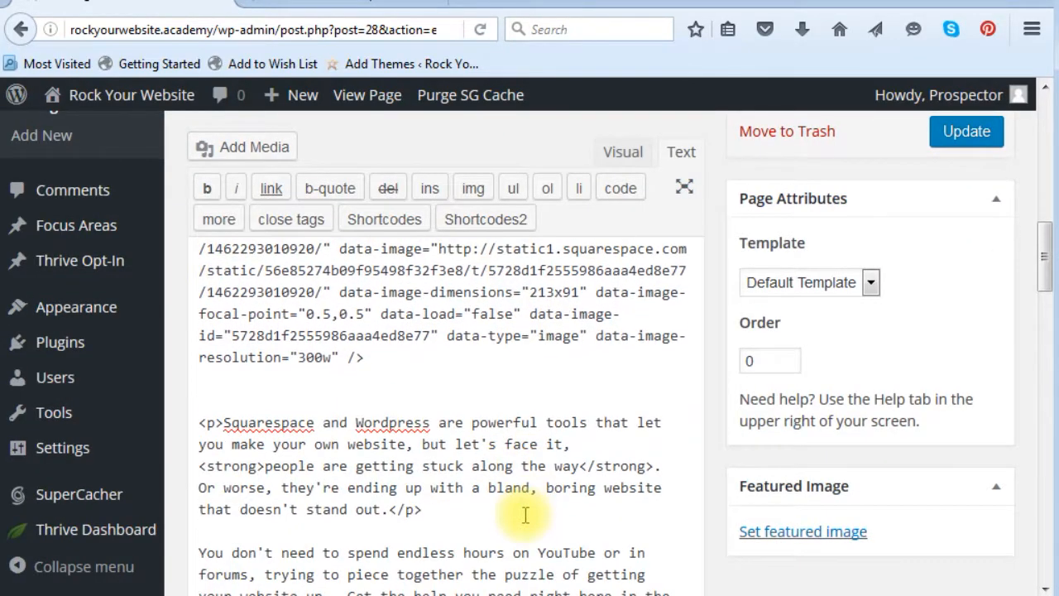
scroll(339, 434, up, 10)
key(ctrl+v)
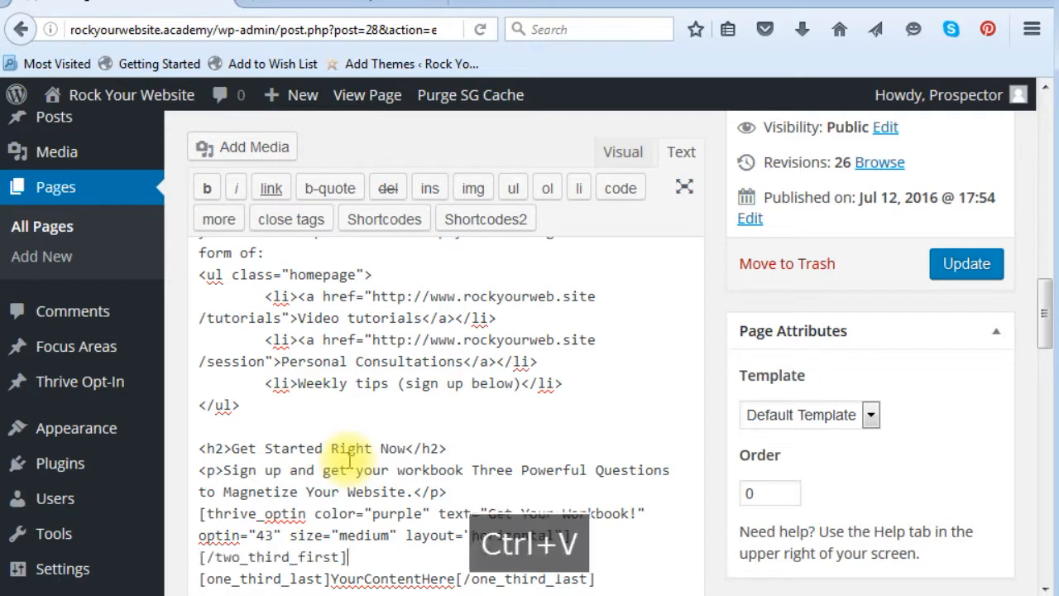
key(Return)
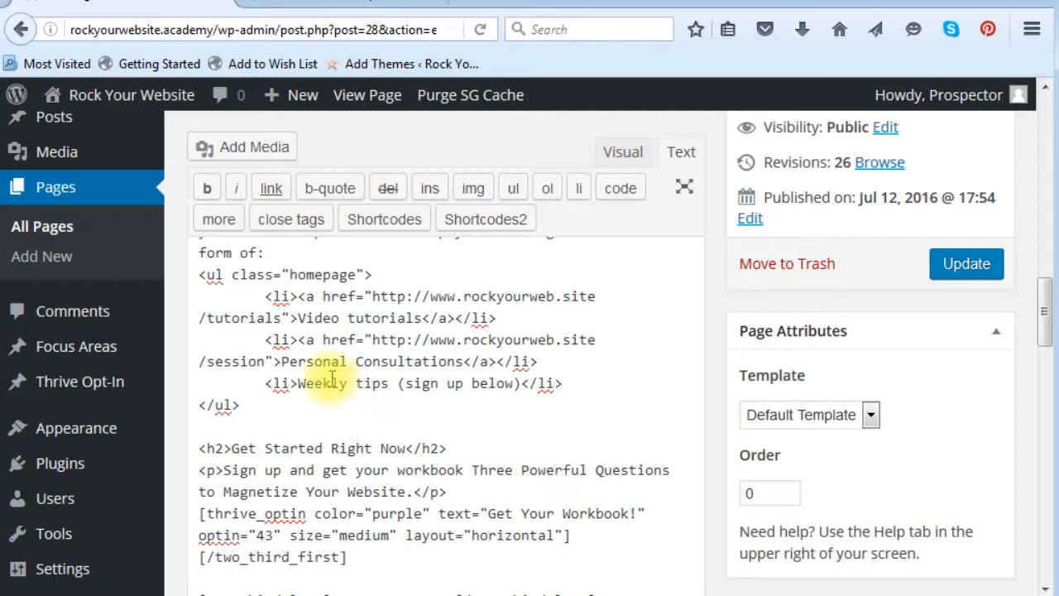
scroll(331, 378, down, 2)
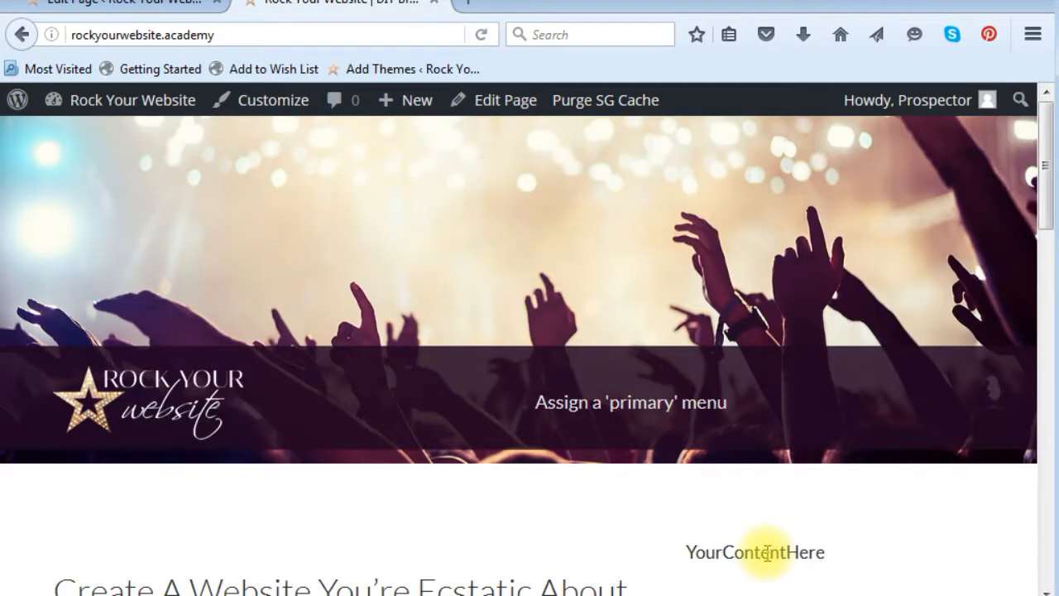
Copy the "Ask a Web Pro" heading and paragraph from rockyourweb.site and paste them over the YourContentHere placeholder in [one_third_last].
double_click(761, 552)
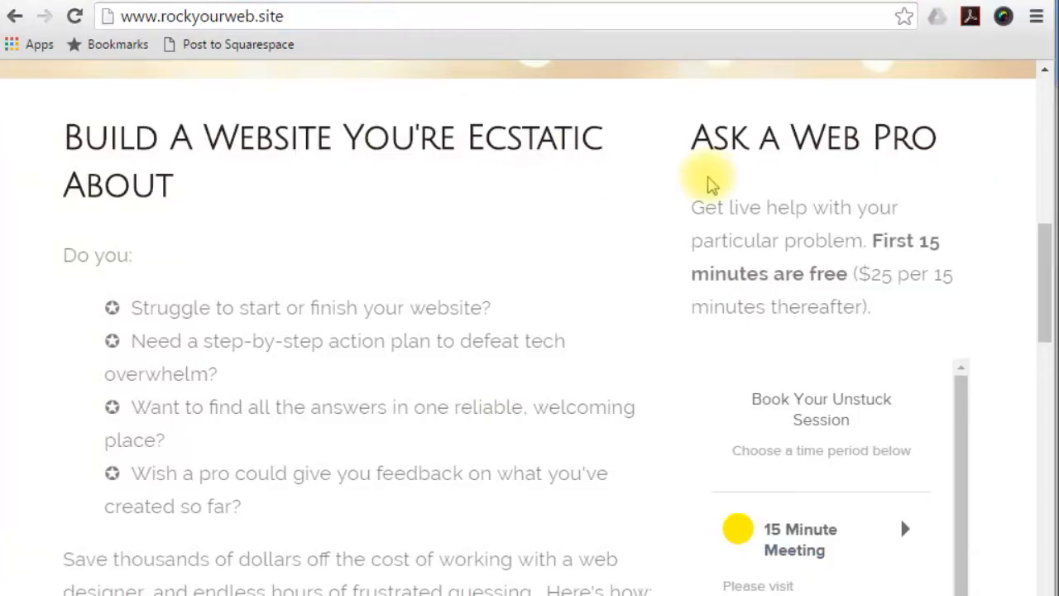
drag(695, 136, 893, 310)
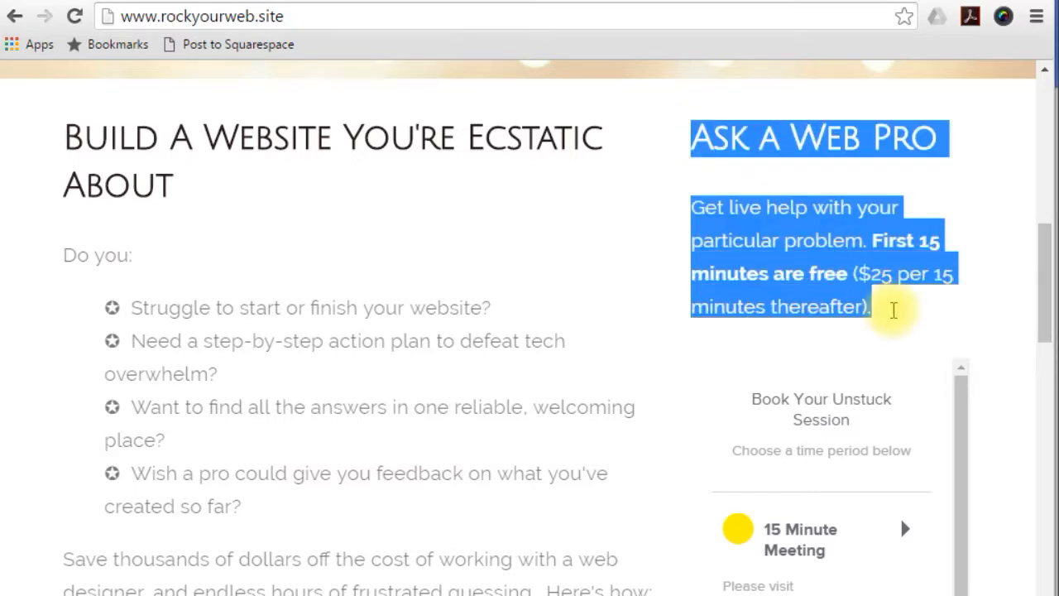
key(ctrl+c)
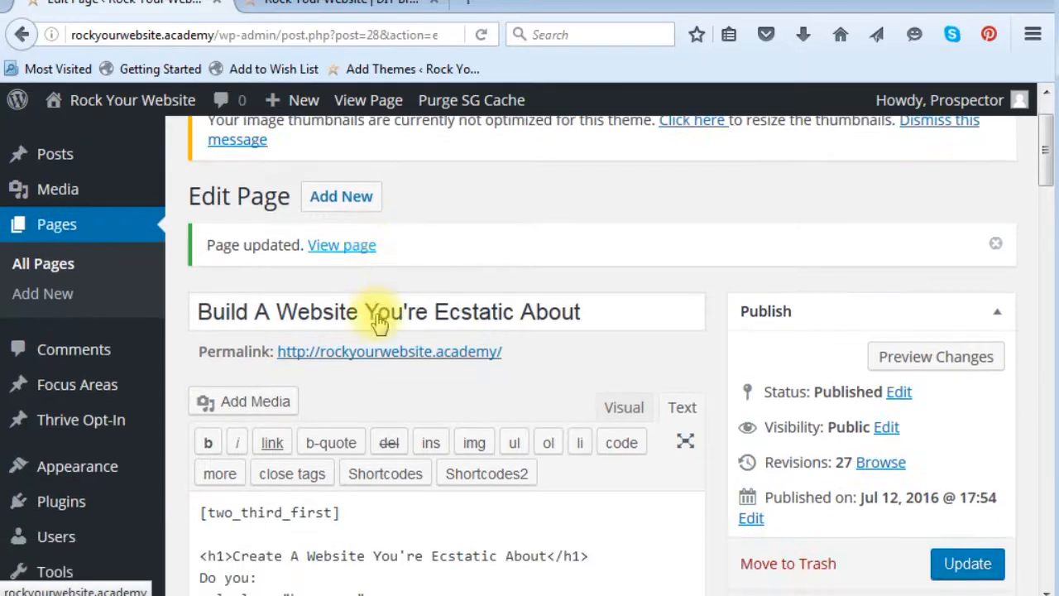
scroll(378, 331, down, 10)
scroll(377, 347, down, 10)
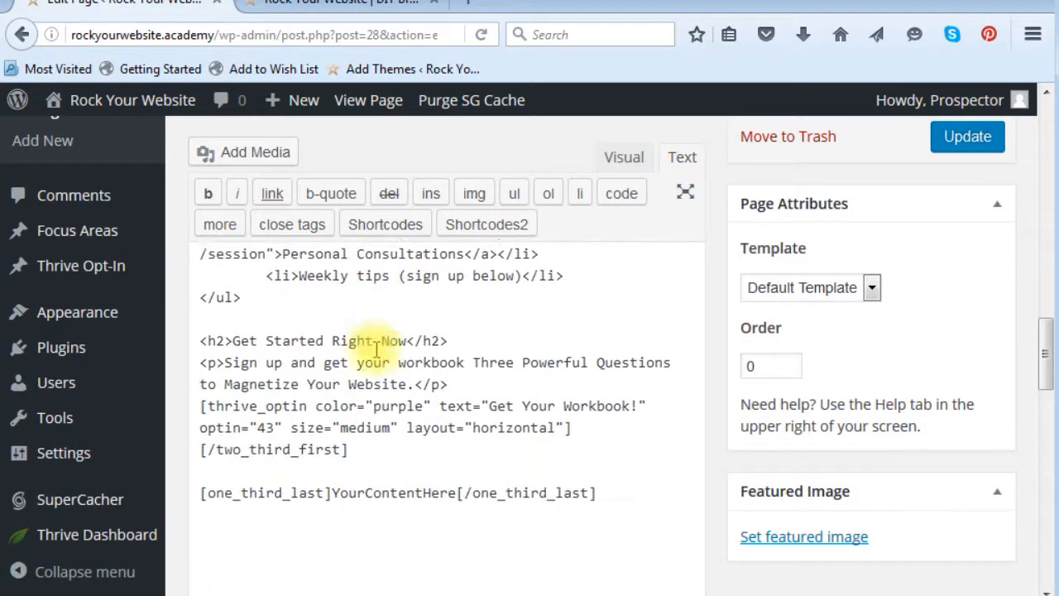
double_click(370, 423)
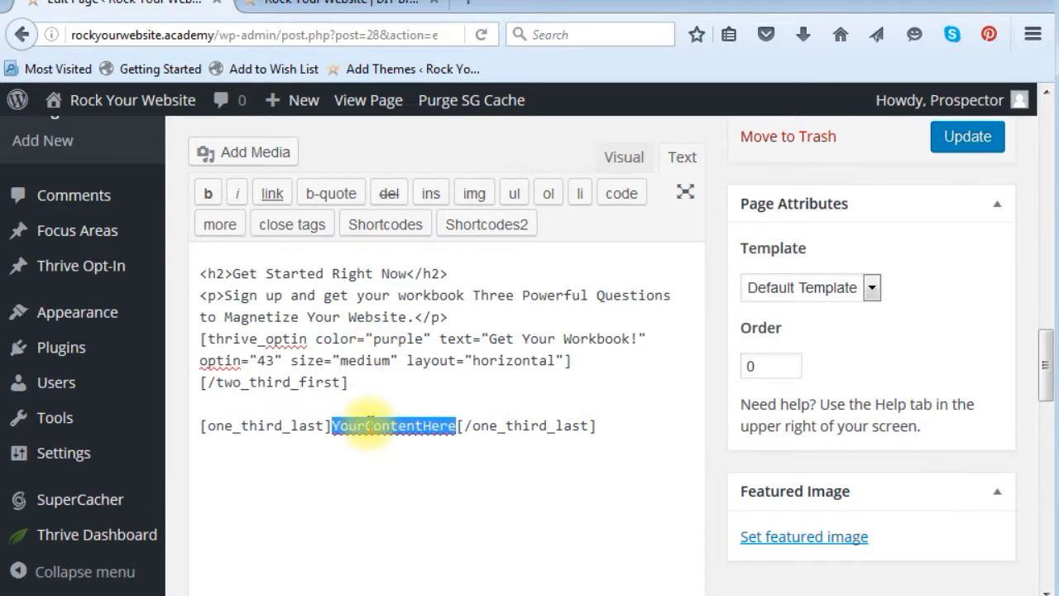
key(Return)
key(Return)
key(Up)
key(ctrl+v)
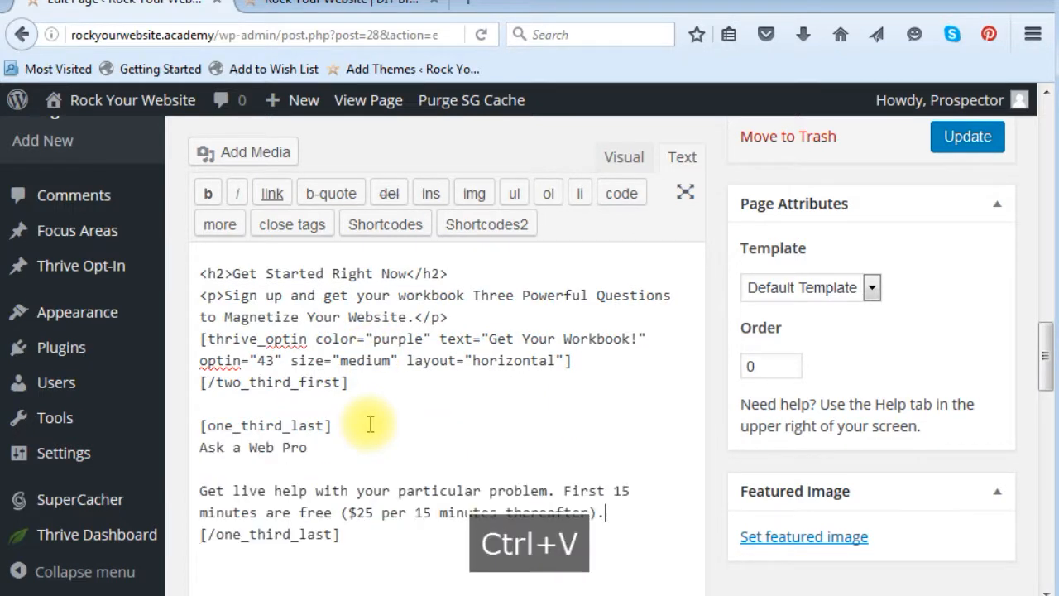
Wrap the "Ask a Web Pro" line in <h2> and </h2> tags.
key(Home)
text(<h2>)
key(Right)
key(Right)
key(Right)
key(Right)
key(Right)
key(Right)
key(Right)
key(Right)
key(Right)
key(Right)
key(Right)
key(Right)
key(Right)
text(</h2)
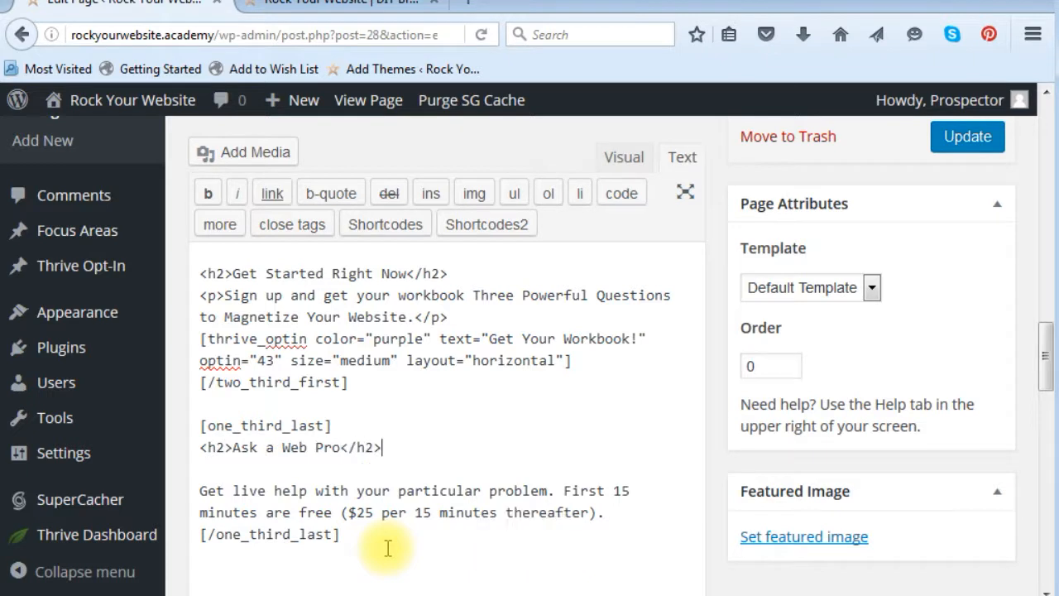
Wrap the "Get live help with your particular problem" paragraph in <p> and </p> tags and add an empty line after it.
click(197, 490)
text(<p>)
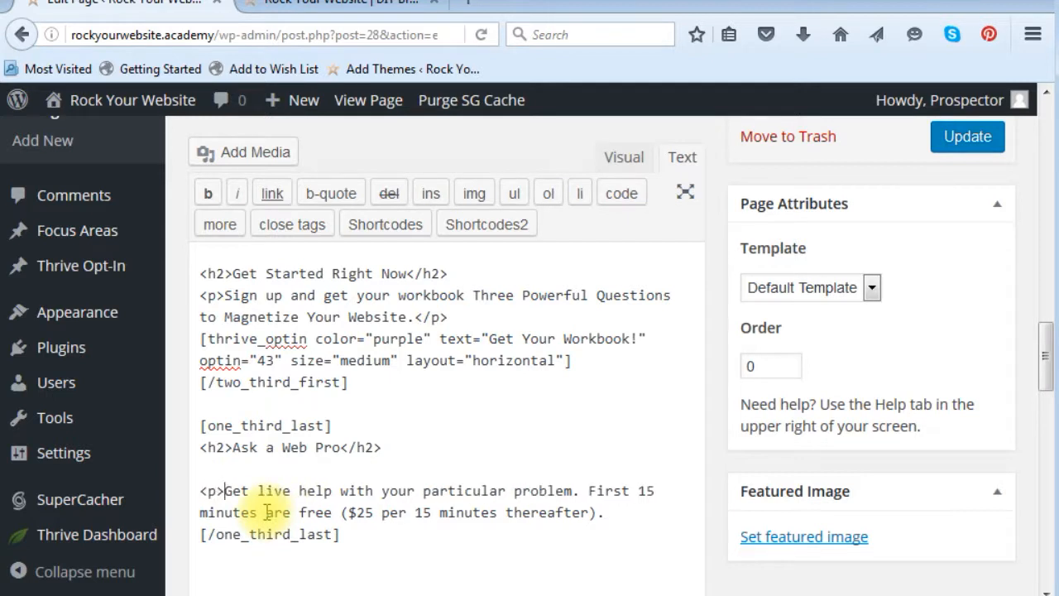
key(Down)
key(End)
drag(438, 450, 233, 447)
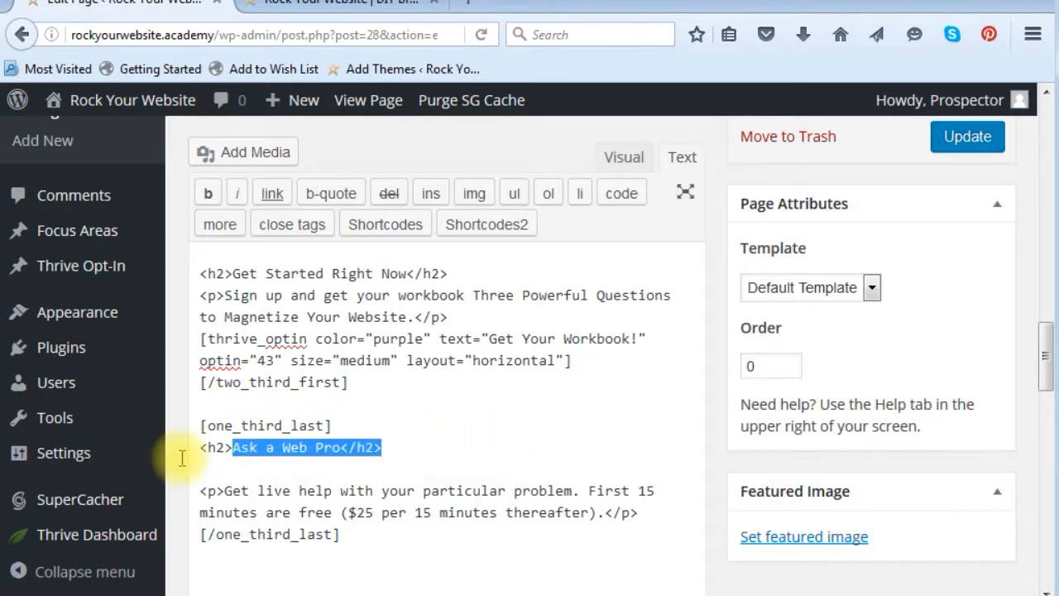
click(641, 507)
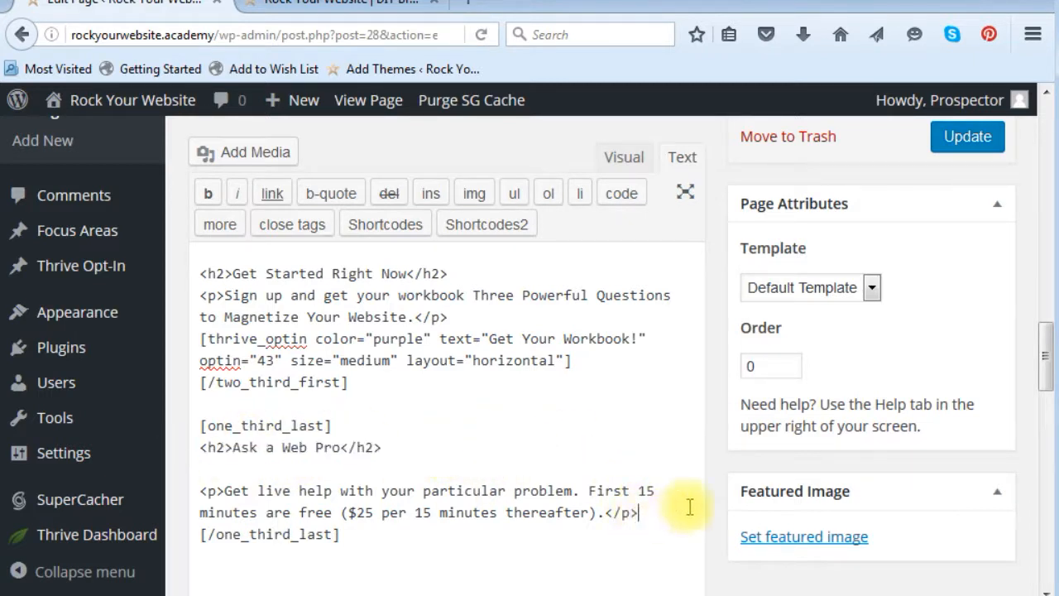
key(Return)
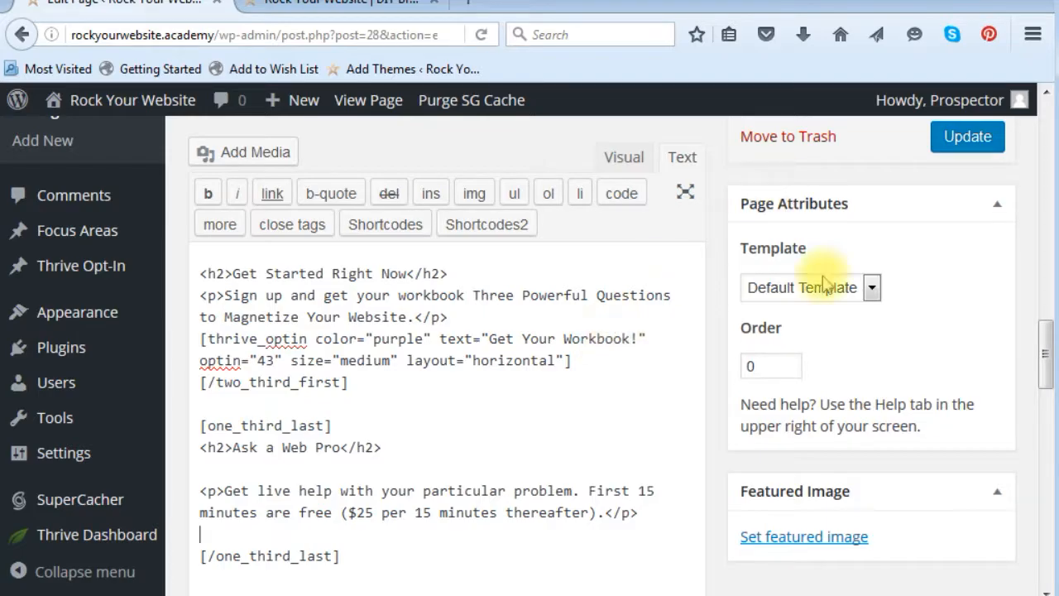
View the booking widget on rockyourweb.site, and copy the inline website embed code from Calendly's link-sharing options.
key(alt+Tab)
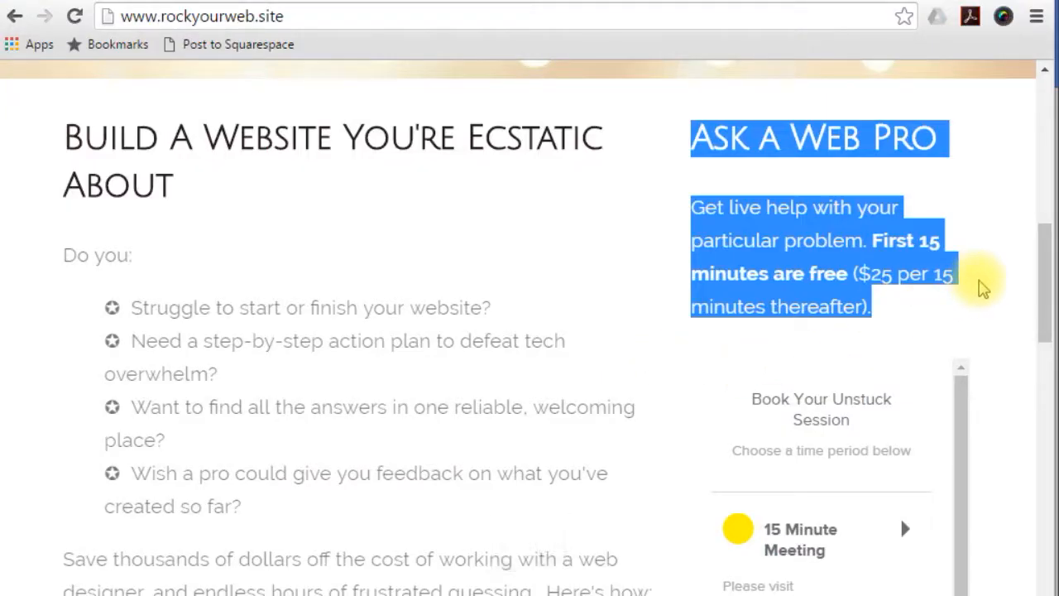
scroll(1040, 282, down, 1)
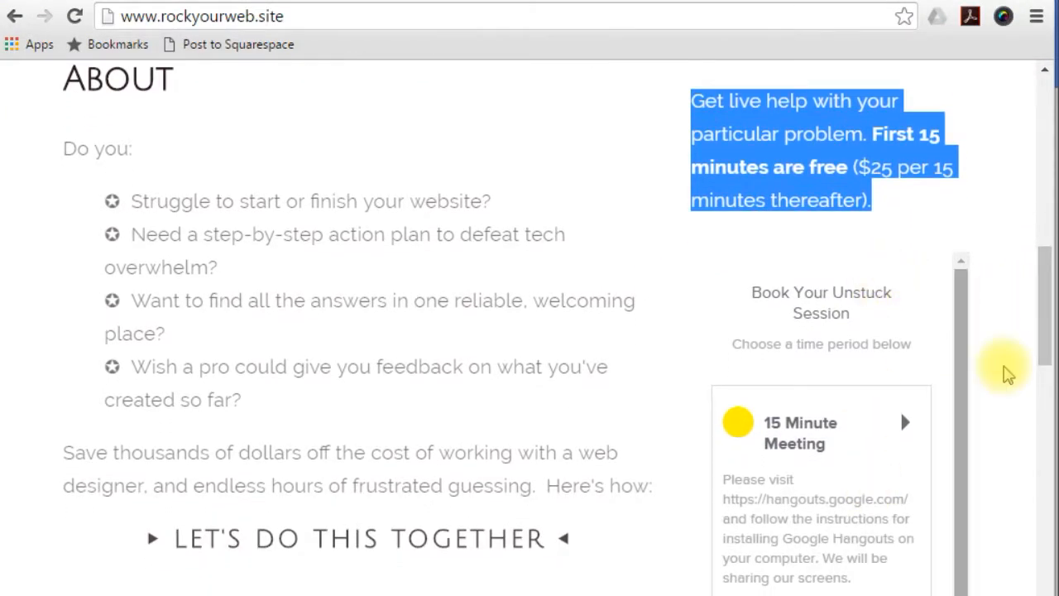
drag(1047, 260, 1044, 279)
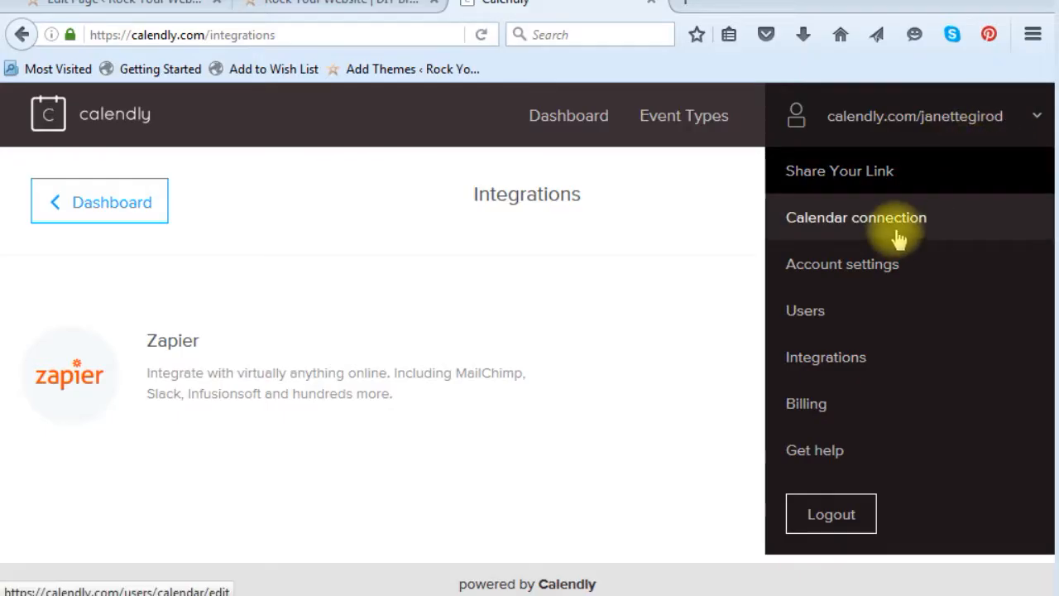
click(852, 171)
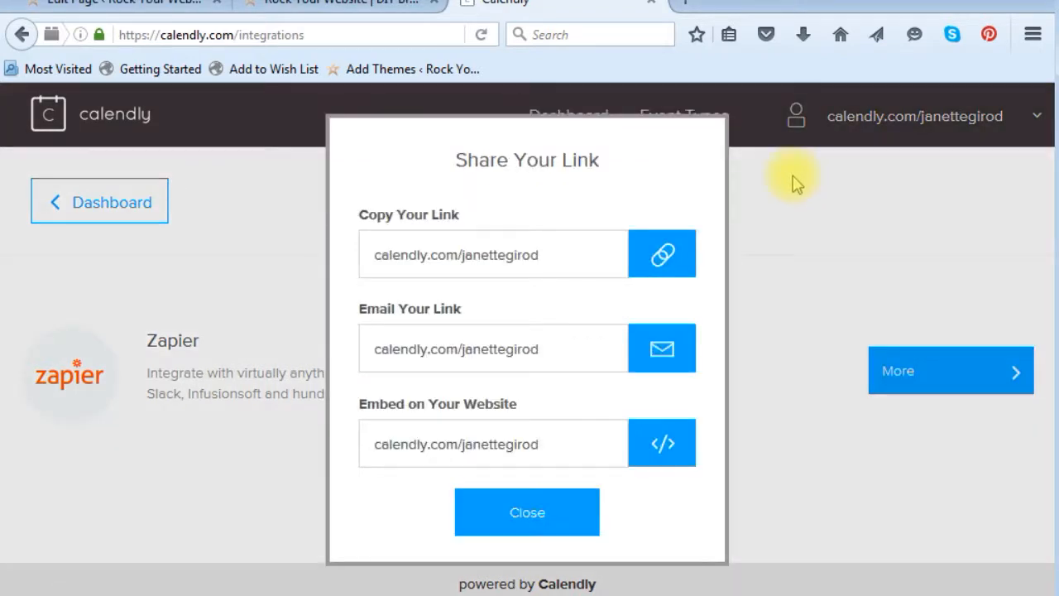
click(661, 443)
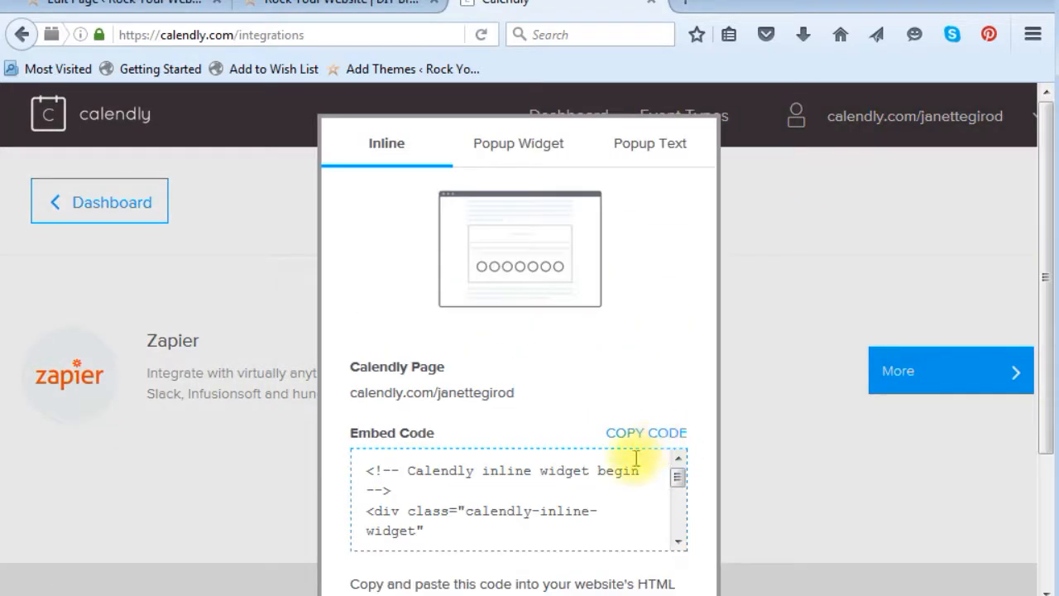
click(596, 486)
key(ctrl+c)
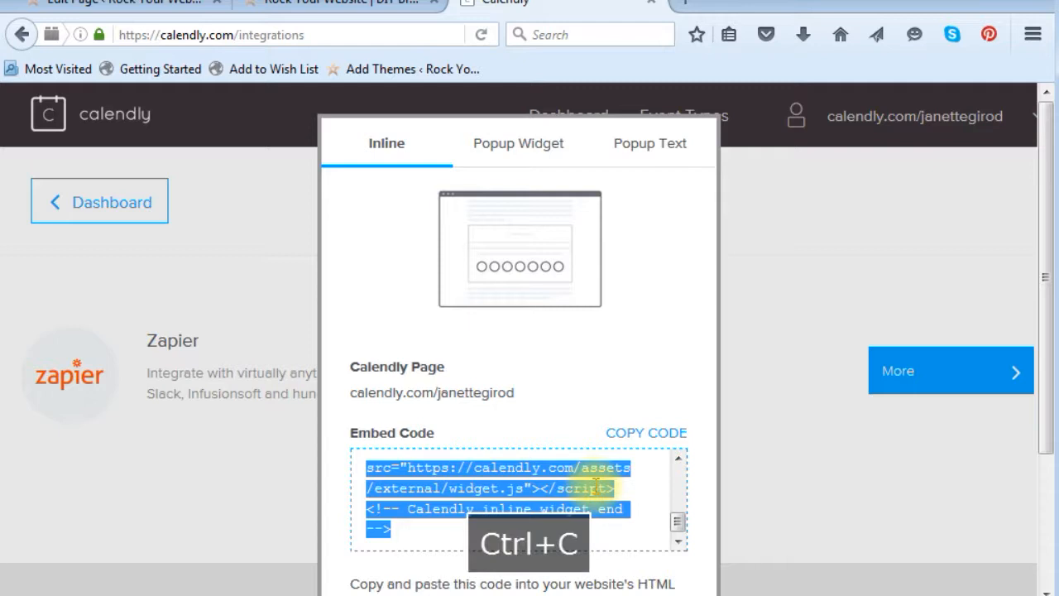
Paste the Calendly inline widget code into the home page editor between the "Get live help" paragraph and [/one_third_last].
click(170, 10)
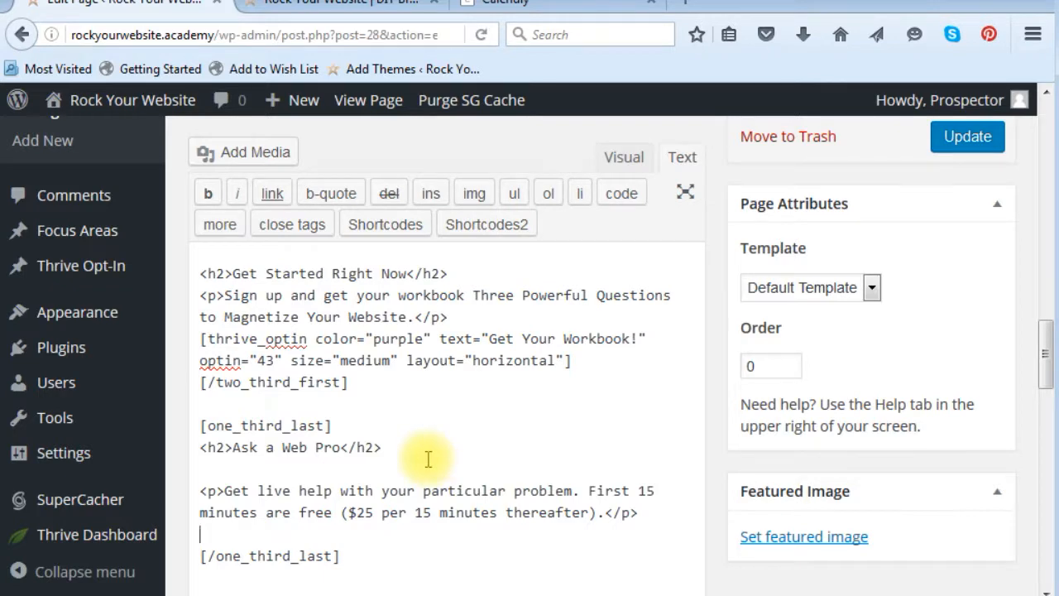
key(Return)
key(Return)
key(Up)
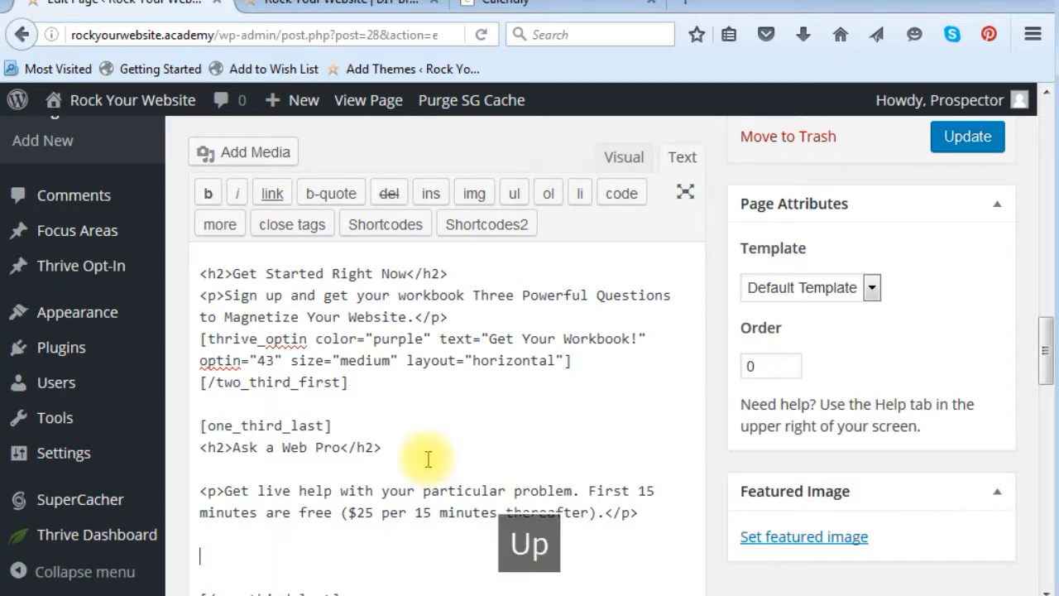
key(ctrl+v)
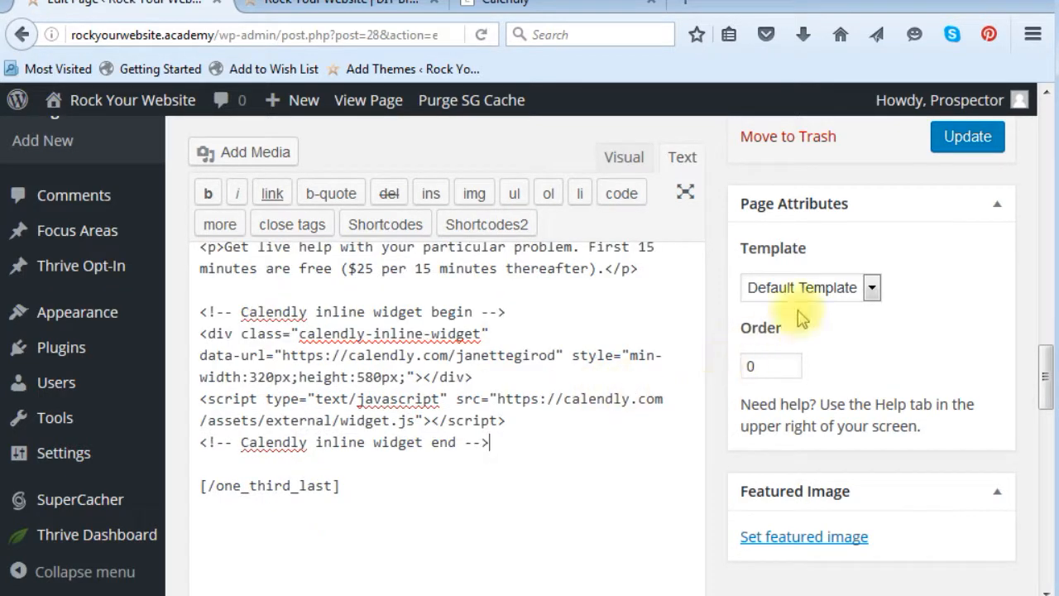
Update the page, reload the live home page, and check the main content beside the "Ask a Web Pro" column and booking widget.
click(967, 137)
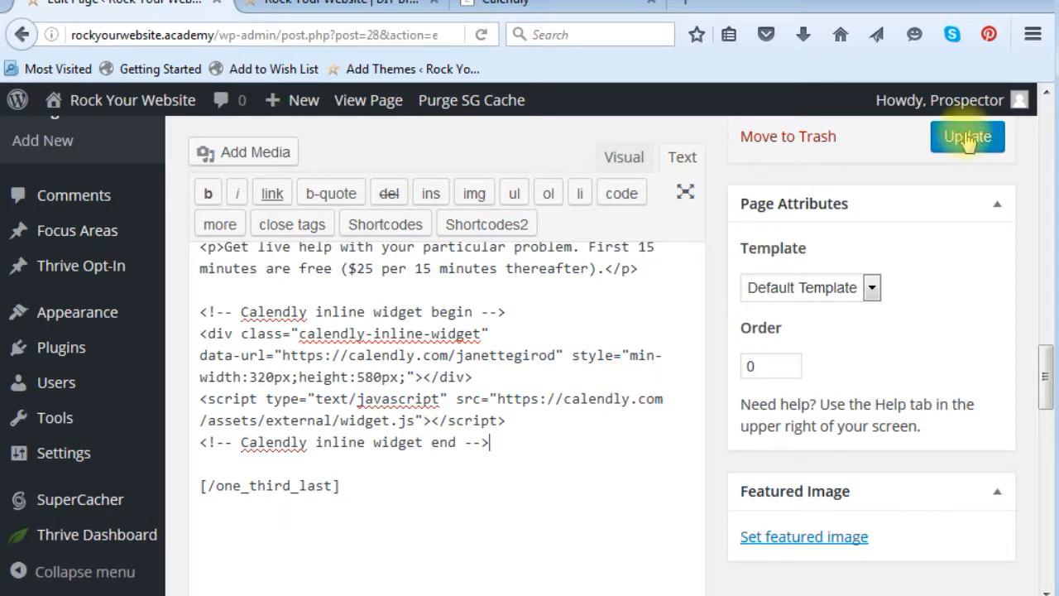
click(339, 4)
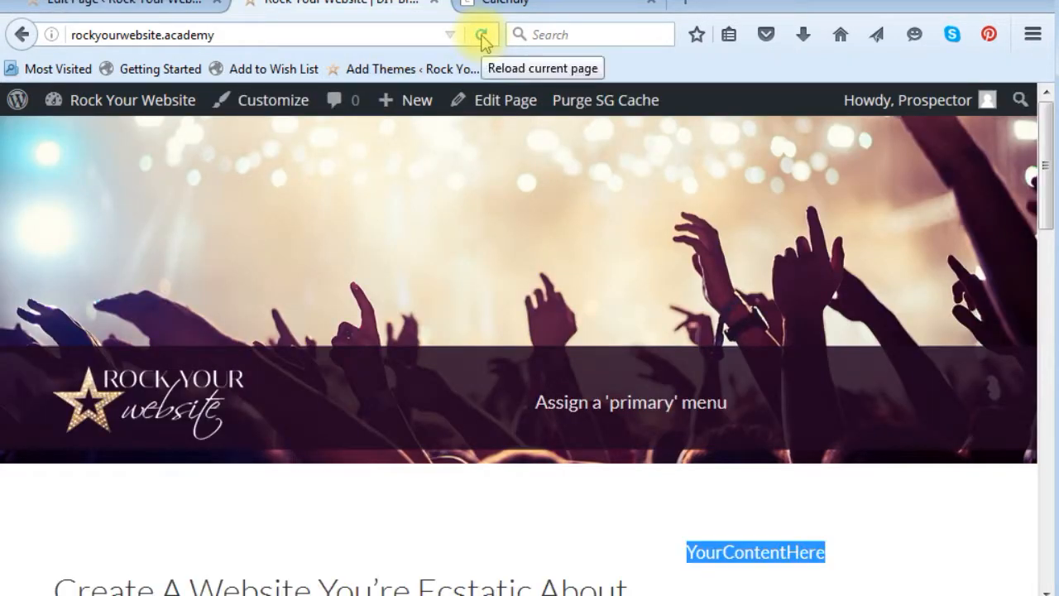
click(481, 35)
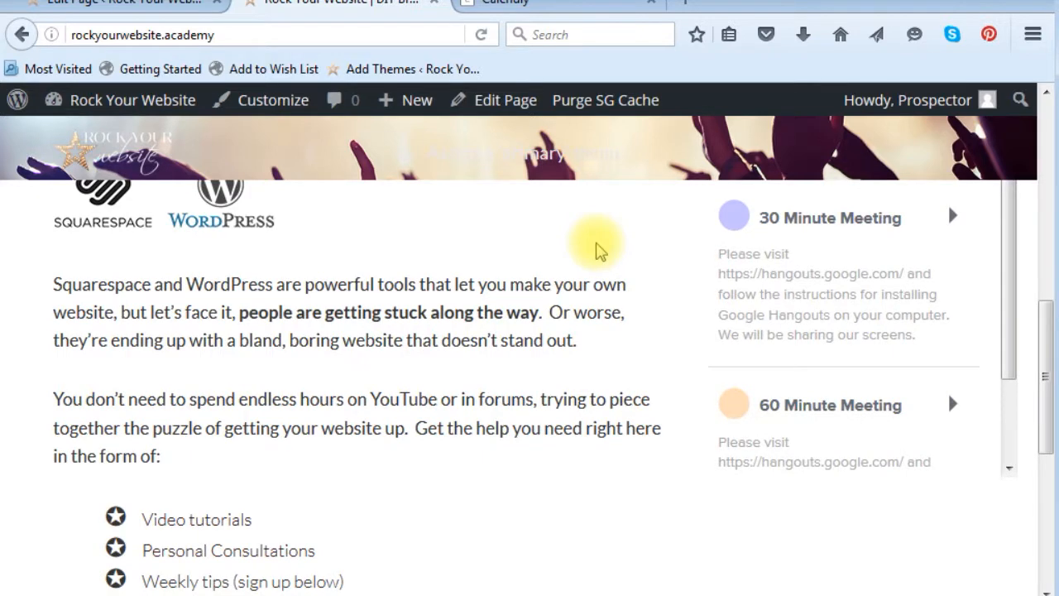
scroll(596, 242, down, 6)
scroll(595, 243, up, 3)
scroll(599, 249, up, 8)
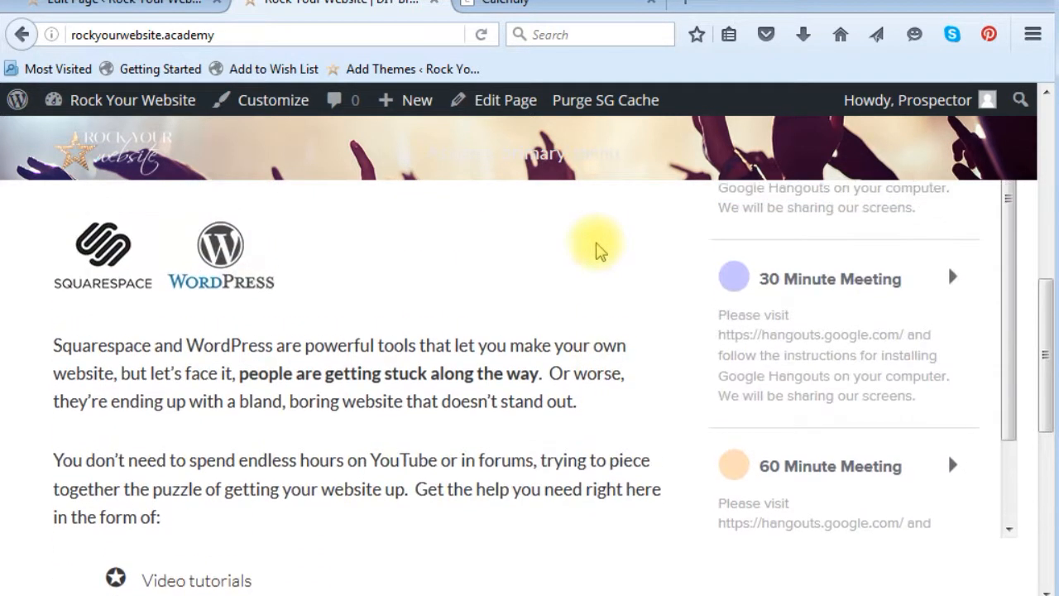
scroll(599, 248, up, 6)
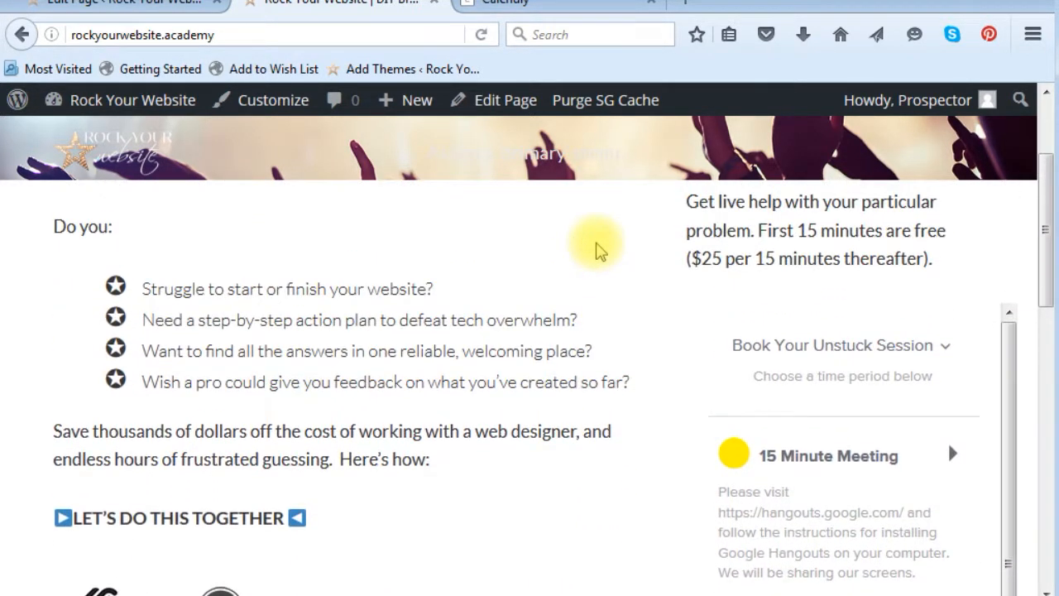
scroll(530, 252, down, 8)
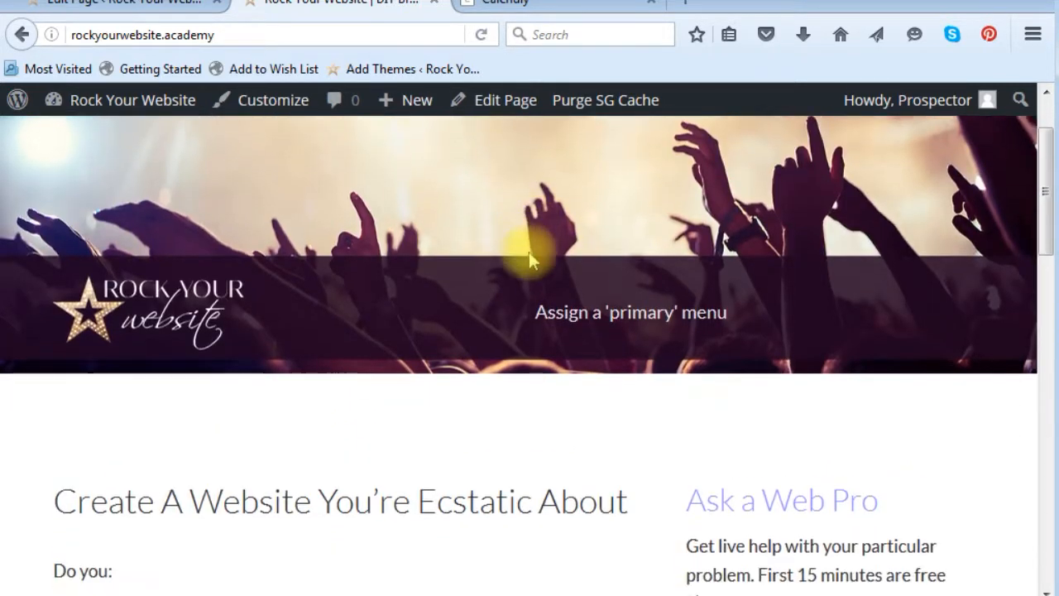
scroll(530, 251, down, 5)
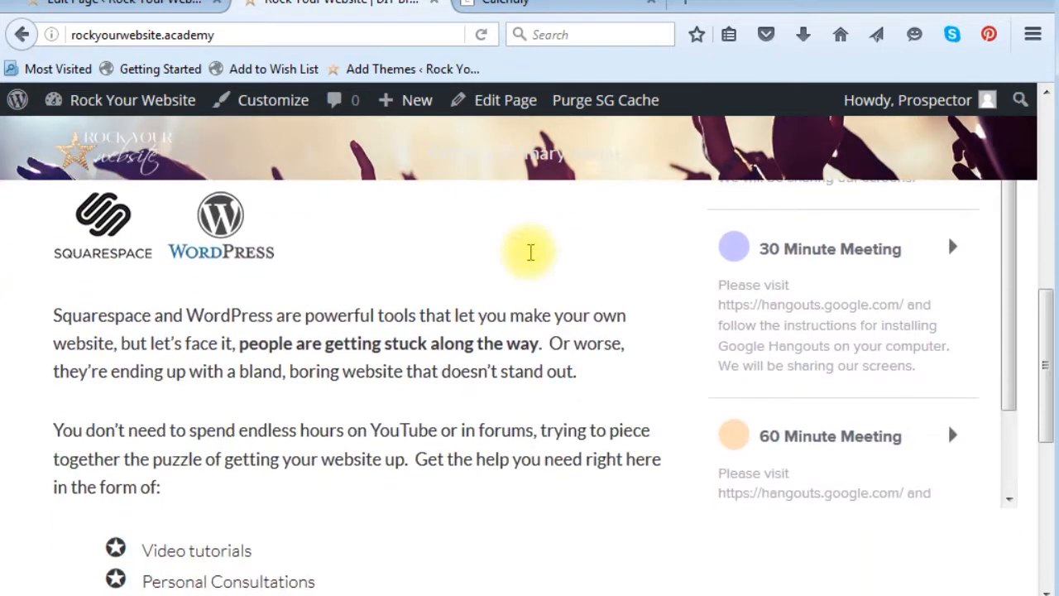
View the source of the live home page's "LET'S DO THIS TOGETHER" passage and examine the arrow's emoji image markup.
scroll(525, 243, up, 4)
drag(339, 308, 132, 314)
right_click(132, 315)
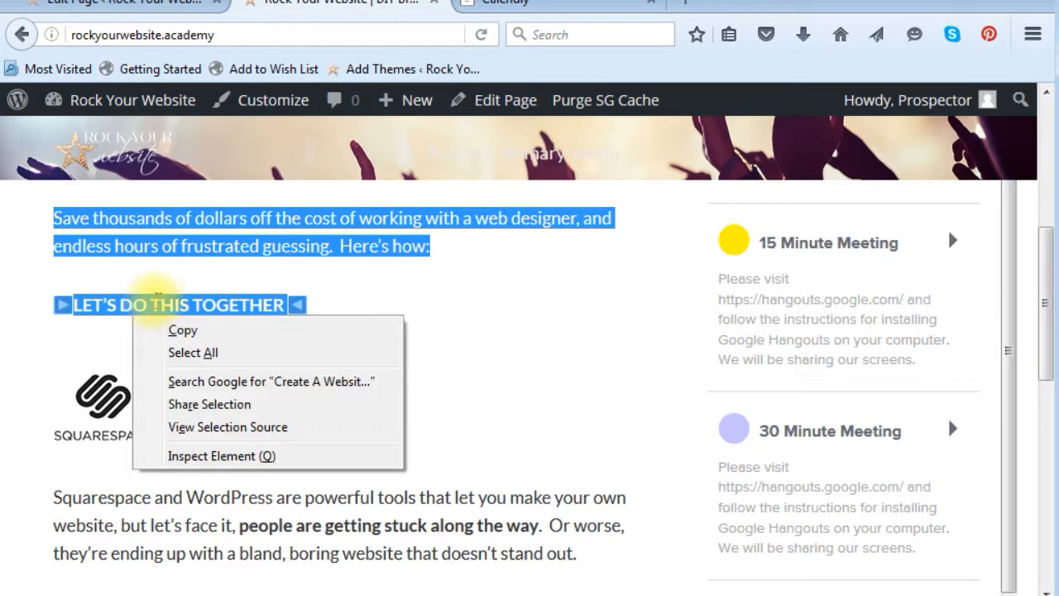
click(236, 425)
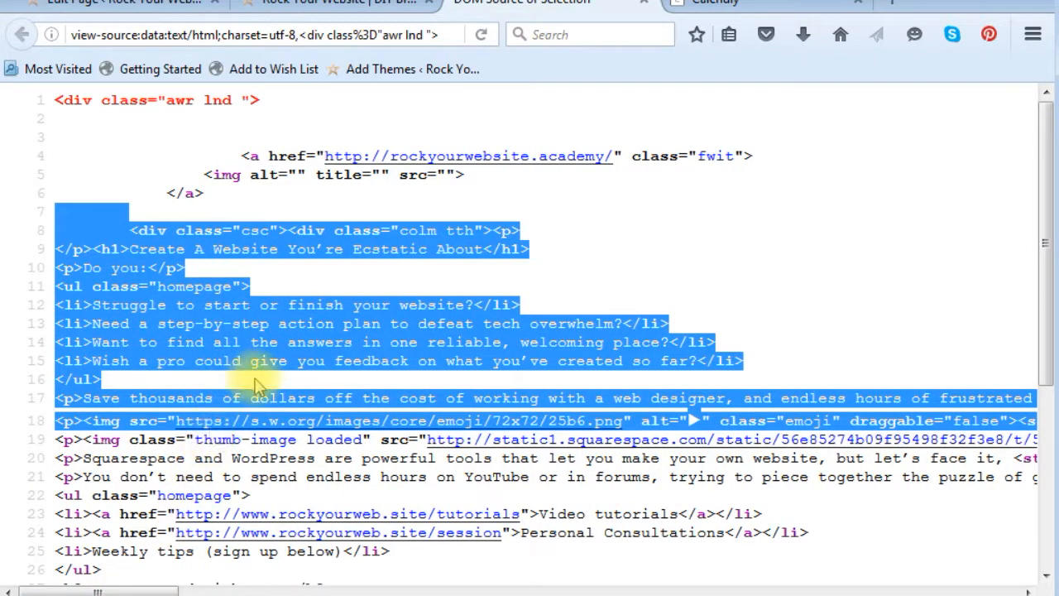
click(259, 397)
drag(633, 422, 183, 422)
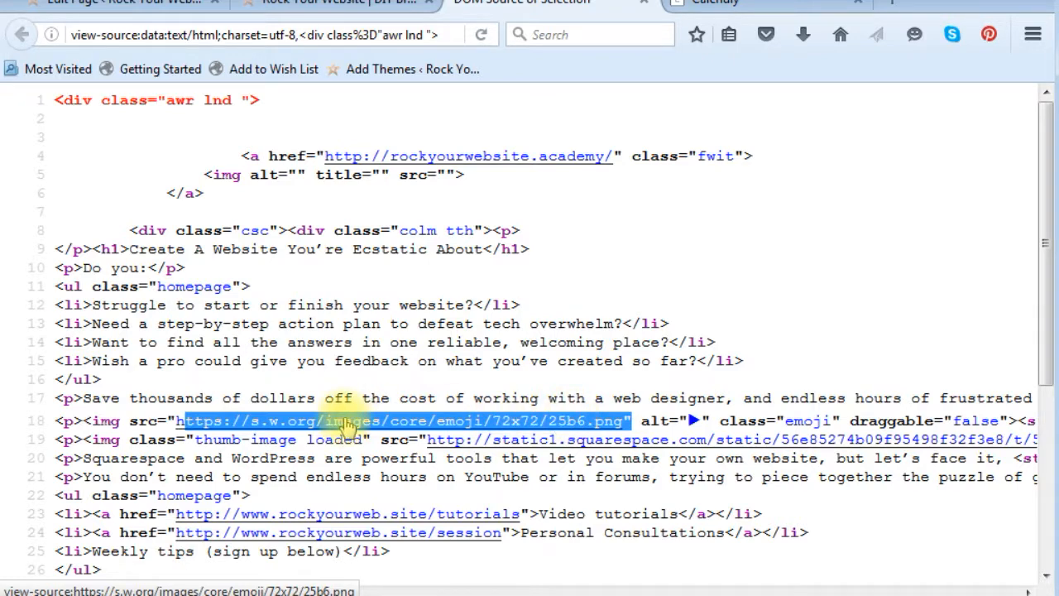
click(373, 11)
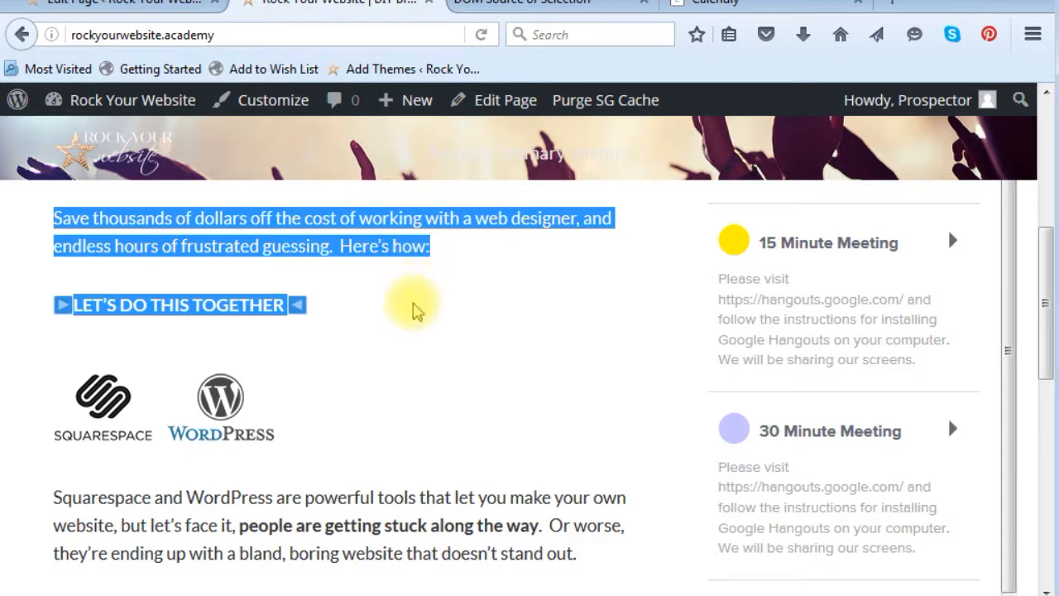
click(414, 306)
Examine the live home page's headings, sign-up section and the arrows around "LET'S DO THIS TOGETHER".
scroll(513, 387, up, 5)
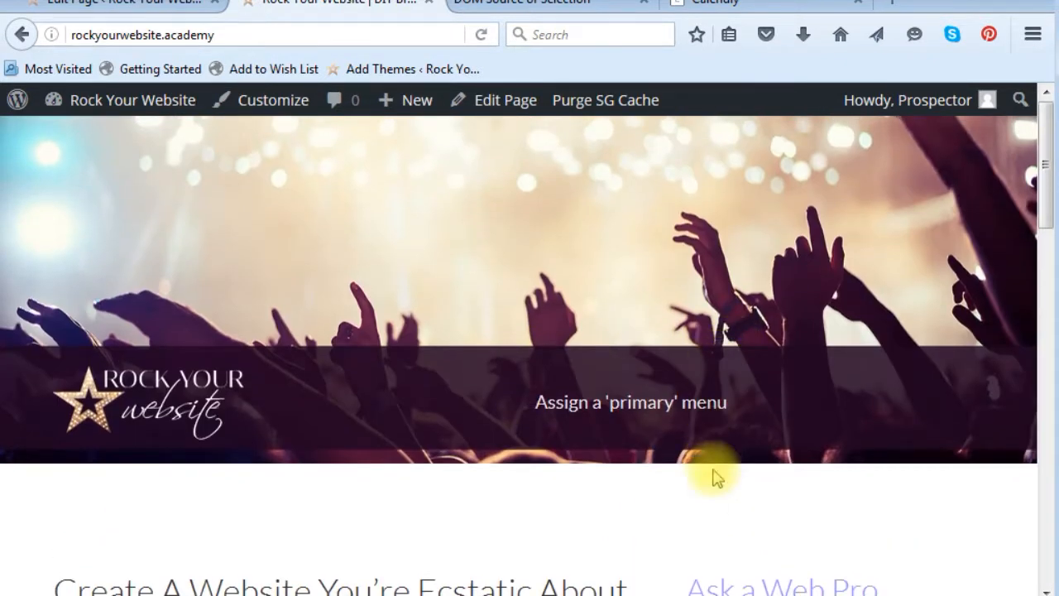
scroll(673, 425, down, 2)
drag(683, 468, 879, 457)
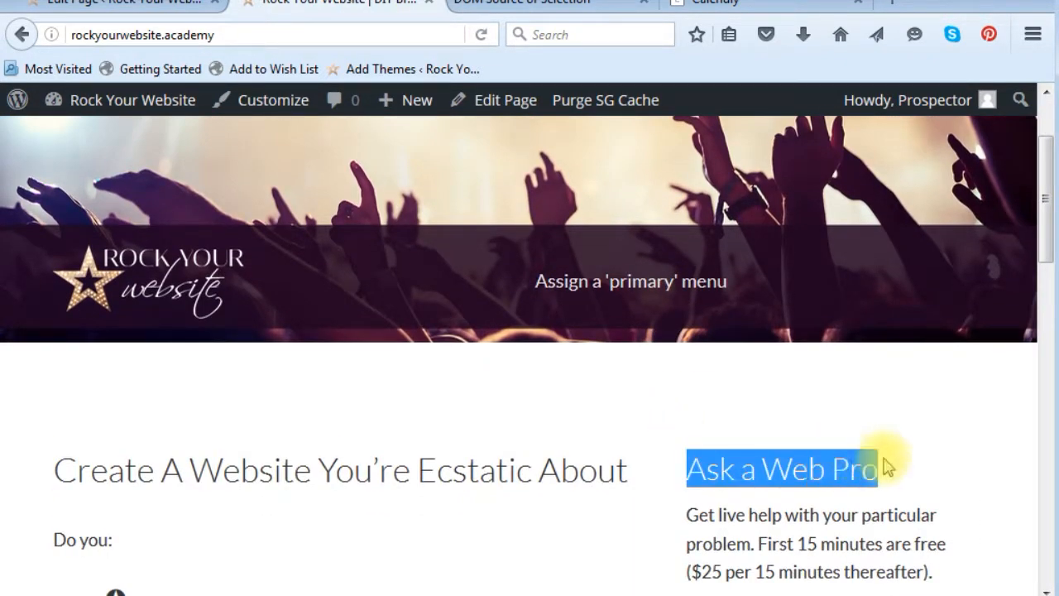
scroll(513, 442, down, 3)
scroll(513, 445, down, 10)
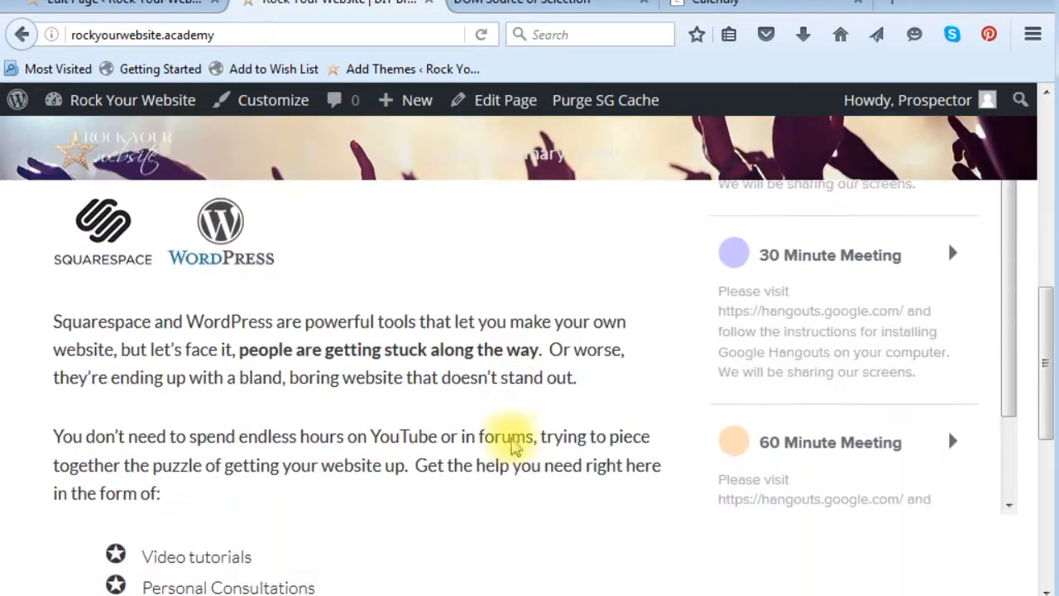
drag(352, 431, 53, 430)
scroll(504, 373, down, 2)
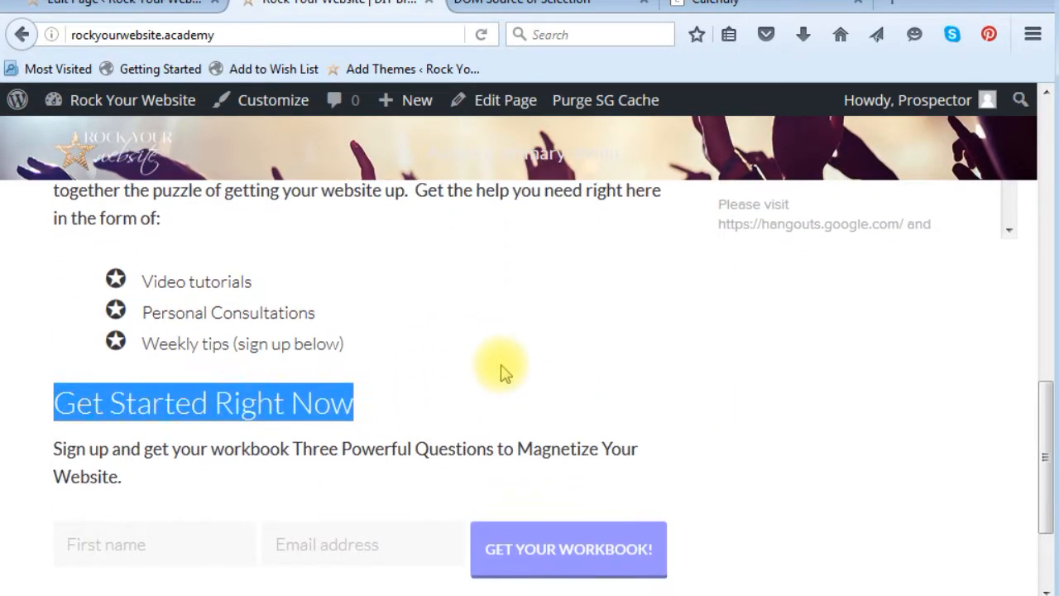
scroll(505, 372, up, 6)
scroll(497, 368, up, 3)
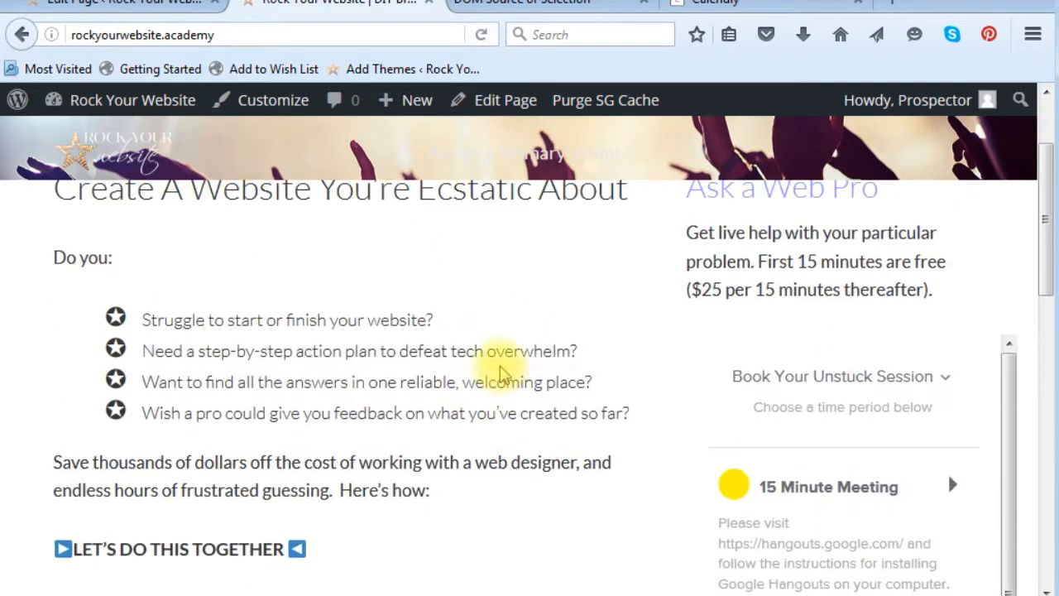
drag(371, 548, 275, 548)
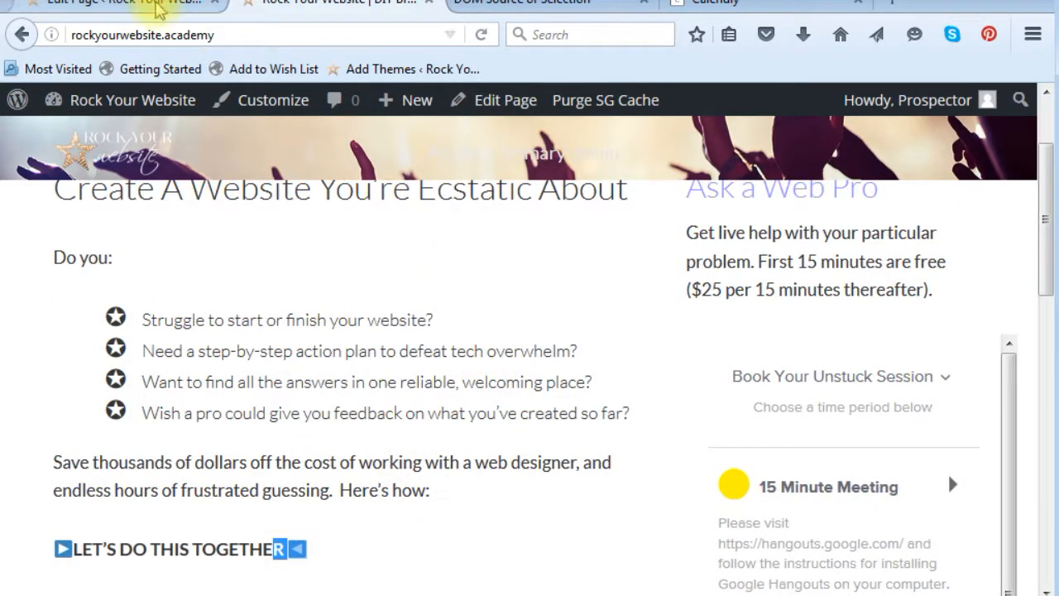
Replace the arrow codes and strong tags around "LET'S DO THIS TOGETHER" with <p class="arrows"> and </p>, copy the class name, and update the page.
click(116, 3)
scroll(501, 291, down, 1)
scroll(499, 290, down, 4)
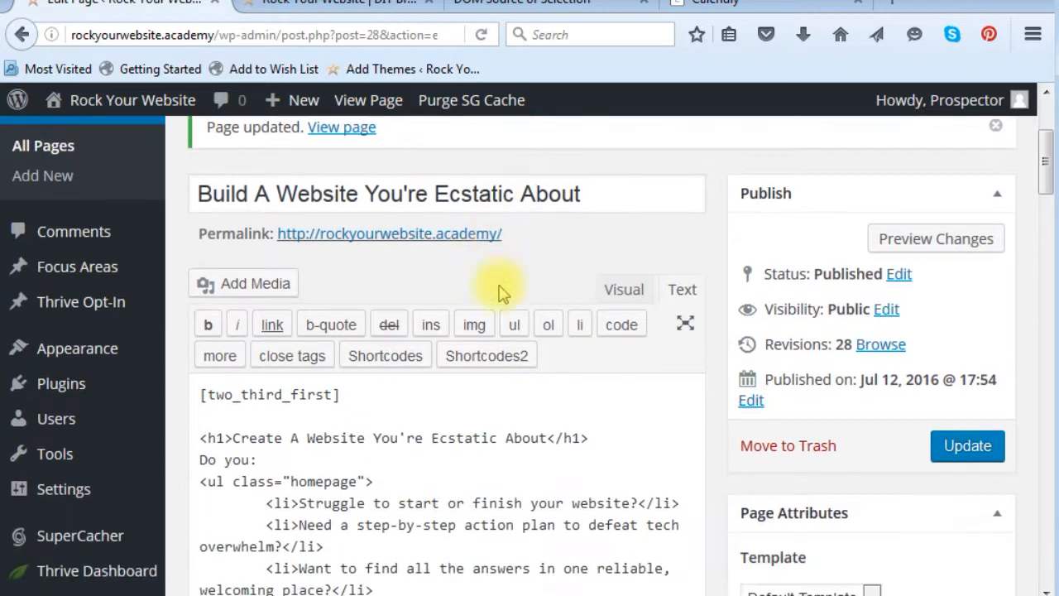
scroll(473, 442, down, 4)
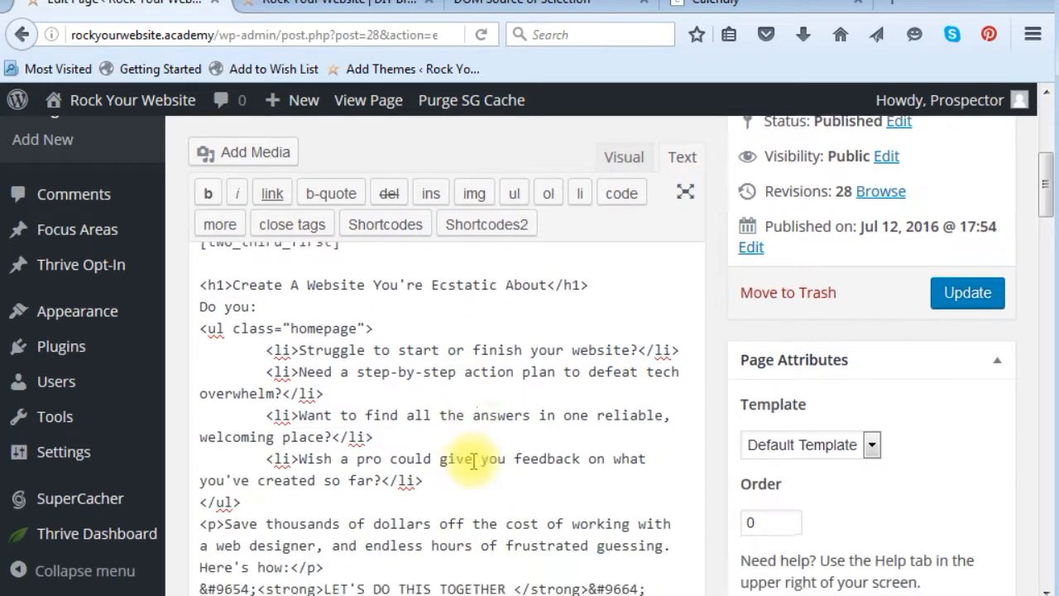
drag(216, 480, 323, 477)
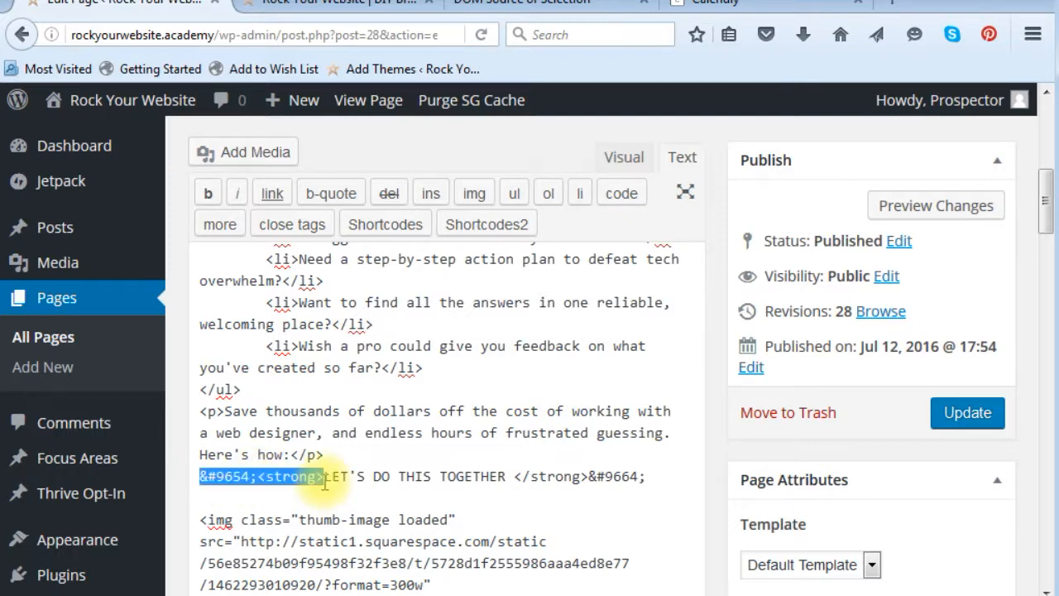
text(<p class="arrows">)
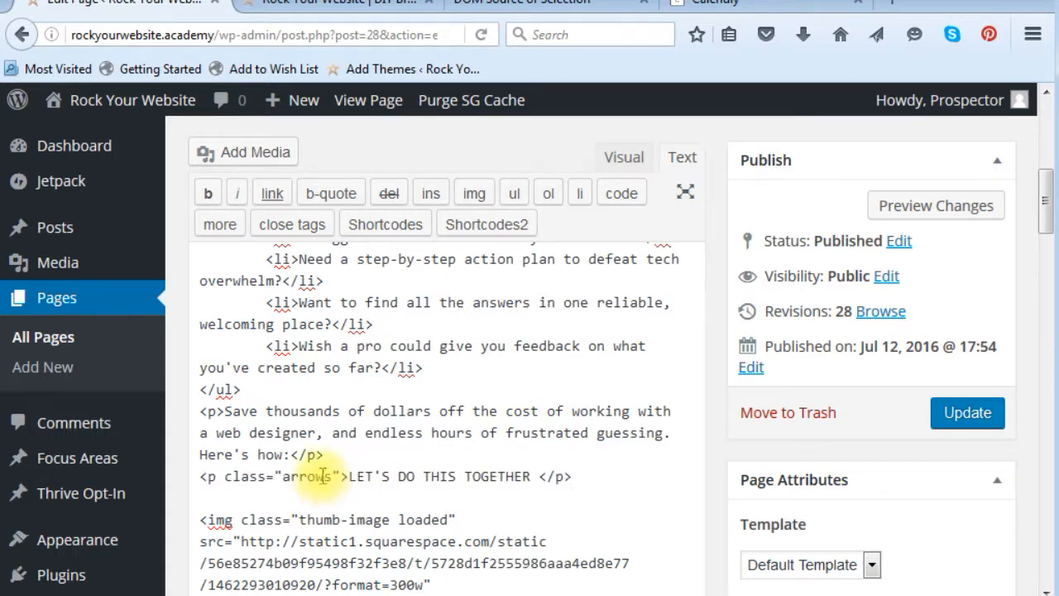
key(ctrl+c)
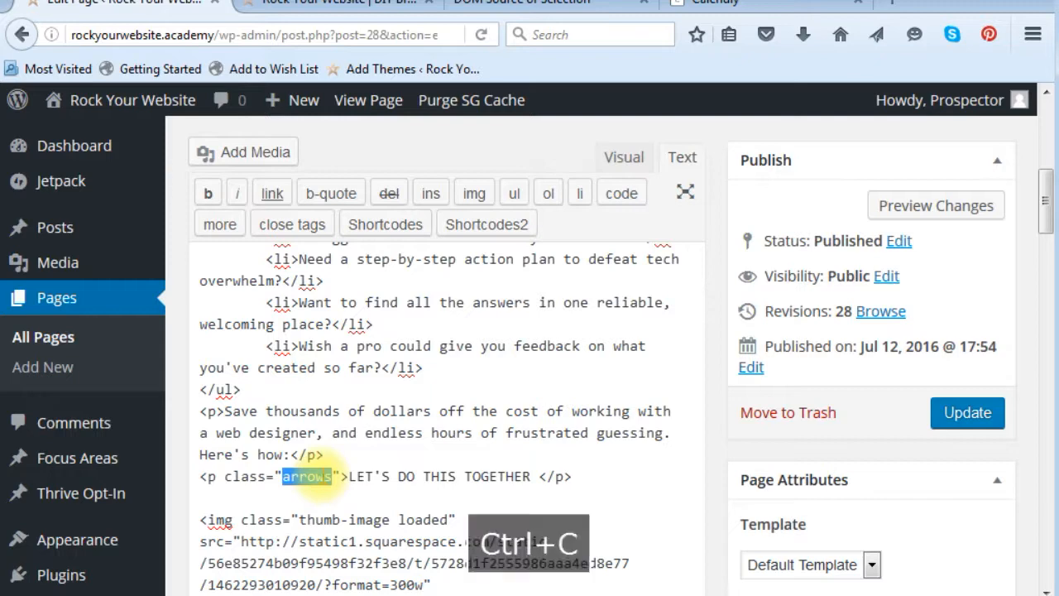
click(968, 415)
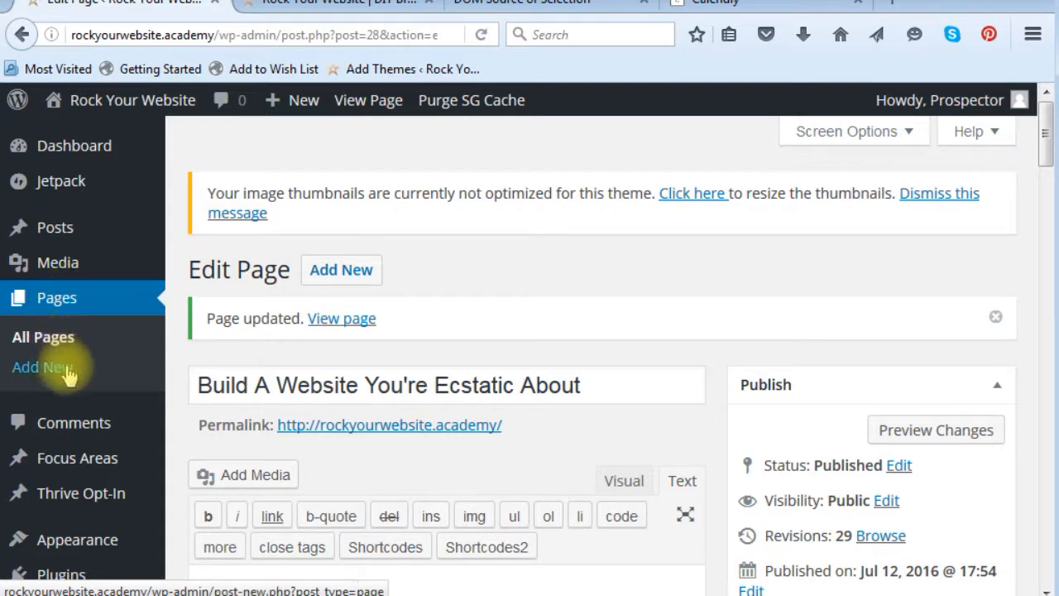
Open the Thrive theme options and go to the Custom CSS field in the Style & Layout Settings.
scroll(93, 352, down, 1)
scroll(93, 356, down, 3)
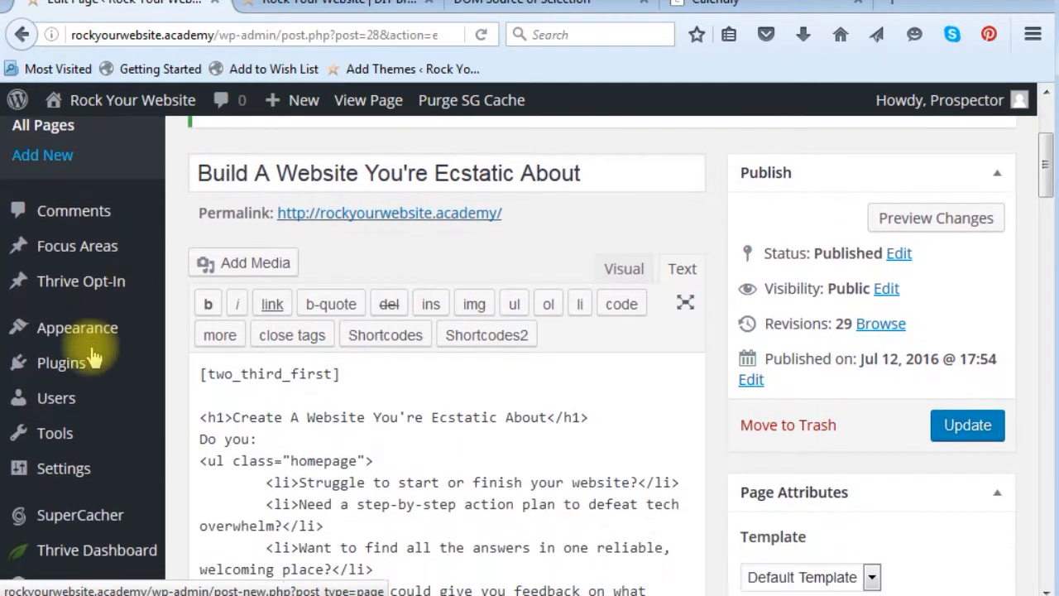
mouse_move(119, 562)
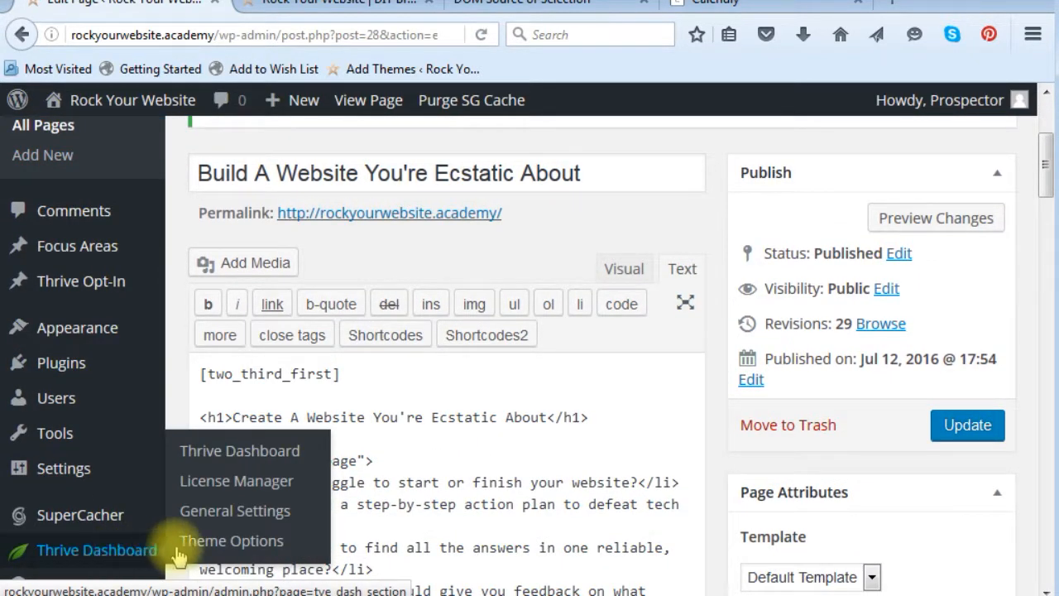
click(211, 545)
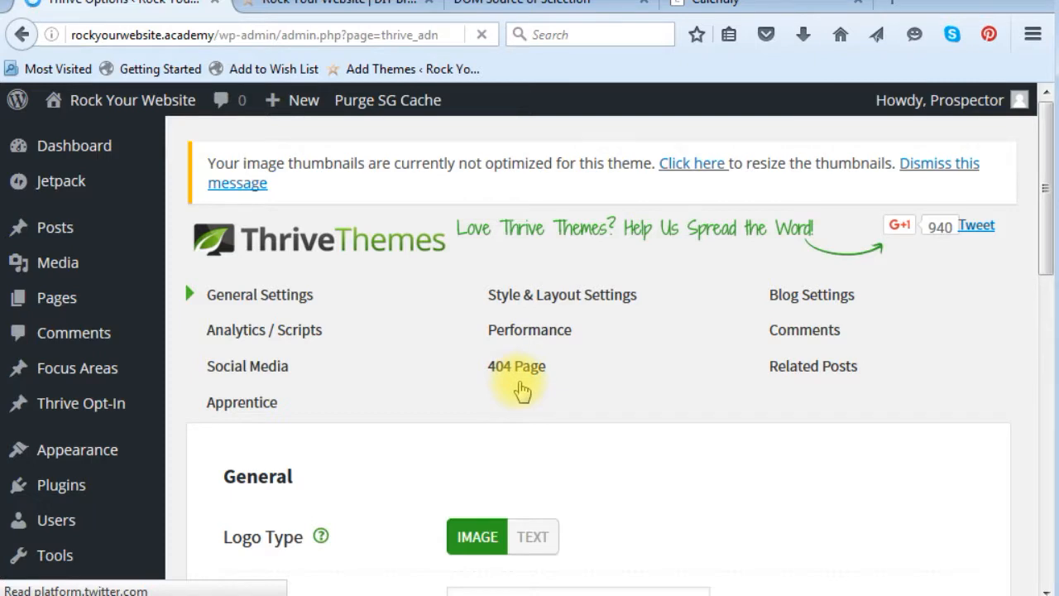
click(536, 314)
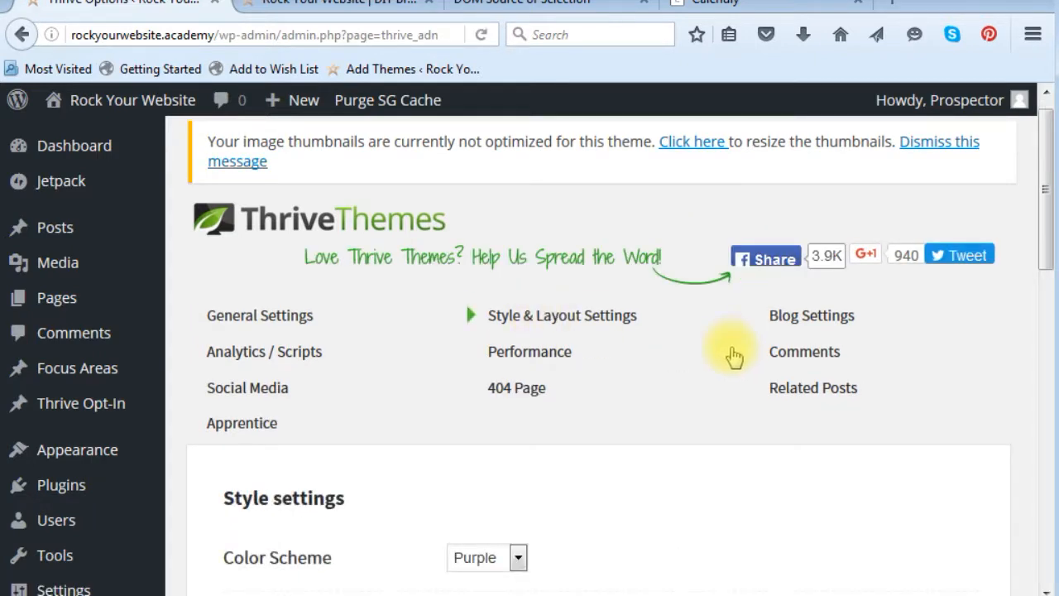
scroll(734, 353, down, 5)
scroll(290, 379, down, 1)
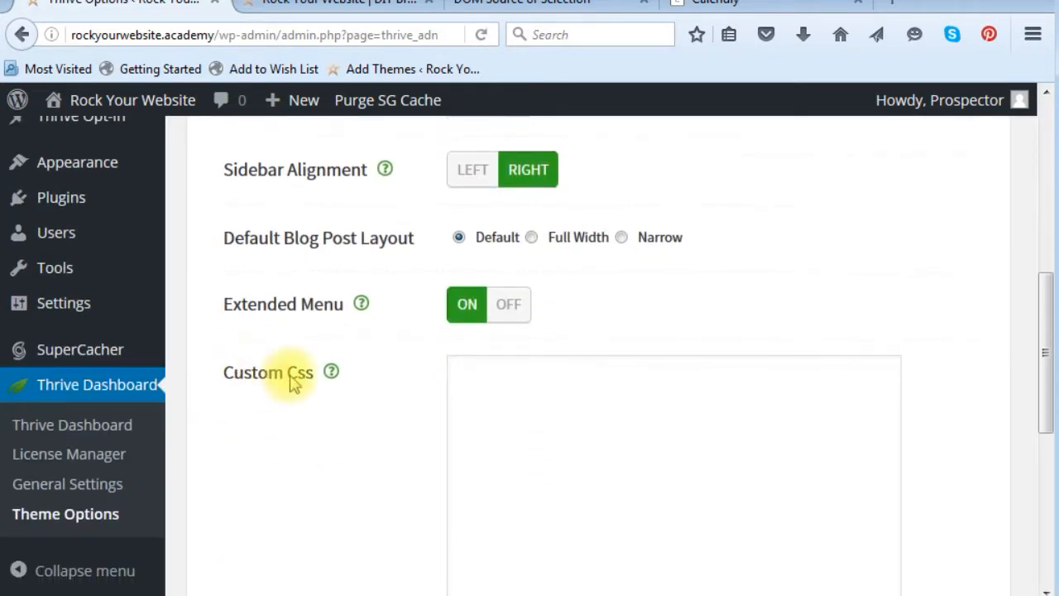
Add a p.arrows:before rule with an empty quoted content value to the Custom CSS.
click(658, 394)
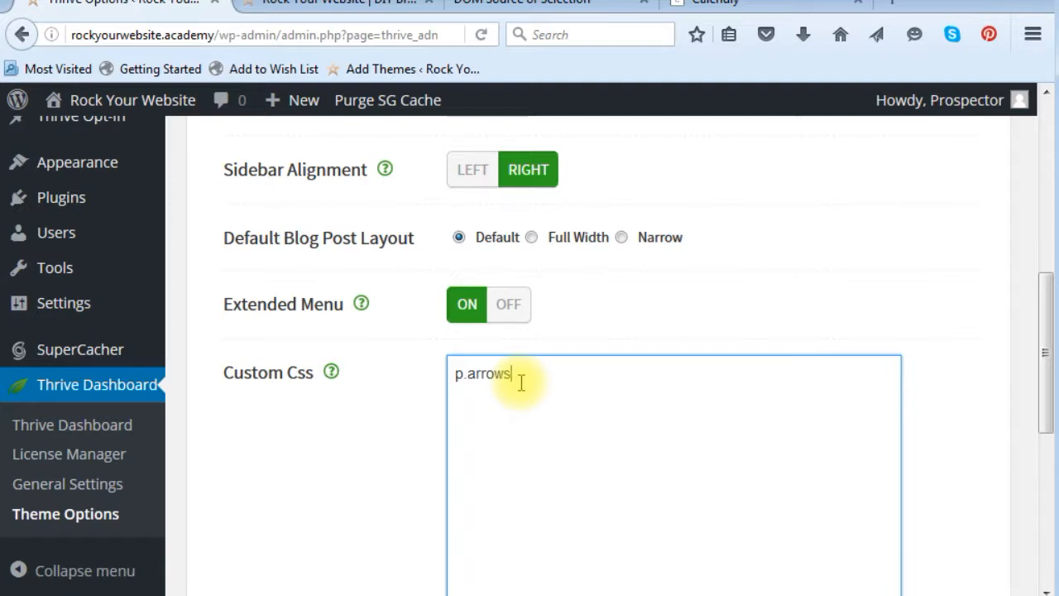
text(:before {})
key(Left)
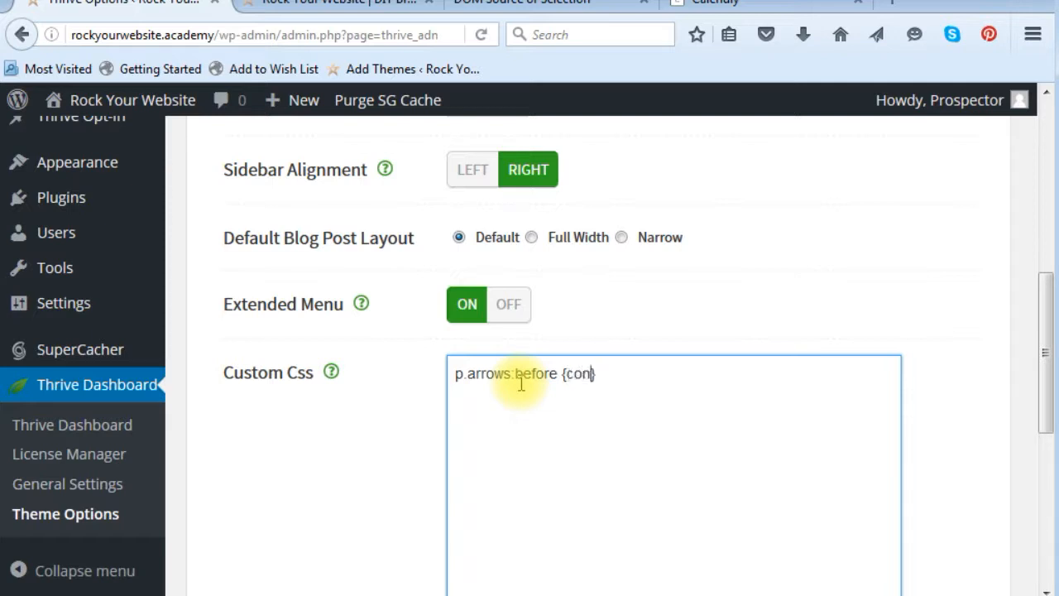
text(content: ")
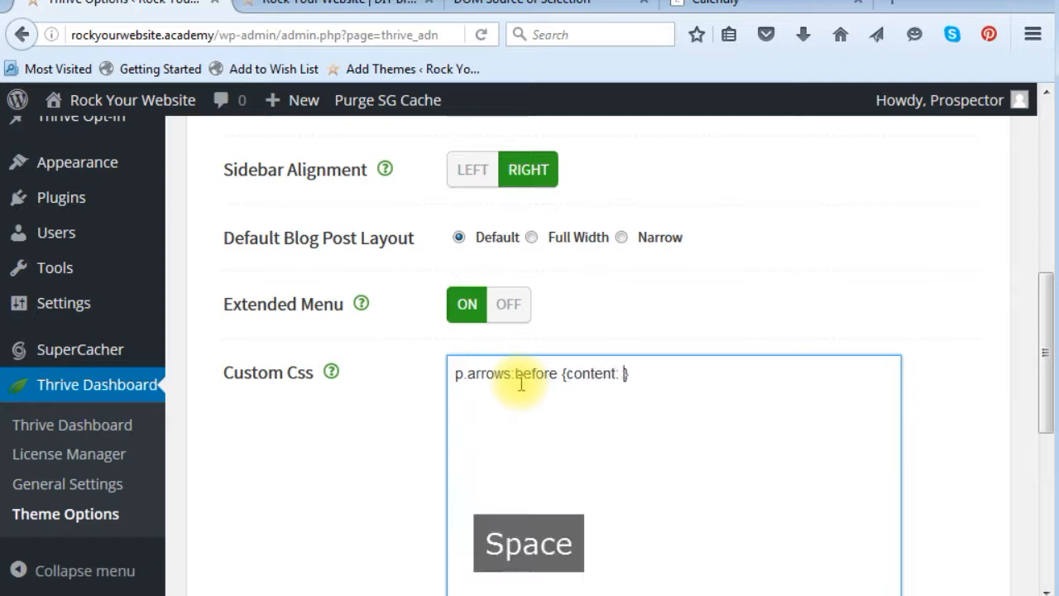
text(";)
key(Left)
key(Left)
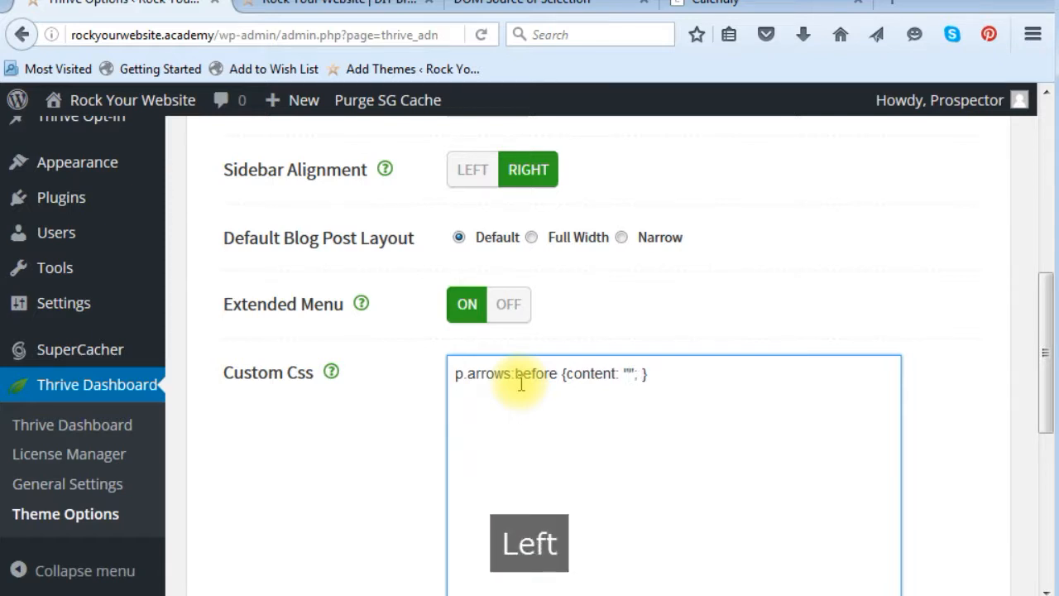
Copy the ▶ symbol from unicode-table.com and paste it as the p.arrows:before content value.
right_click(73, 277)
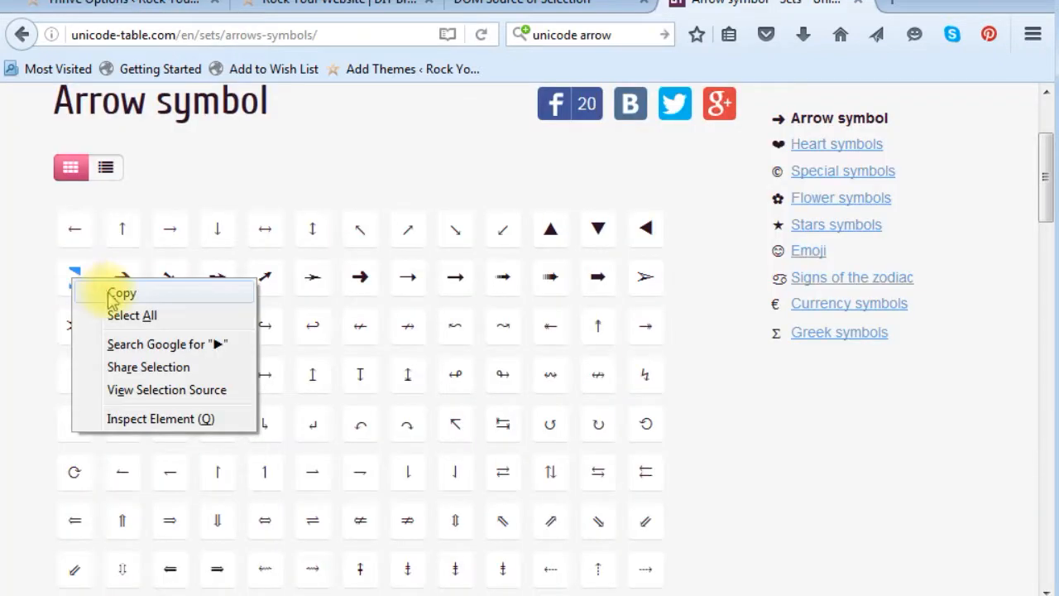
click(100, 293)
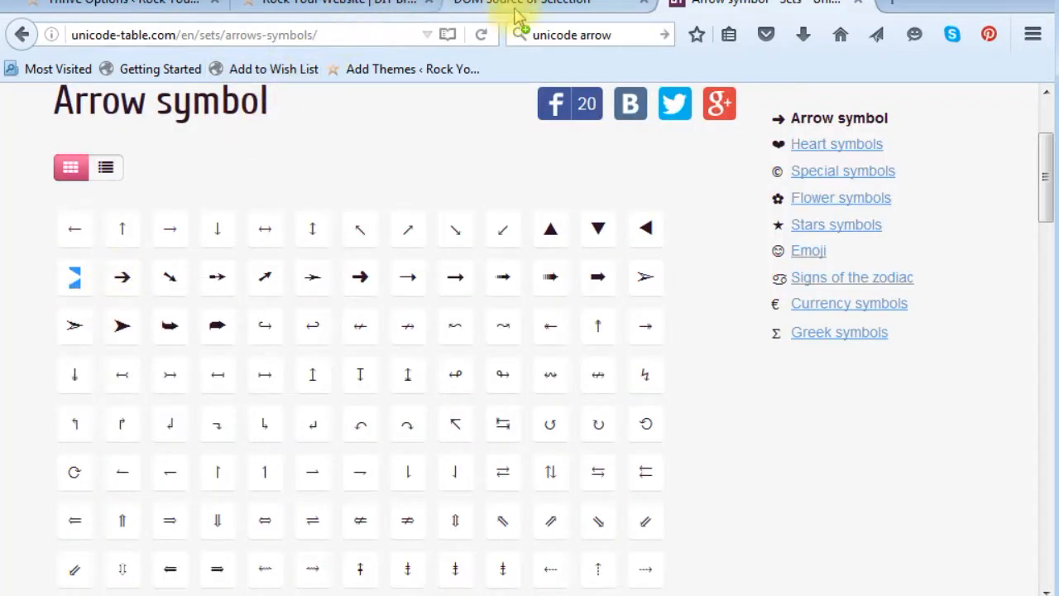
click(202, 10)
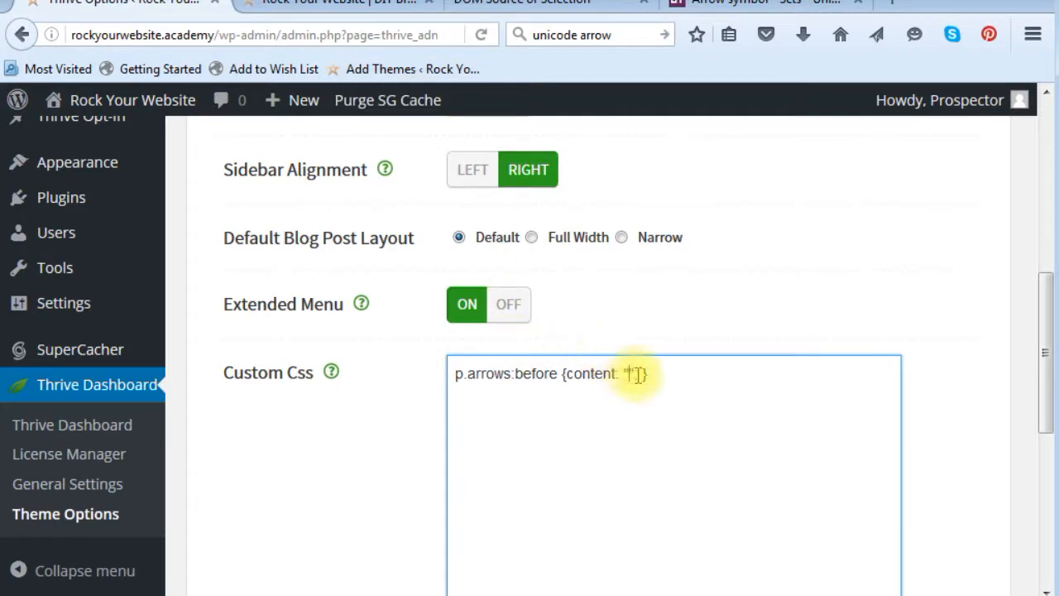
right_click(629, 374)
click(689, 464)
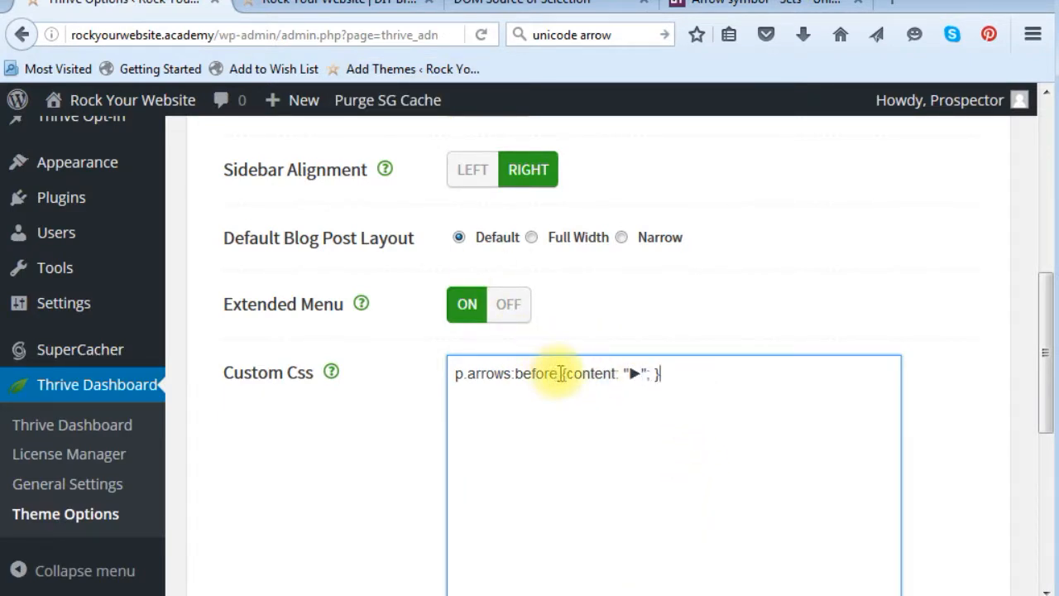
Copy the p.arrows:before selector onto a new line and change it to p.arrows:after with a declaration block.
drag(560, 374, 453, 379)
key(ctrl+c)
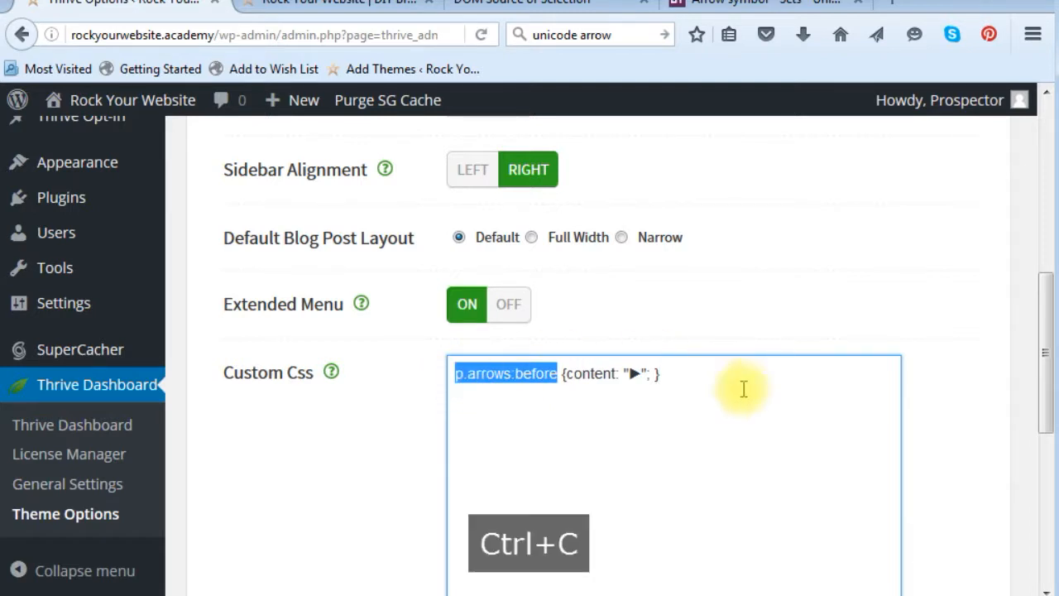
click(683, 373)
key(Return)
key(ctrl+v)
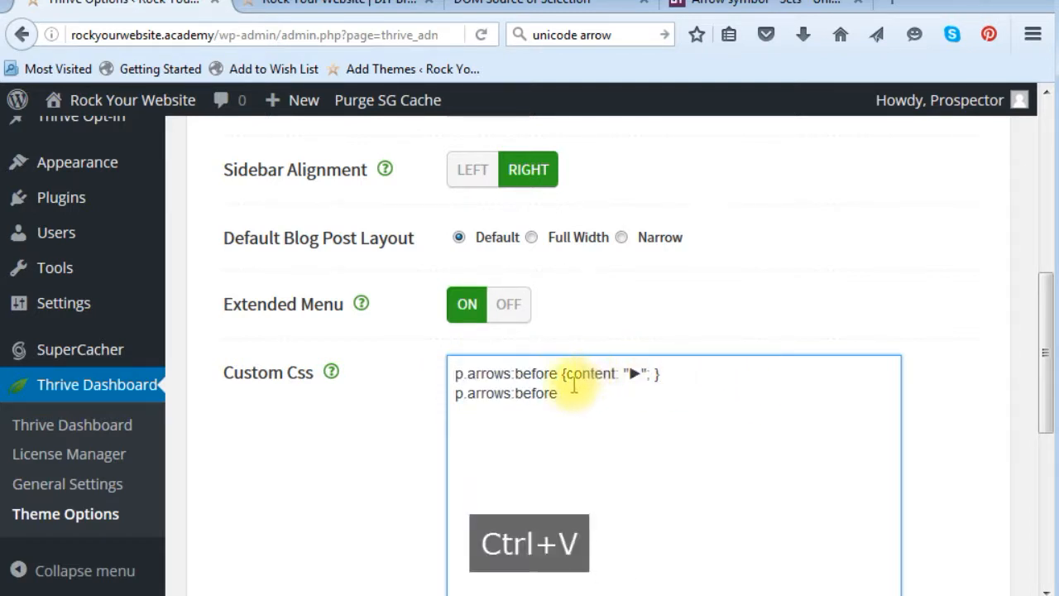
double_click(539, 395)
text(after {)
Copy the ◀ symbol from unicode-table.com and set it as the p.arrows:after rule's content value.
click(754, 5)
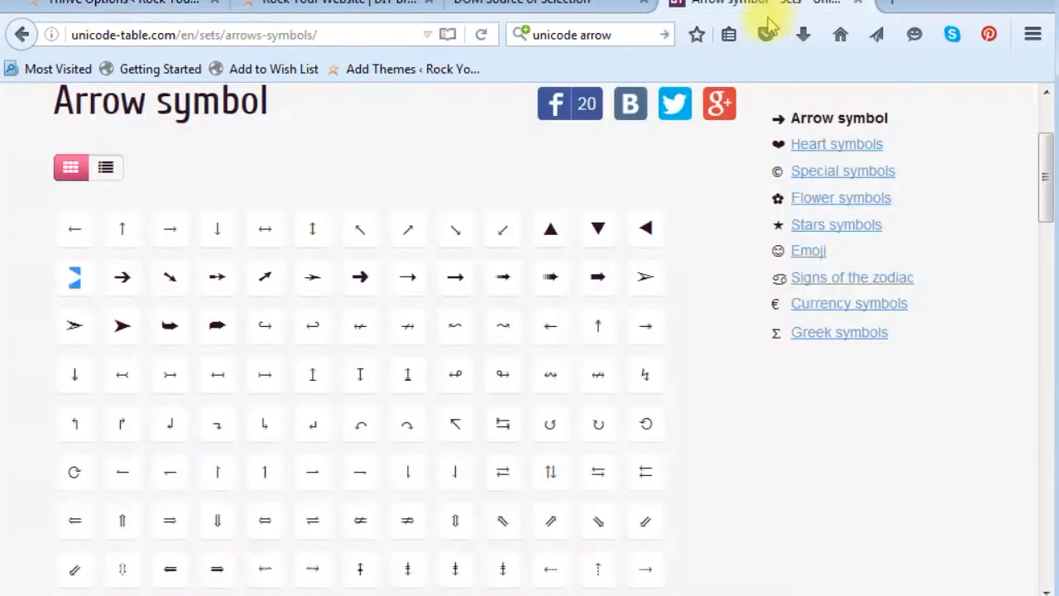
key(ctrl+c)
click(124, 5)
text(content: "";)
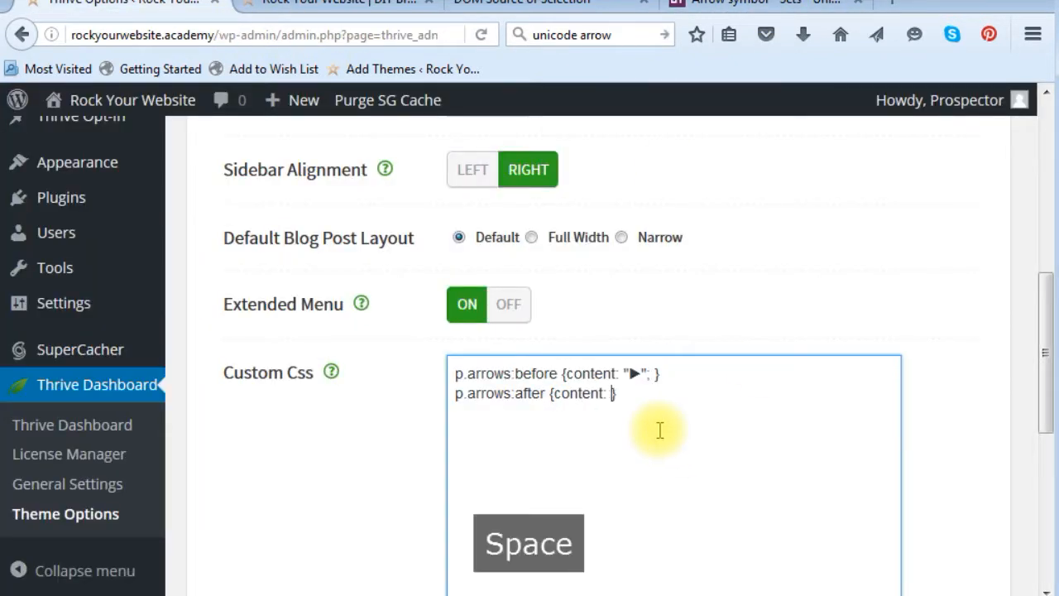
key(Left)
key(Left)
key(ctrl+v)
click(674, 403)
Add a p.arrow rule with font-weight: bold; on a new line of the Custom CSS and save all theme changes.
key(Return)
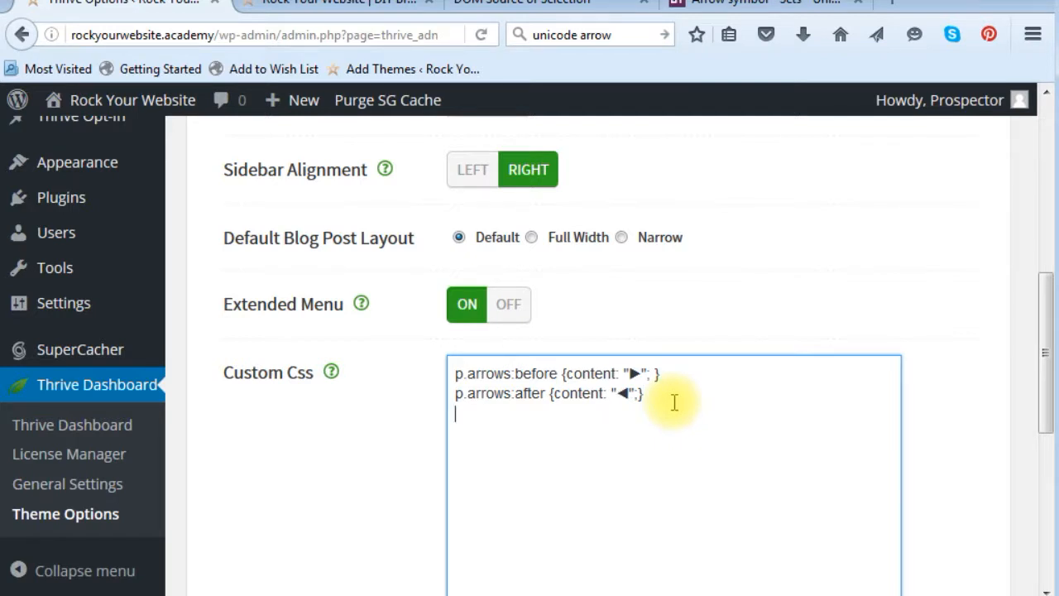
text(p.arrow {})
key(Left)
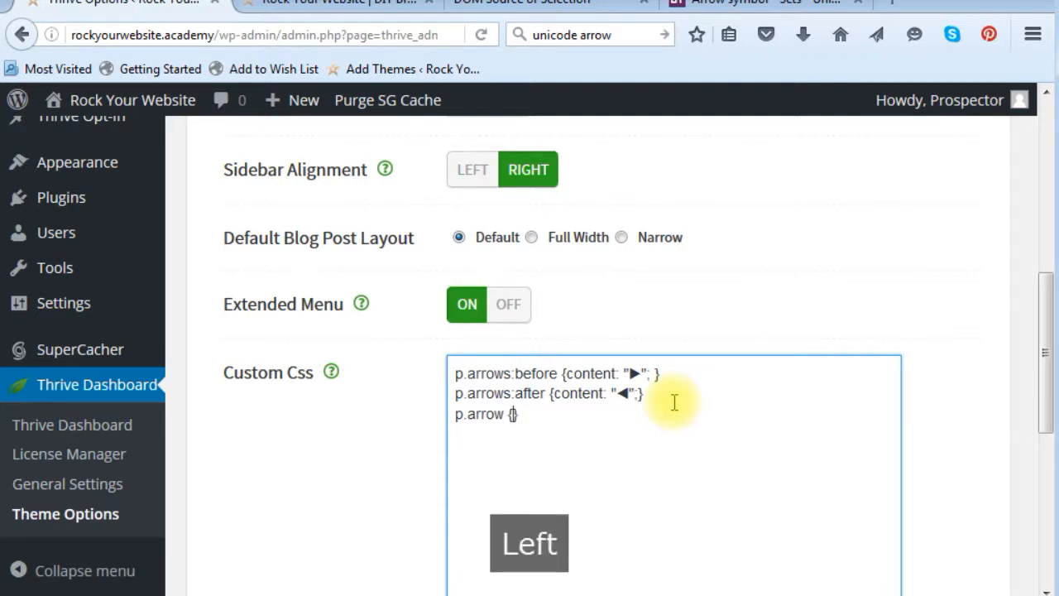
text(font-weight: bold;)
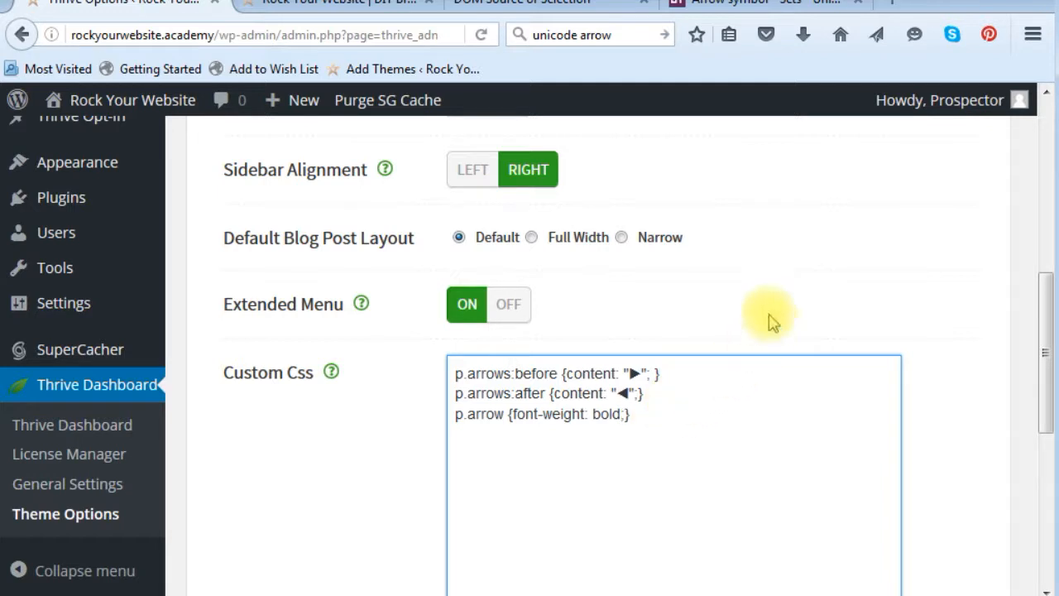
scroll(770, 314, down, 4)
scroll(814, 364, down, 5)
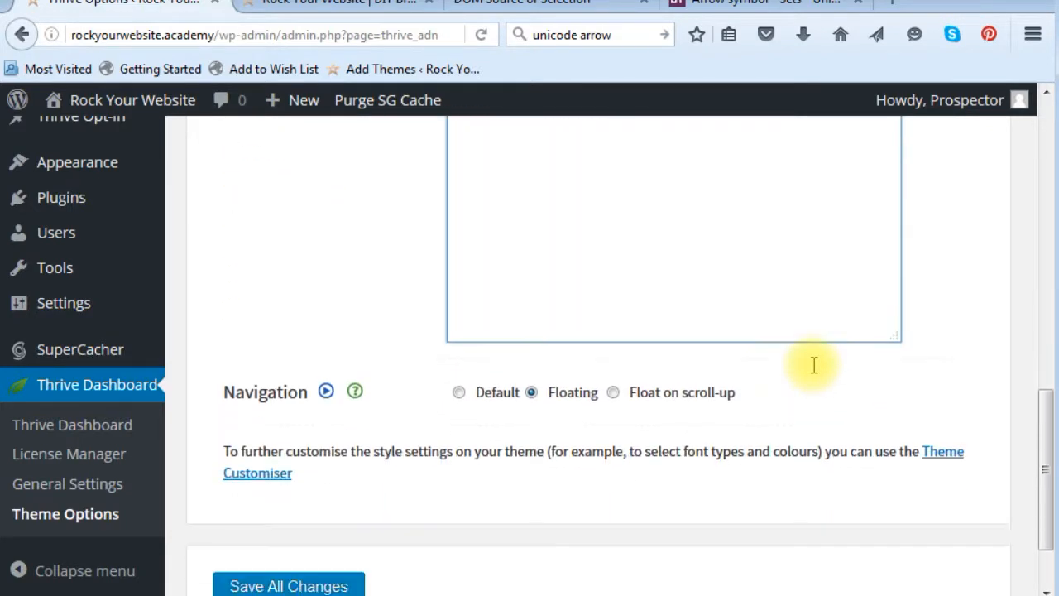
click(307, 490)
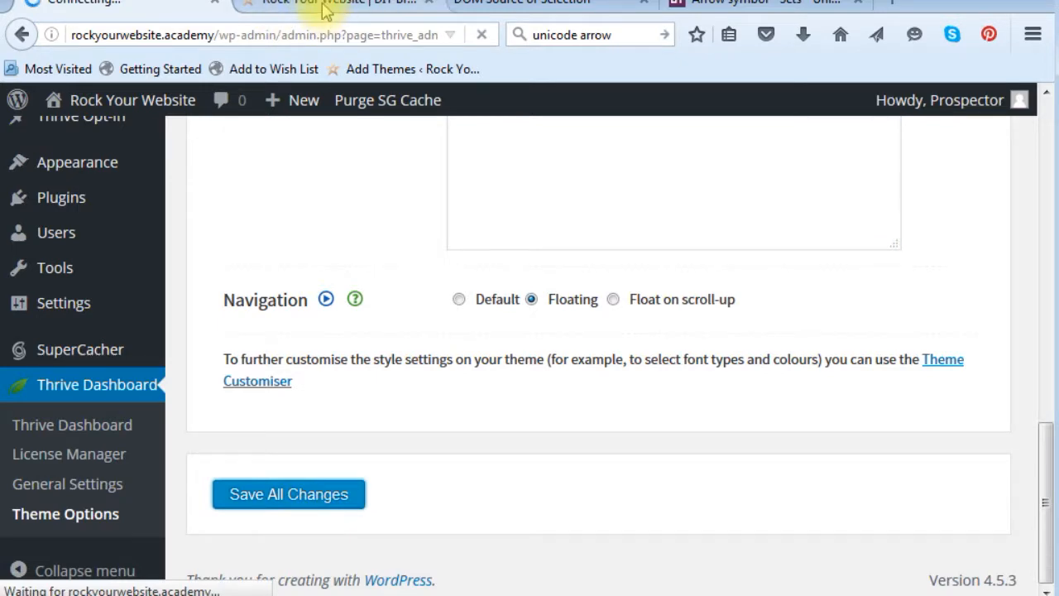
Reload the live home page and check how the arrow text line is styled.
click(327, 7)
click(479, 37)
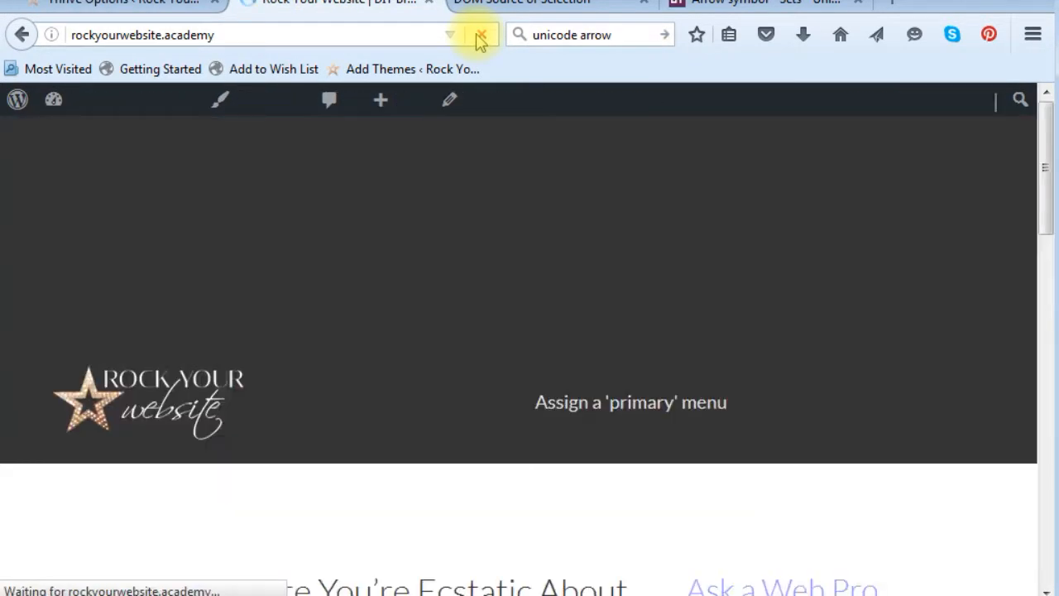
scroll(454, 351, down, 8)
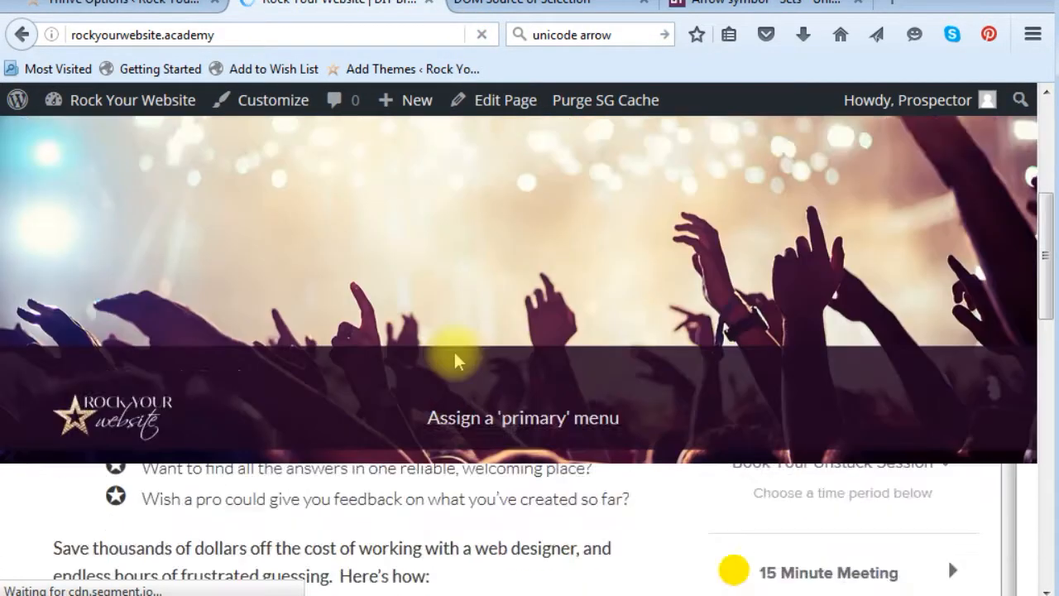
scroll(454, 353, down, 1)
drag(267, 243, 54, 249)
click(51, 242)
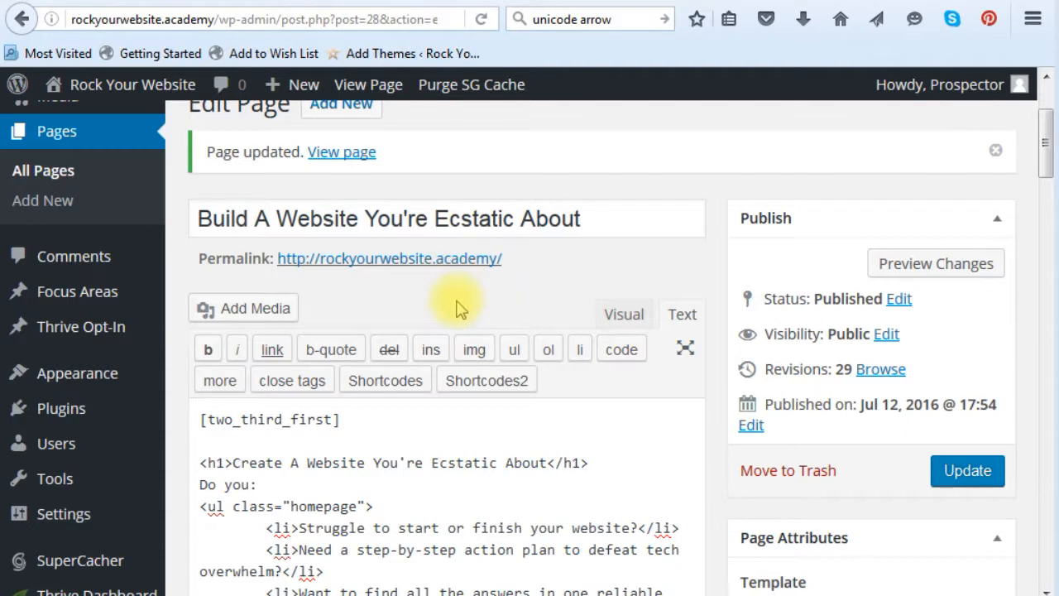
Open the home page's Custom Code options in the page editor and go to the arrow rules in its Custom CSS.
mouse_move(89, 519)
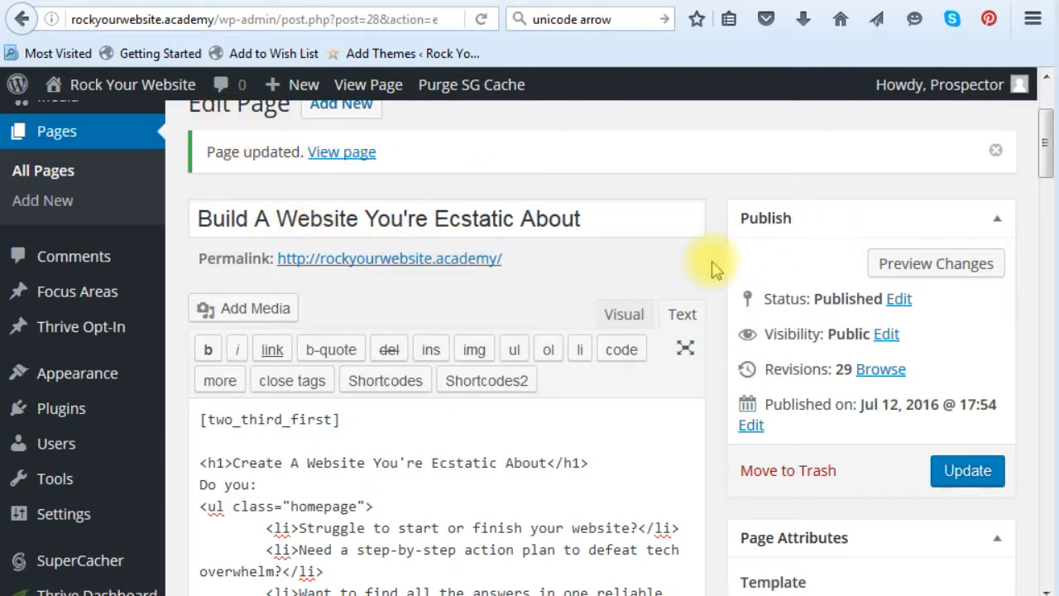
drag(1044, 144, 1046, 465)
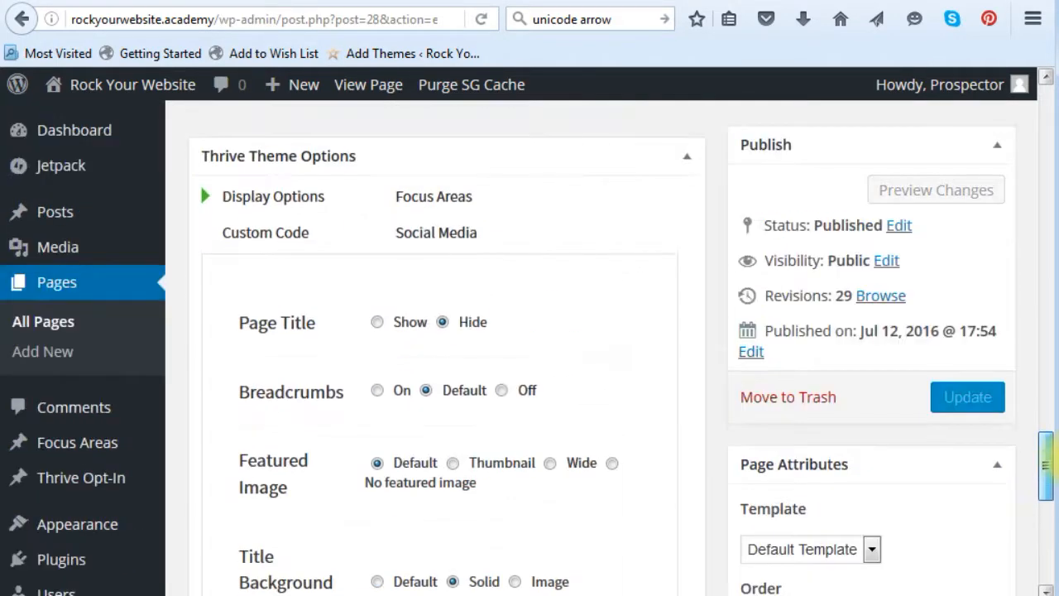
click(275, 231)
scroll(532, 378, down, 5)
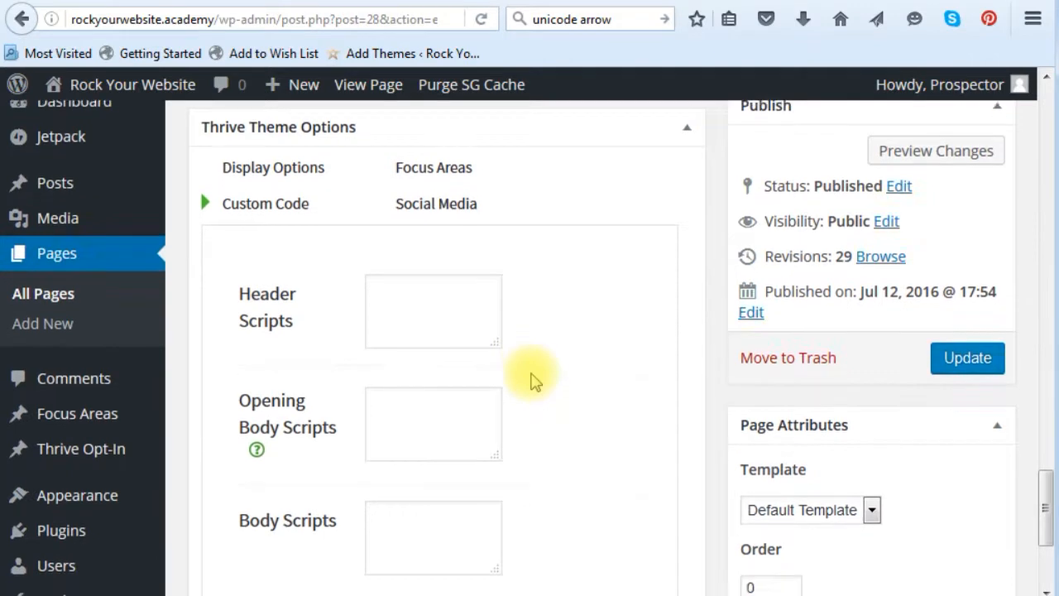
drag(496, 453, 609, 579)
scroll(612, 463, down, 3)
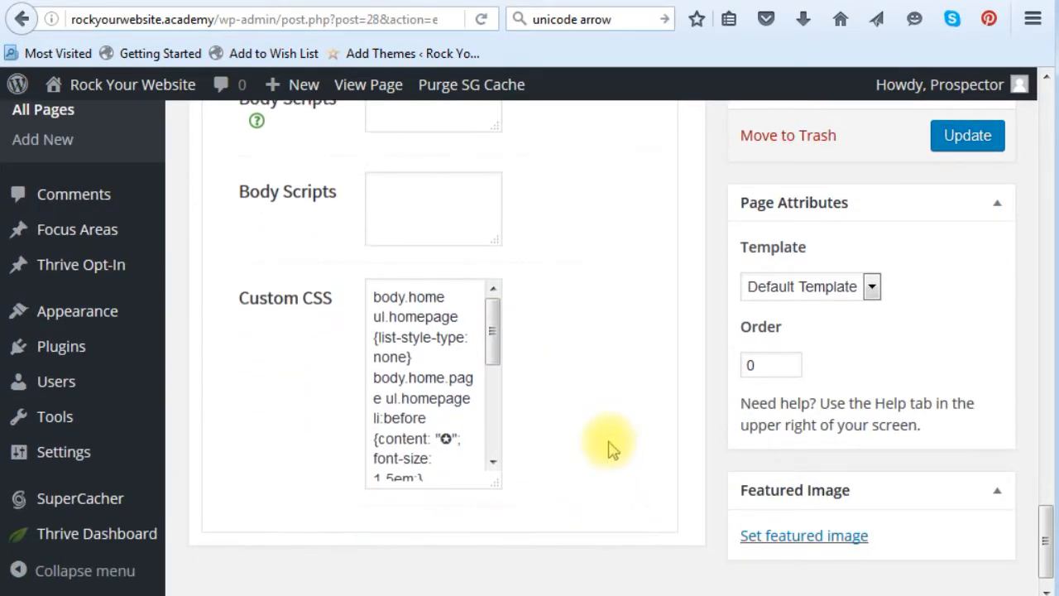
drag(501, 310, 503, 394)
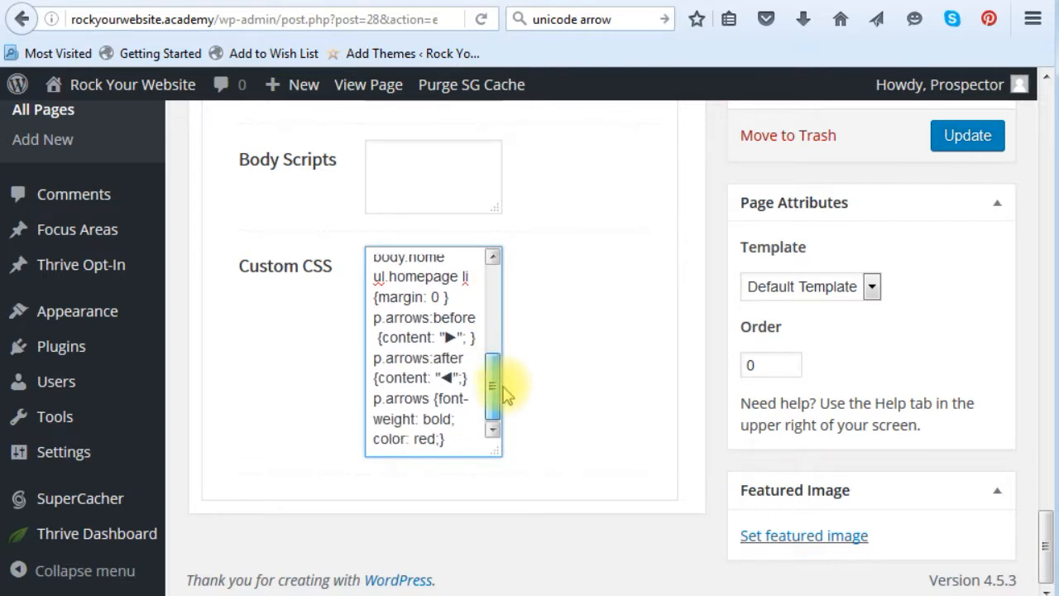
Add a space after ▶ in p.arrows:before, replace the red color in p.arrows with text-align: center; and update the page.
click(458, 337)
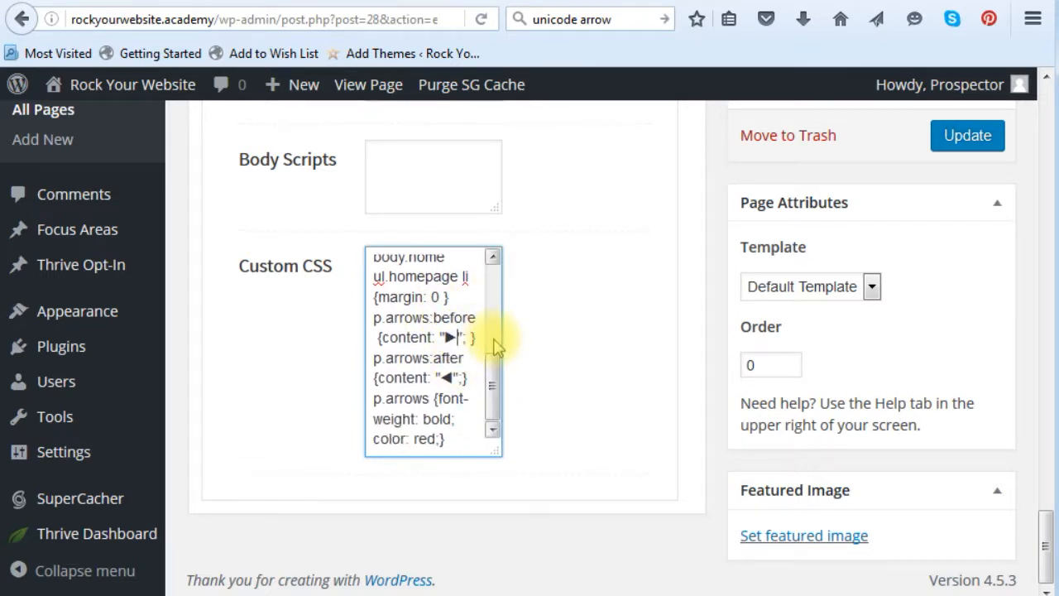
key(Delete)
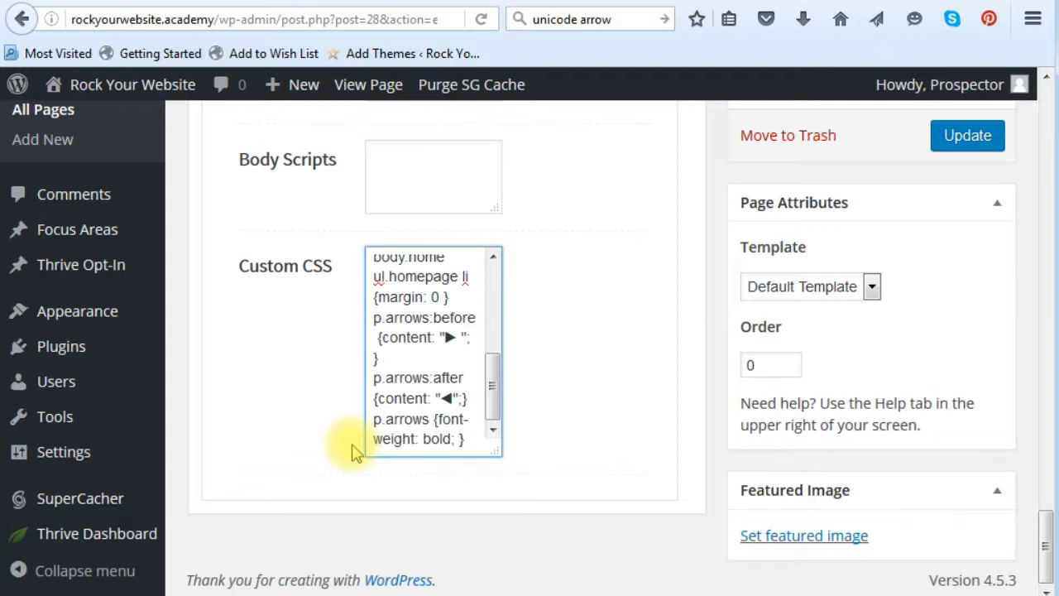
text(text-a)
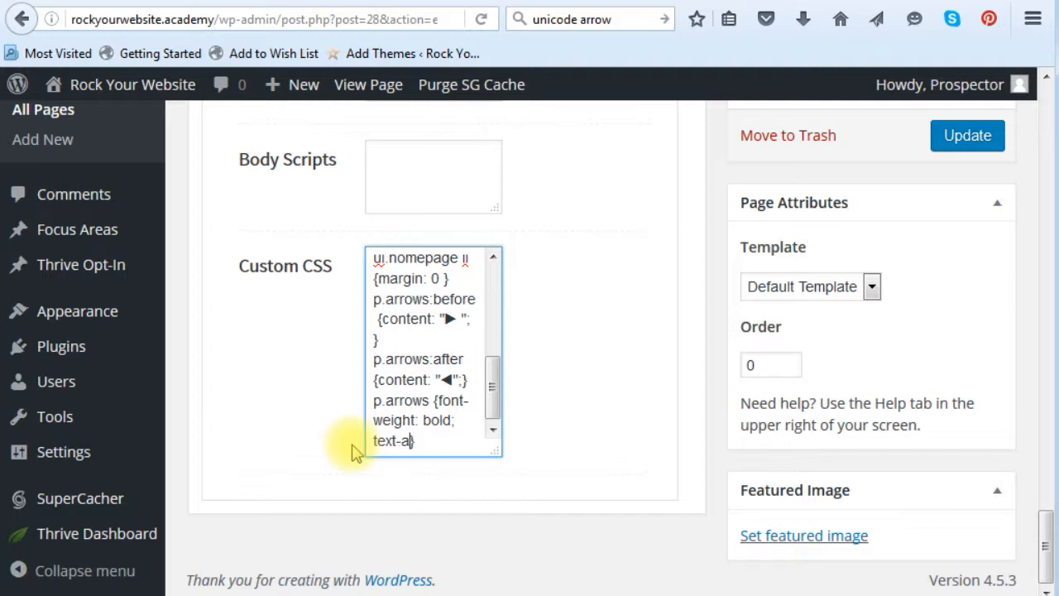
text(lign: center)
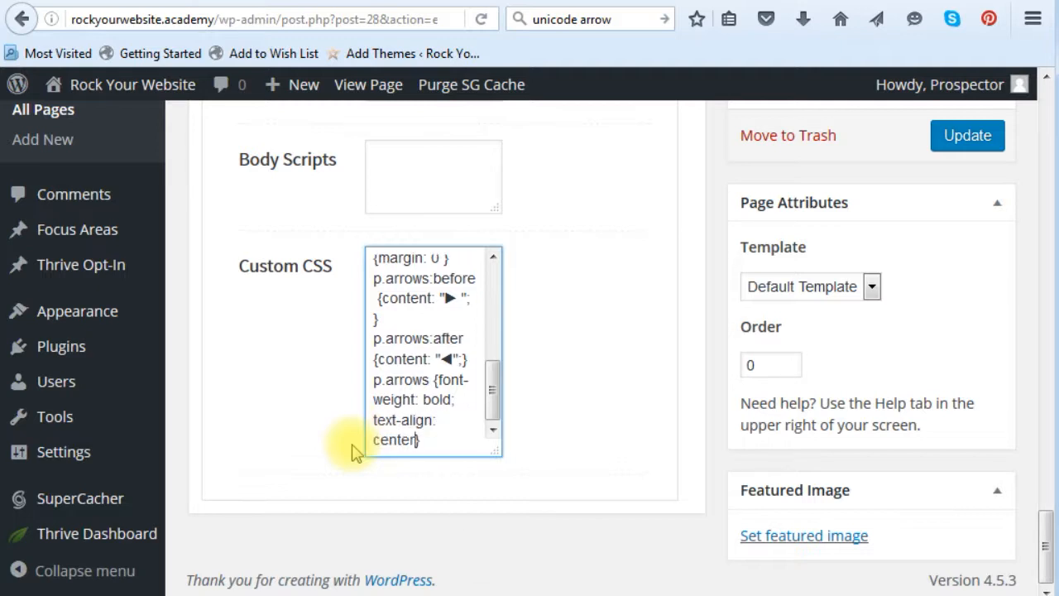
text(;)
click(984, 136)
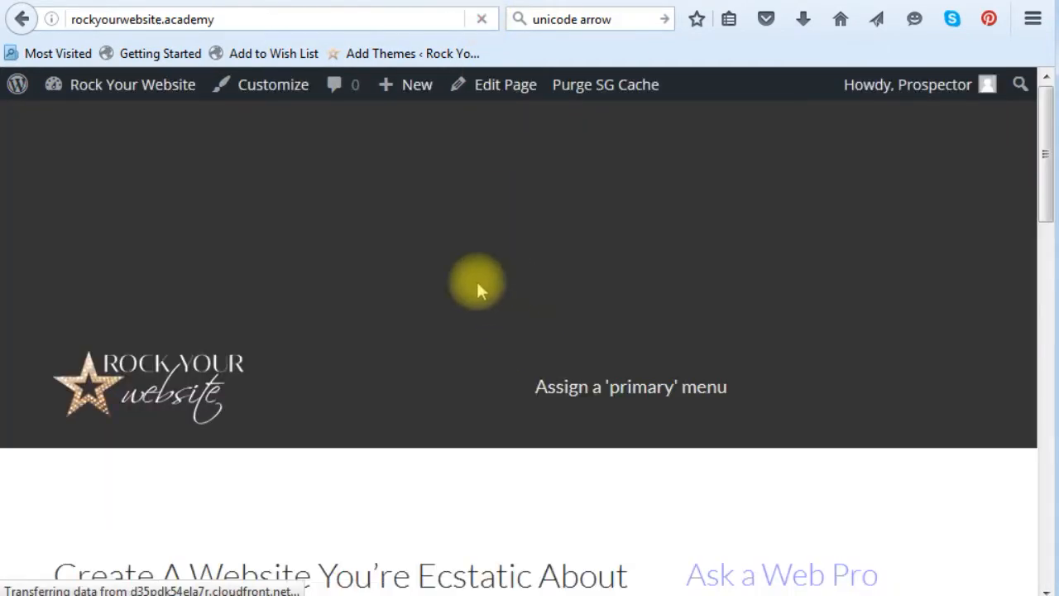
Examine the live home page's arrow line, logo image, bullet lists and Ask a Web Pro heading.
scroll(381, 280, down, 1)
scroll(380, 280, down, 5)
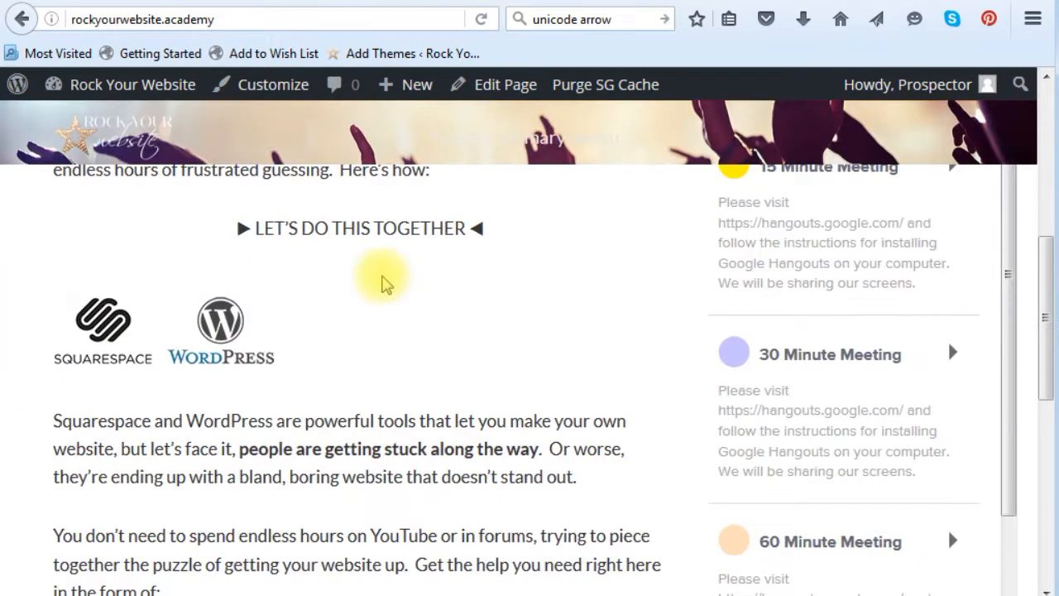
scroll(447, 248, down, 1)
drag(513, 203, 230, 199)
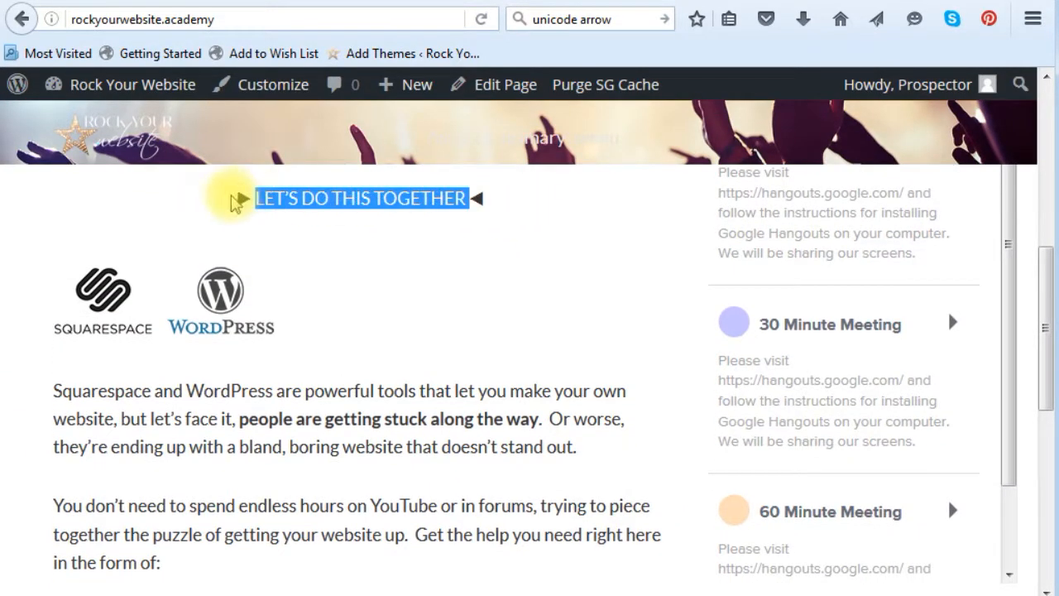
scroll(479, 397, down, 3)
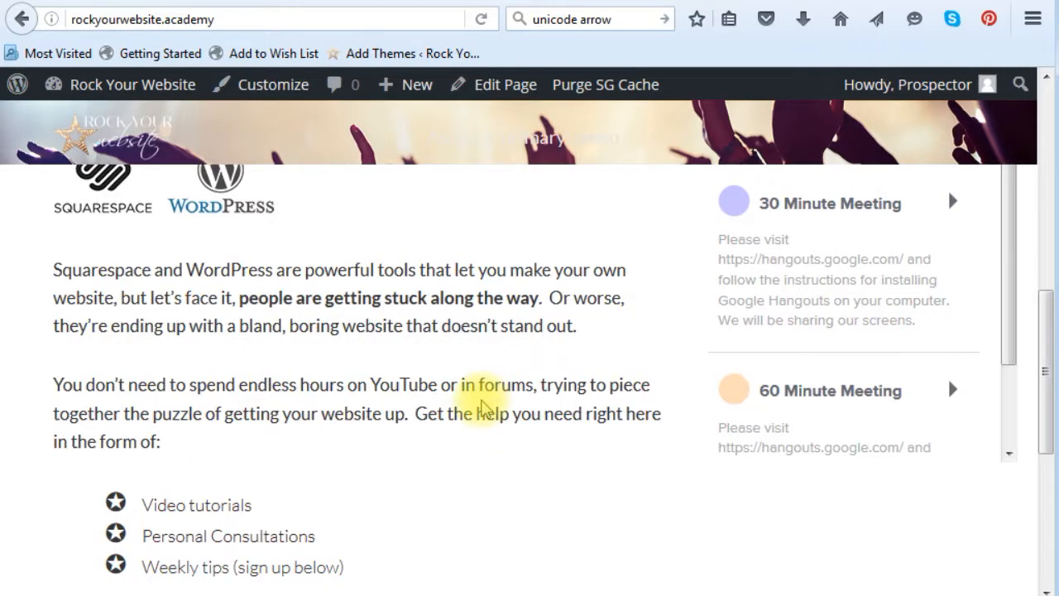
scroll(484, 407, up, 5)
scroll(484, 408, up, 6)
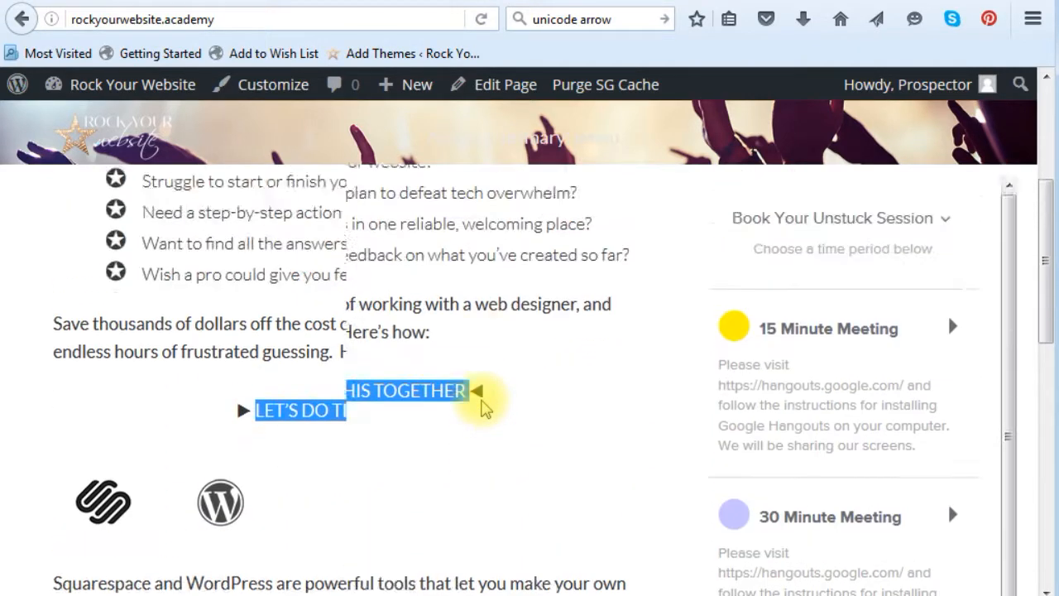
scroll(482, 404, down, 8)
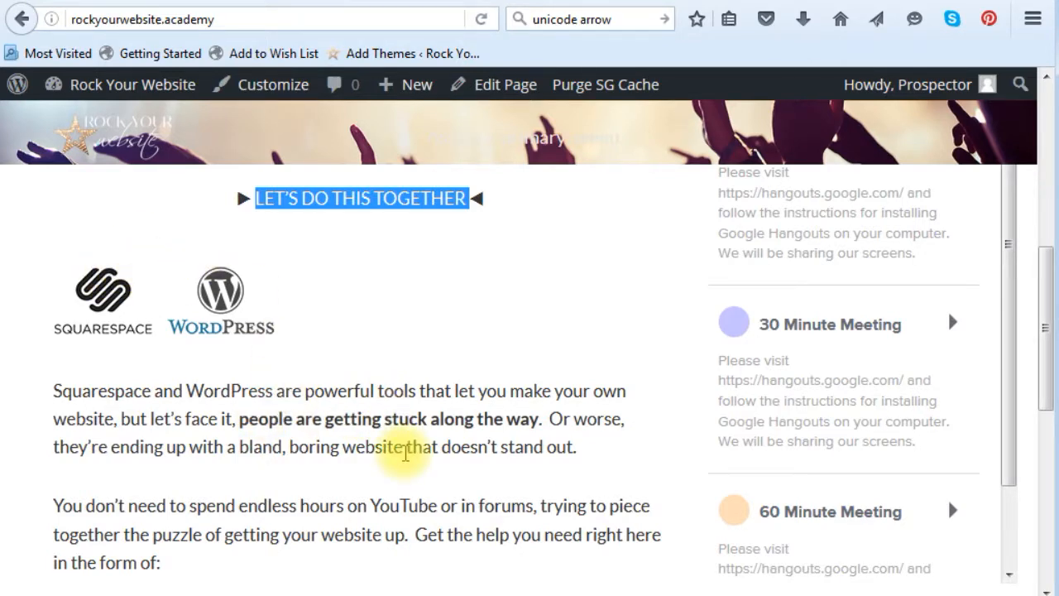
scroll(551, 387, up, 1)
scroll(552, 387, up, 10)
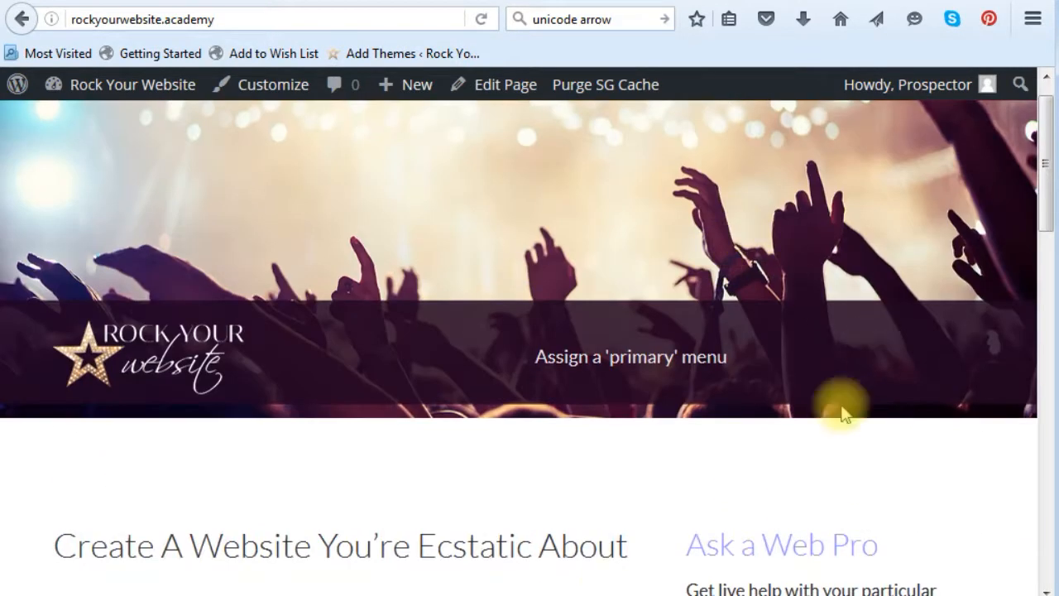
drag(894, 554, 720, 539)
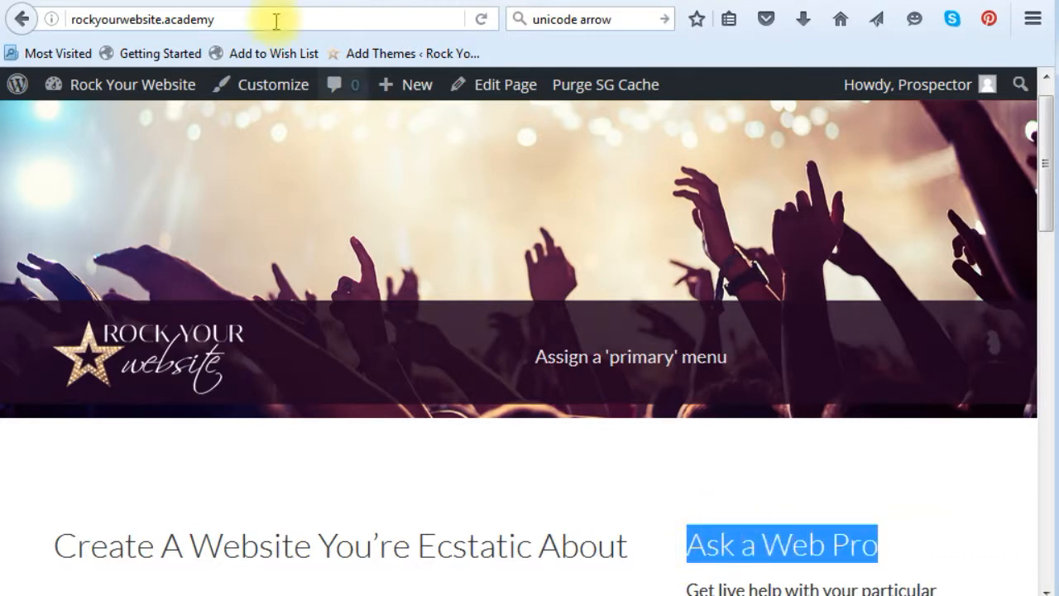
Strip the class attribute and all data attributes from the logo img tag below the arrows paragraph in the page's HTML.
click(240, 1)
scroll(560, 392, down, 2)
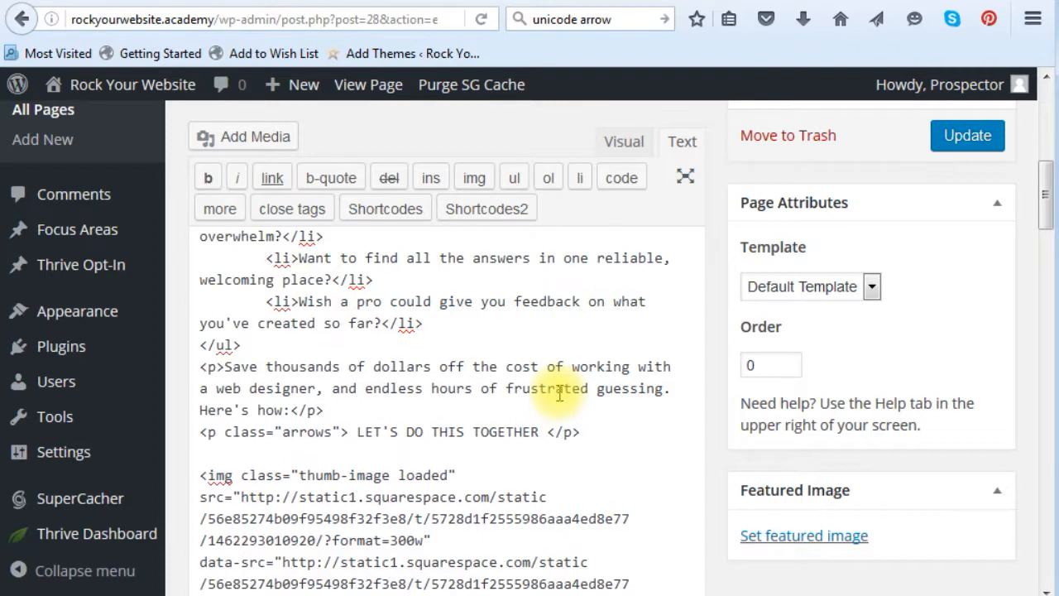
scroll(560, 393, down, 3)
scroll(560, 393, up, 1)
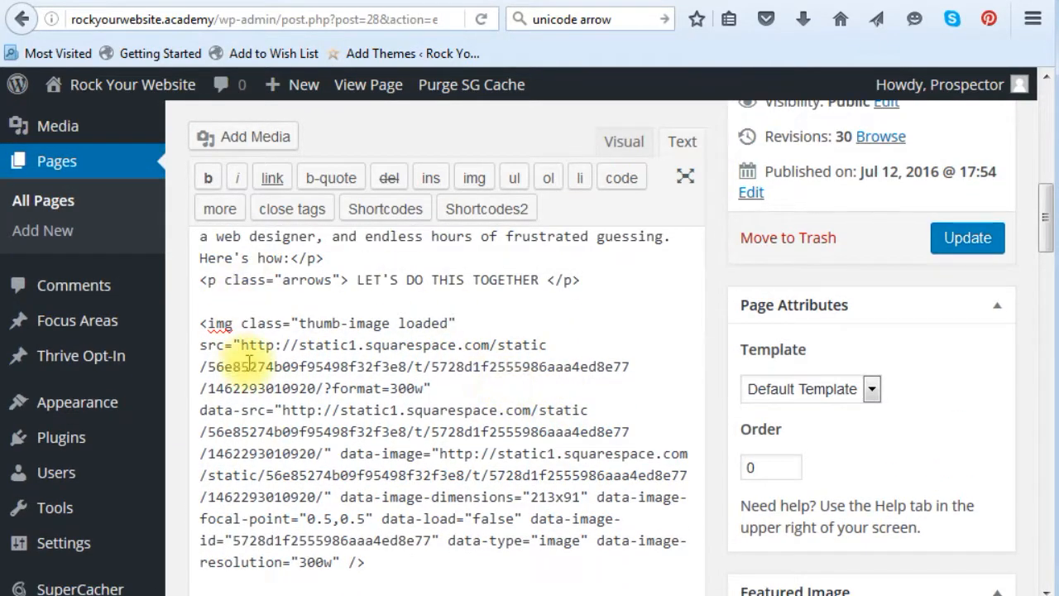
drag(241, 323, 472, 316)
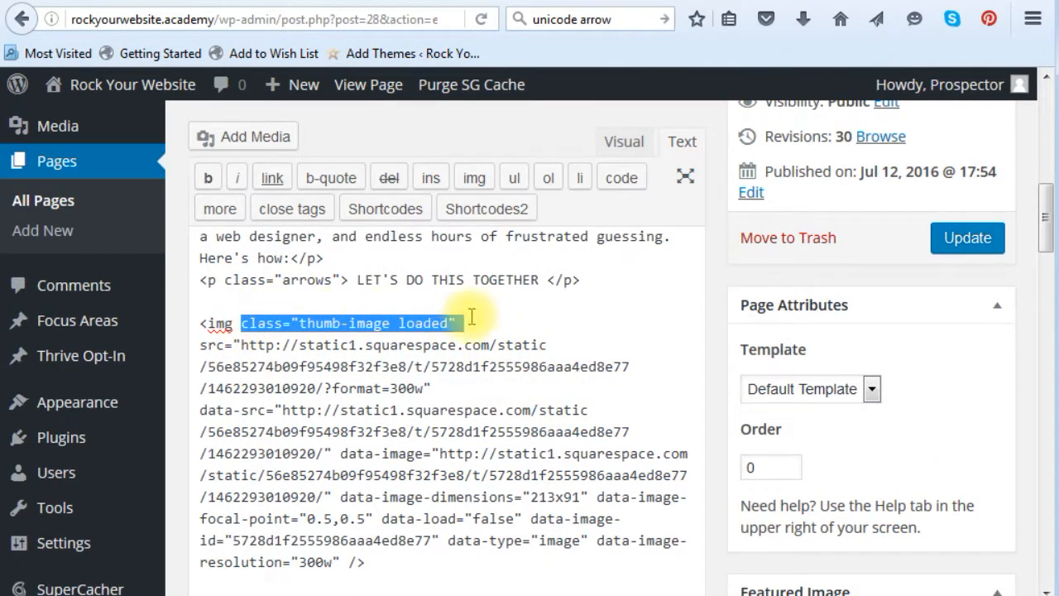
key(Delete)
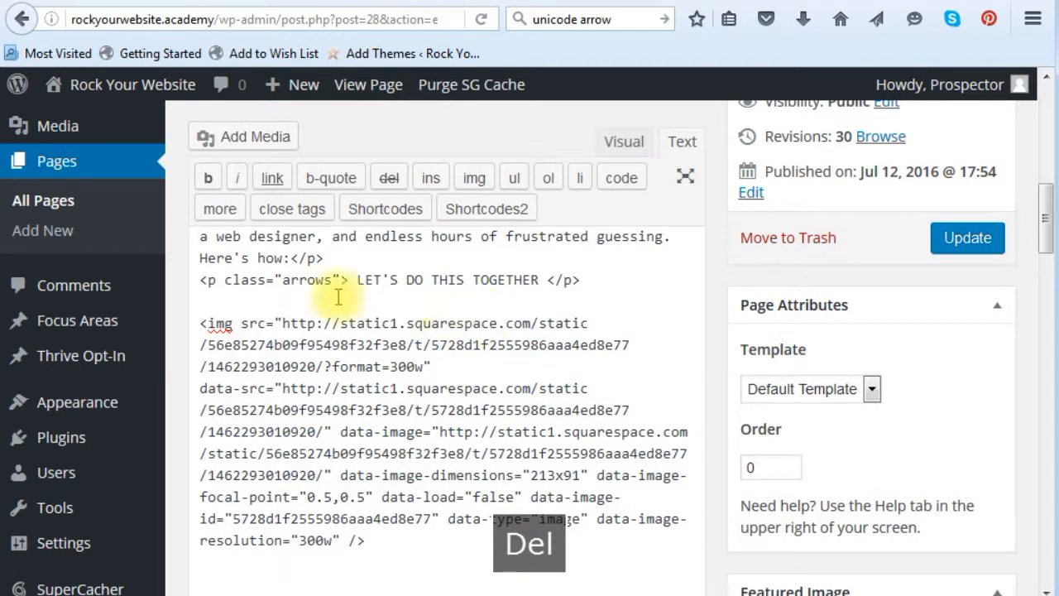
click(201, 389)
drag(201, 390, 344, 547)
key(Delete)
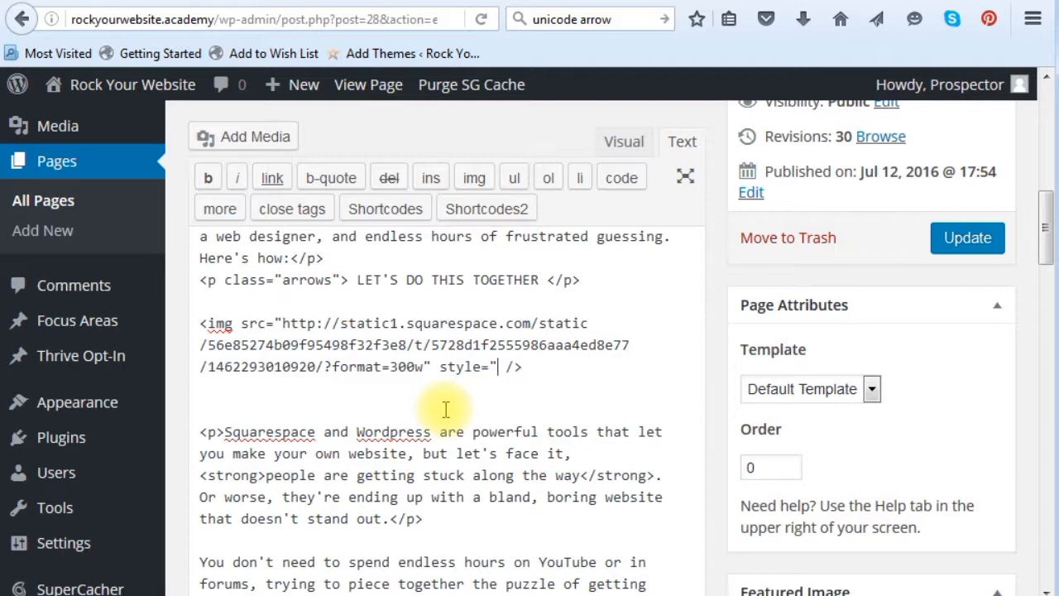
Add style="float: right" to the logo img tag, remove the extra blank line below it and update the page.
text(oat: right)
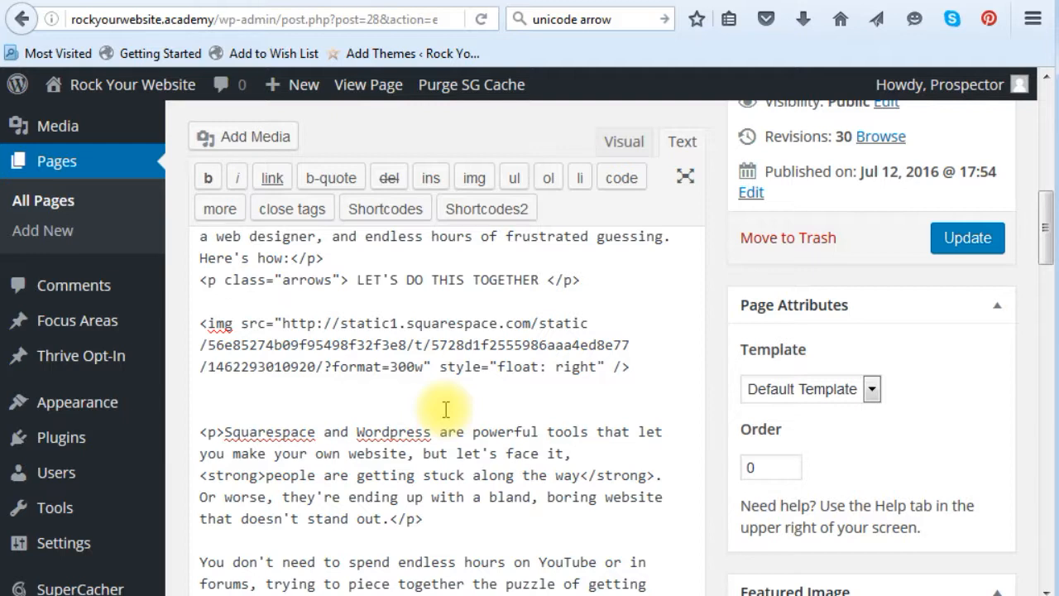
click(408, 379)
key(Delete)
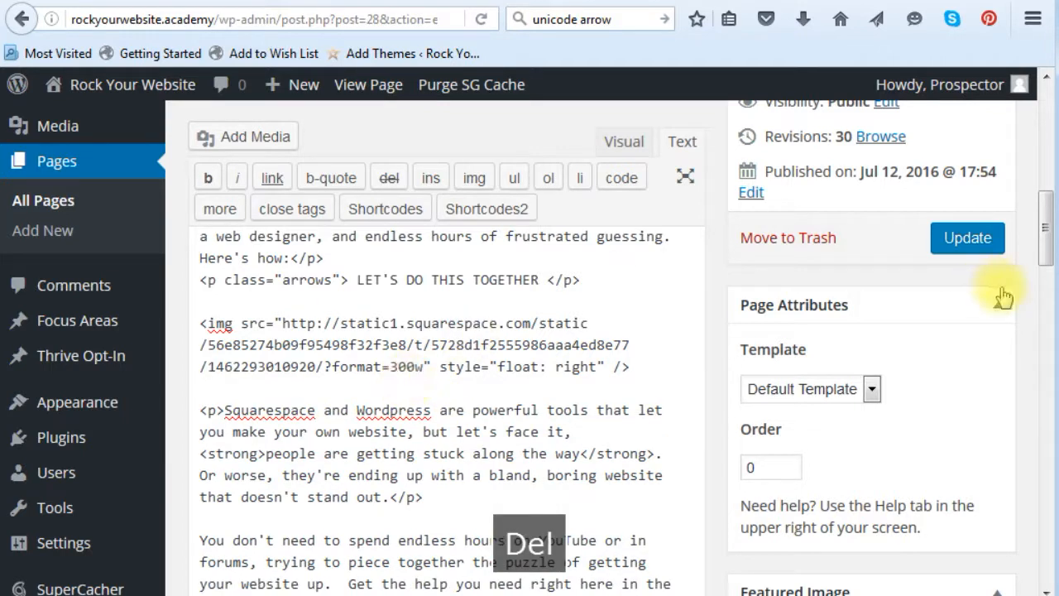
click(942, 241)
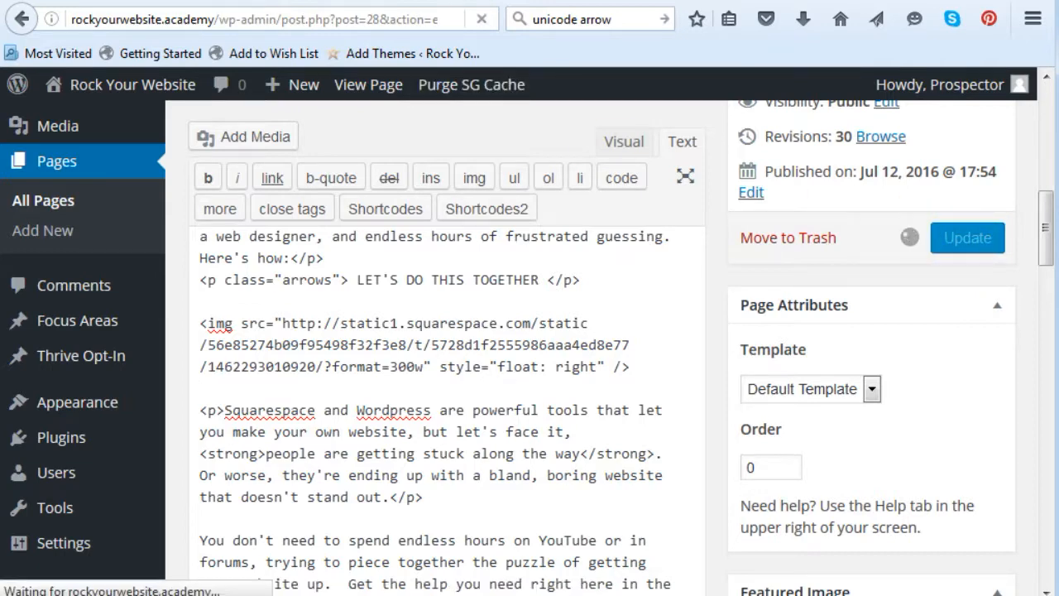
Check the logo image's placement on the reloaded home page and return to the page's HTML in the editor.
key(ctrl+r)
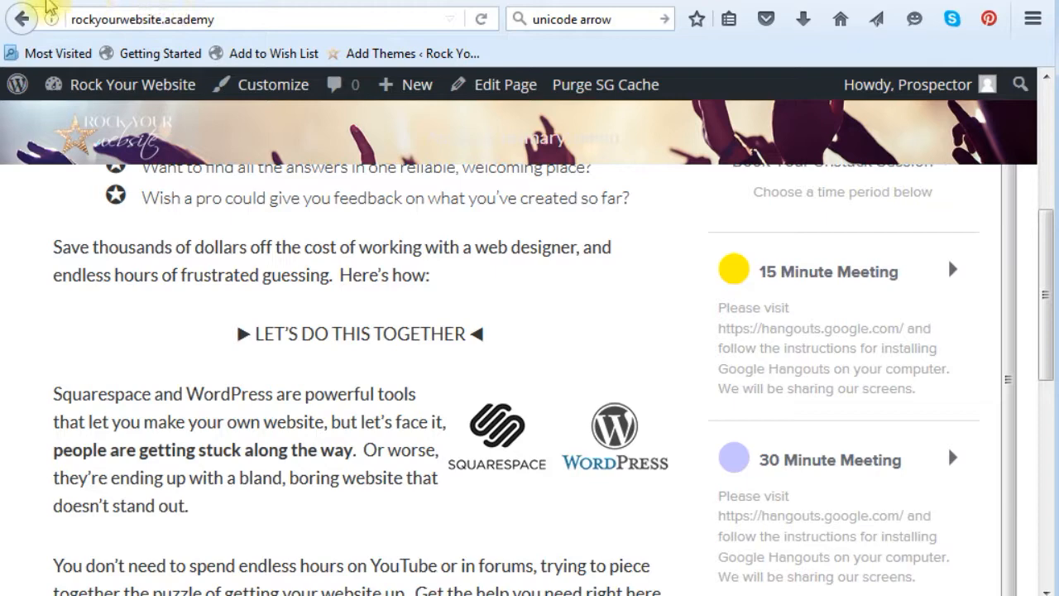
click(40, 15)
scroll(367, 190, down, 5)
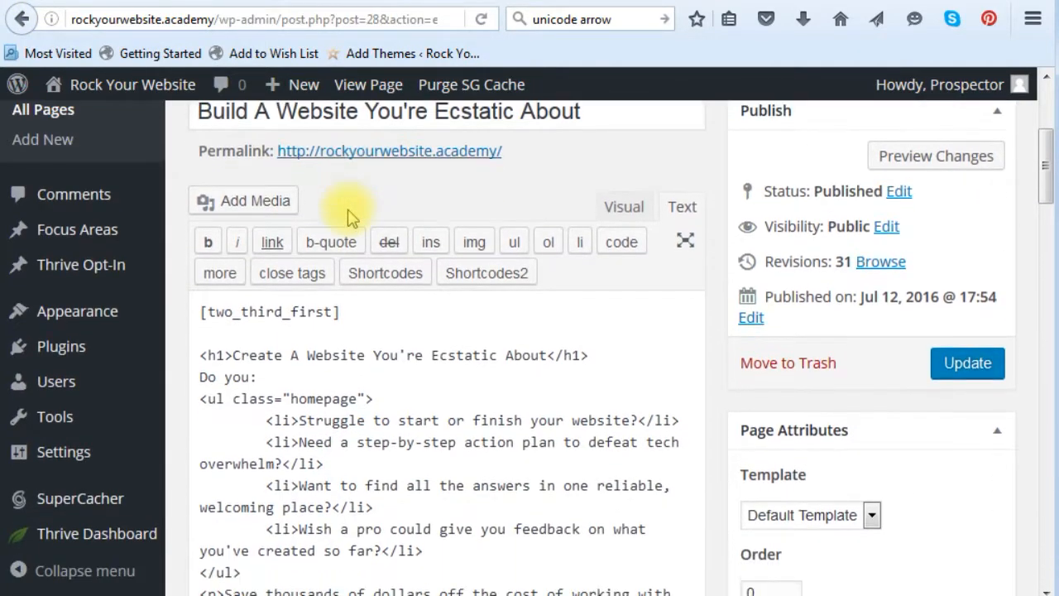
Change the float value in the logo img tag's style to left and update the page.
scroll(351, 217, down, 2)
double_click(575, 458)
text(lef)
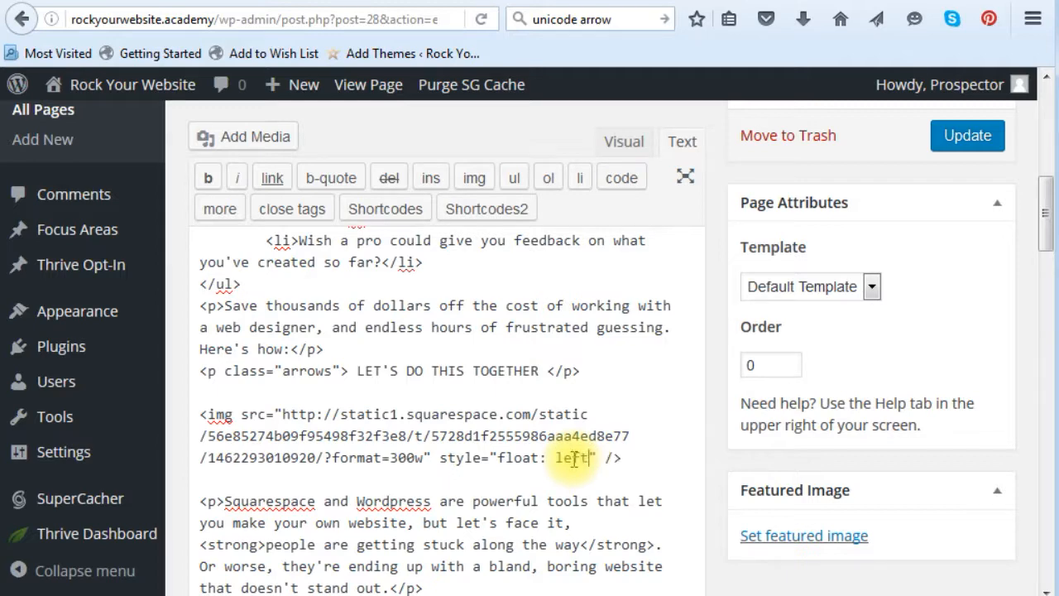
scroll(662, 380, down, 2)
click(967, 172)
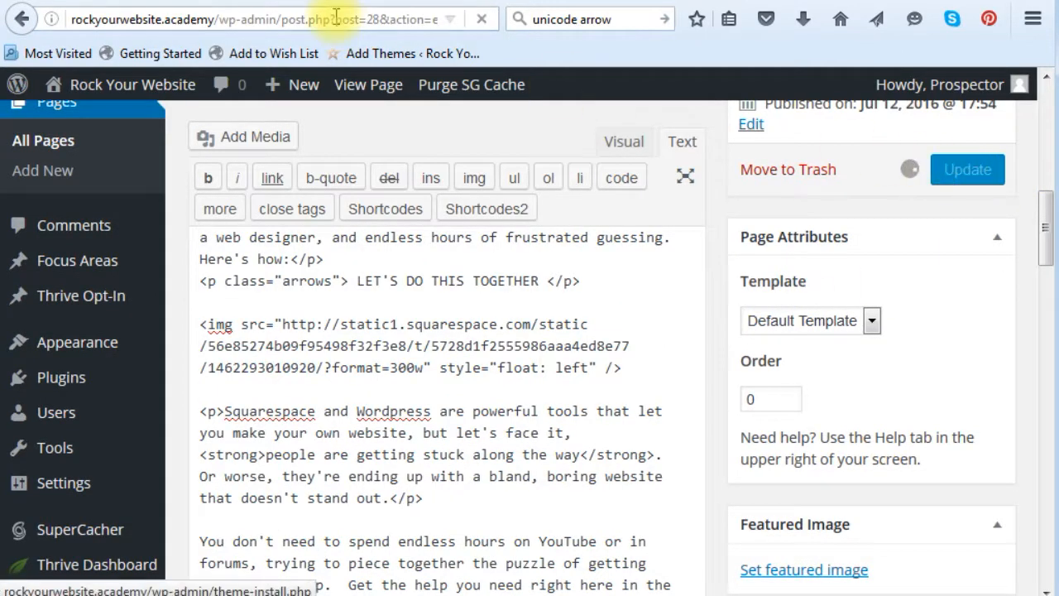
Check the logo image's position beside the paragraph on the reloaded home page and return to the page's HTML.
key(ctrl+Tab)
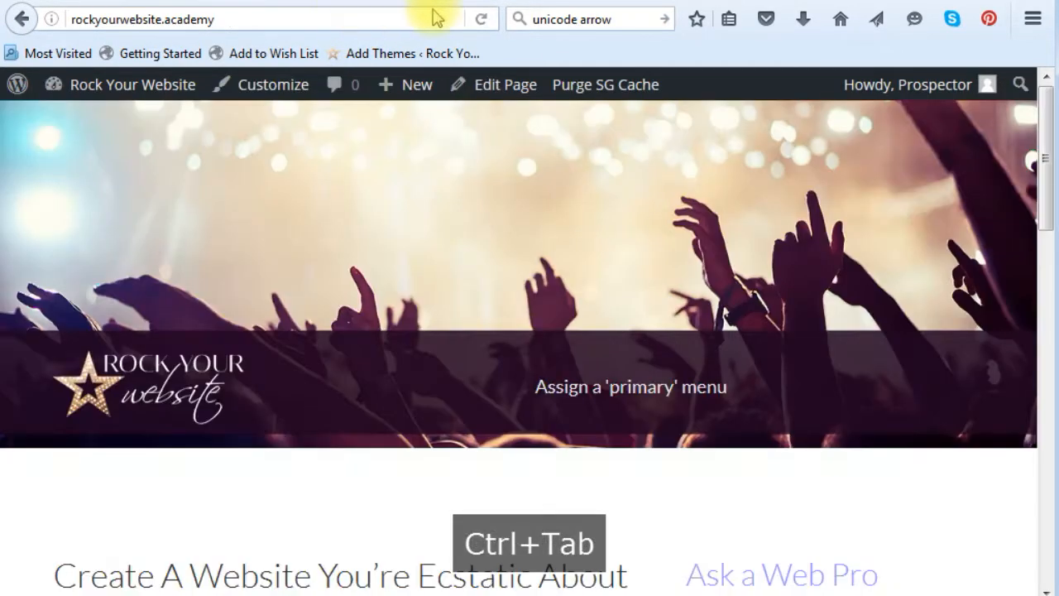
click(485, 19)
scroll(374, 248, down, 3)
scroll(373, 249, down, 5)
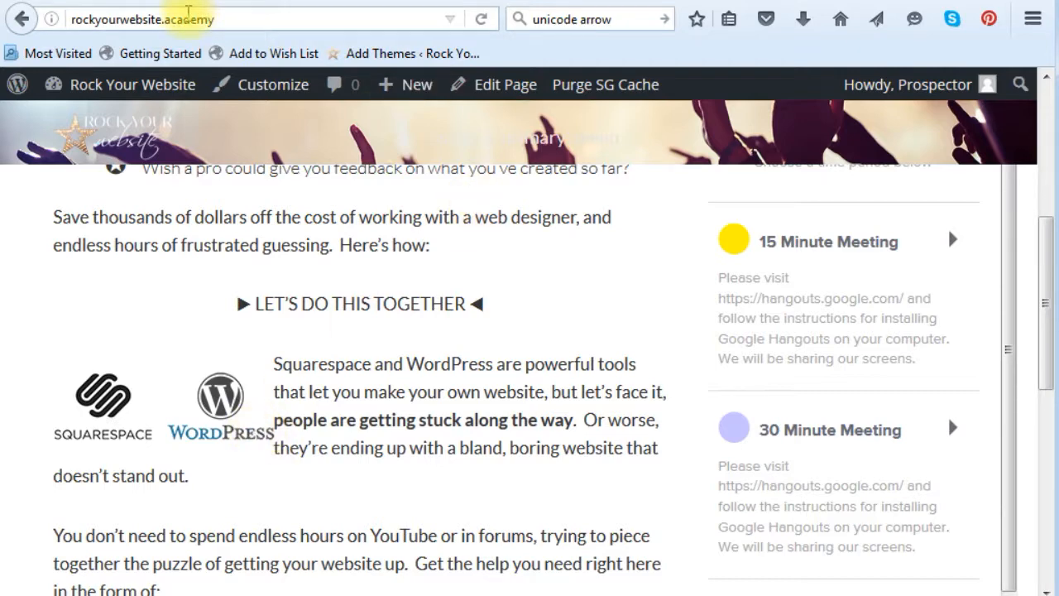
key(ctrl+Tab)
Add a margin-right of 10 pixels after float: left in the logo img tag's style and update the page.
scroll(413, 204, down, 5)
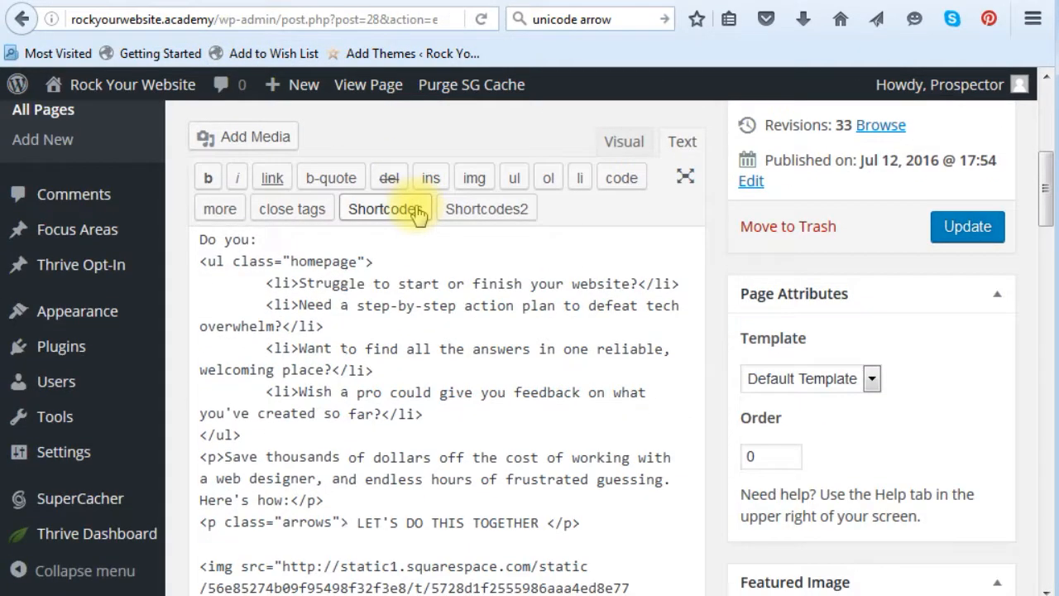
scroll(417, 214, down, 4)
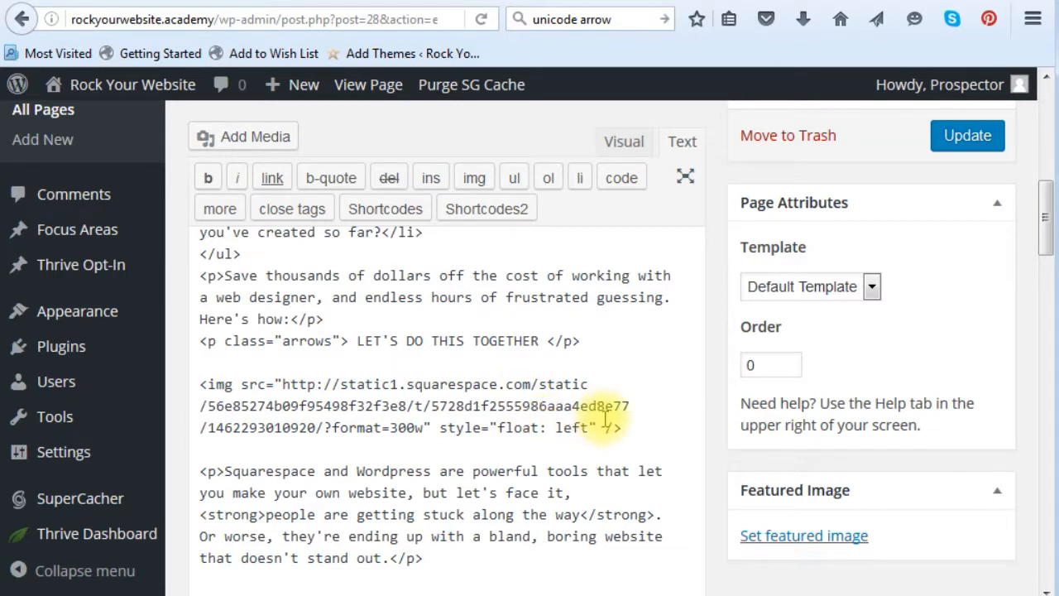
click(592, 425)
text(; )
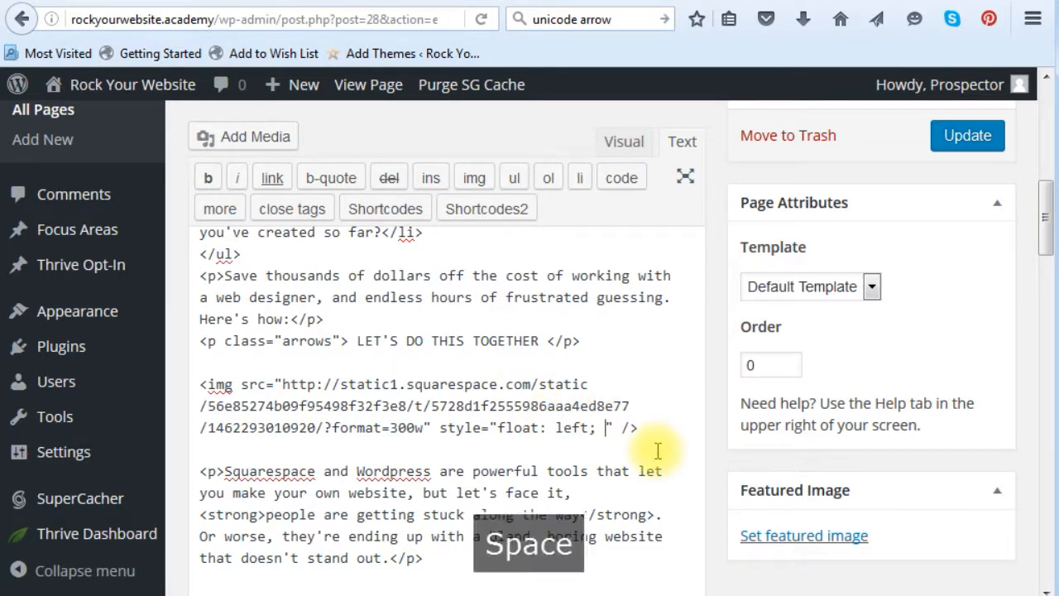
text(margin-right)
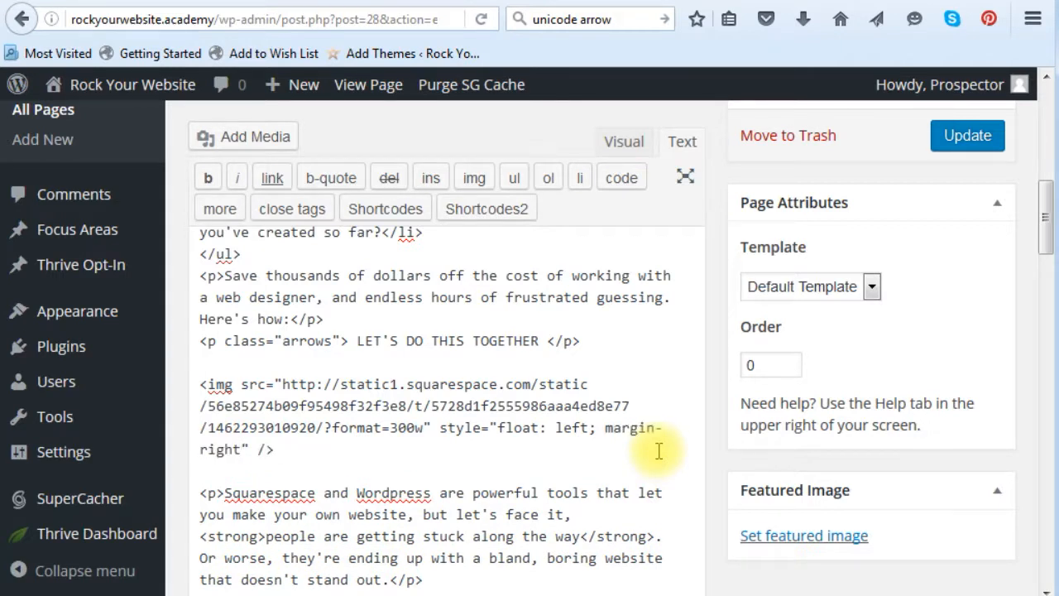
text(: 10)
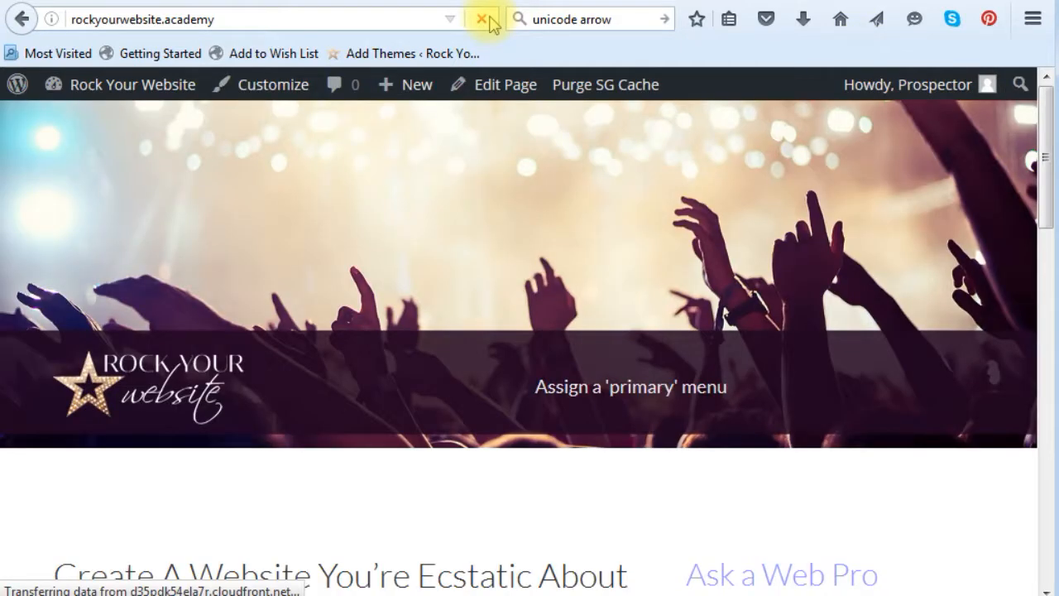
Examine the spacing around the logo image and the Ask a Web Pro heading on the reloaded home page.
scroll(380, 207, down, 8)
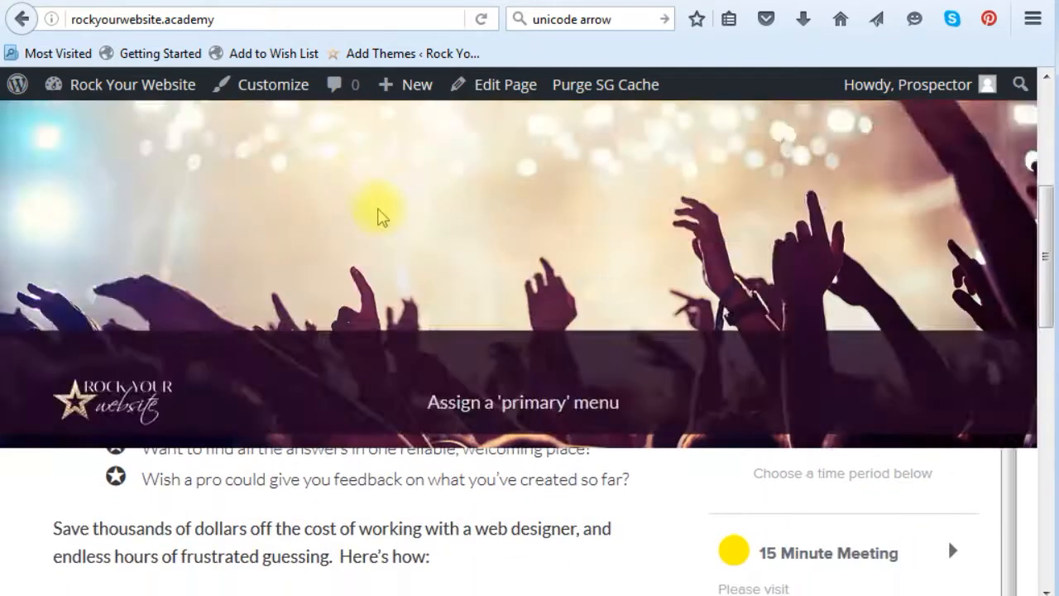
scroll(376, 223, down, 1)
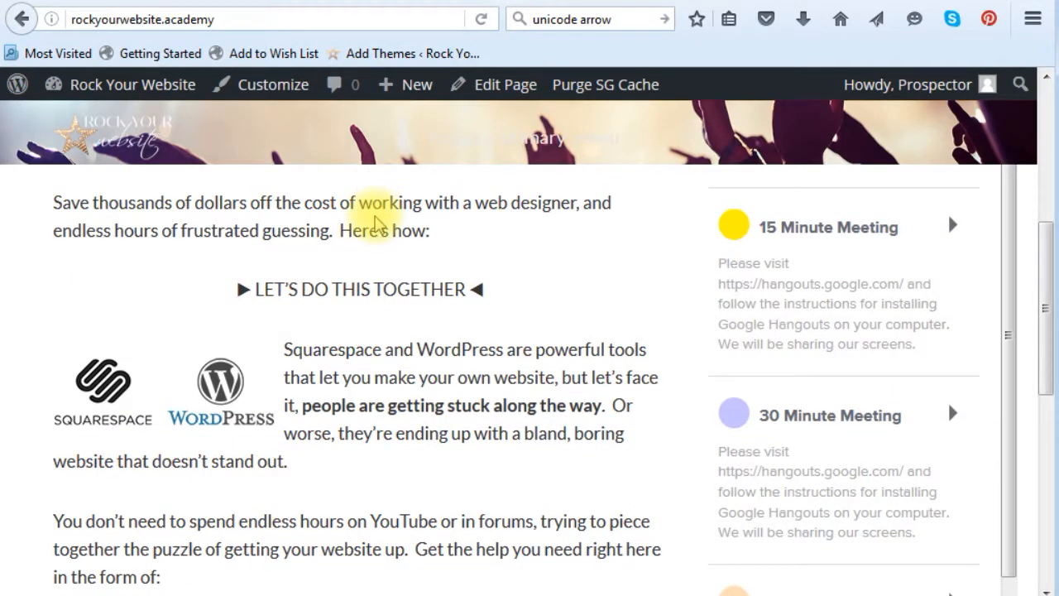
scroll(377, 223, down, 2)
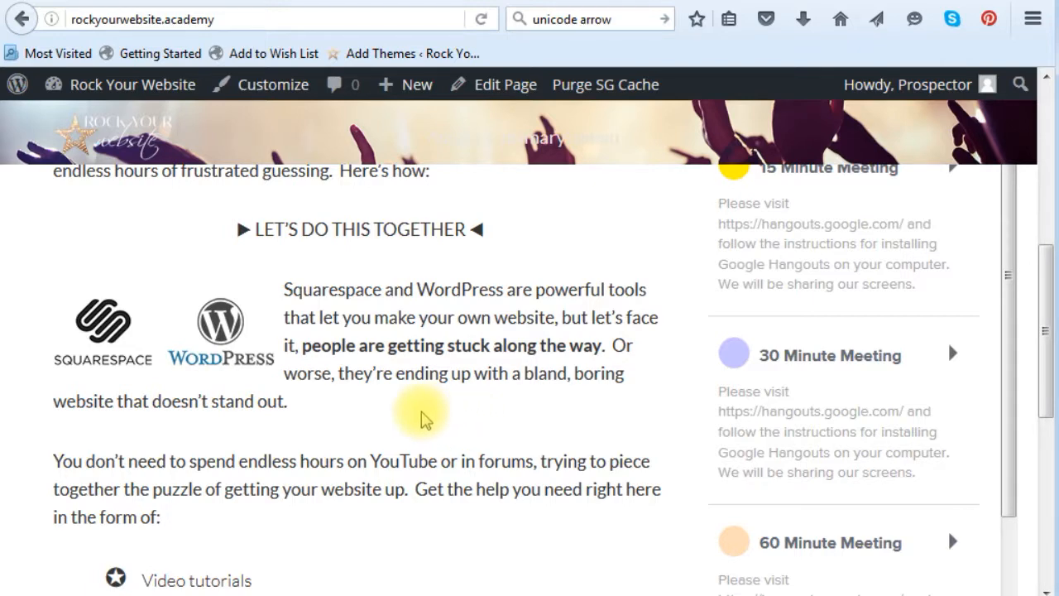
scroll(422, 418, up, 10)
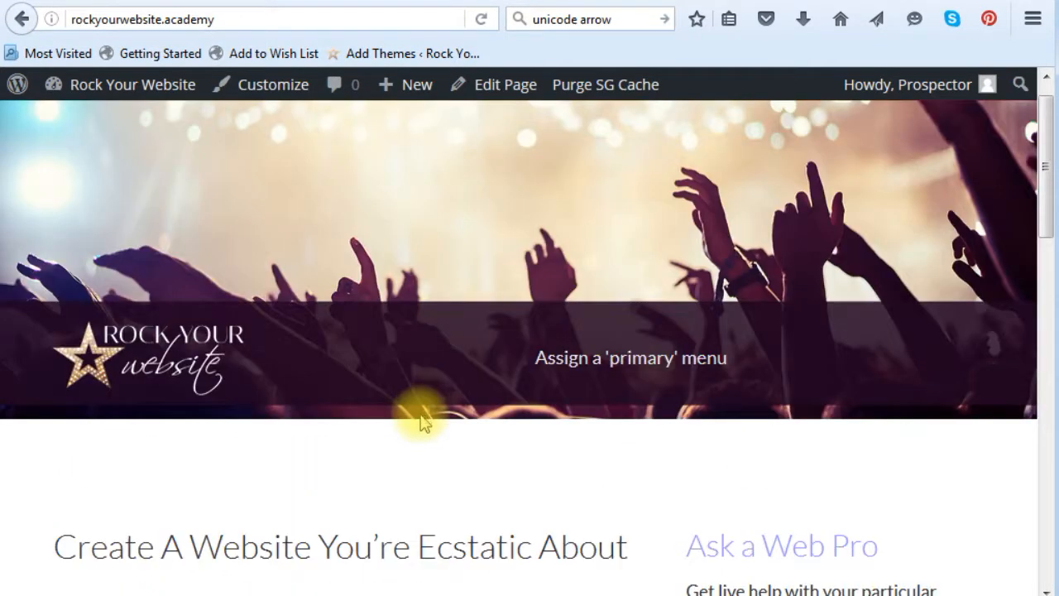
scroll(422, 420, down, 1)
drag(883, 521, 699, 514)
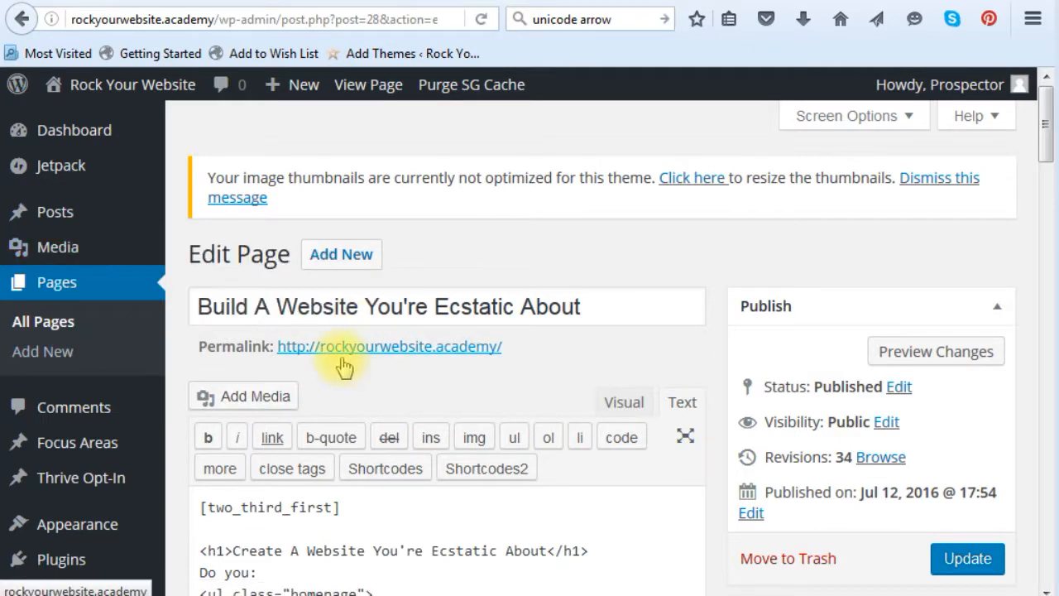
Open the Squared theme's style.css stylesheet for editing.
scroll(367, 354, down, 3)
mouse_move(62, 311)
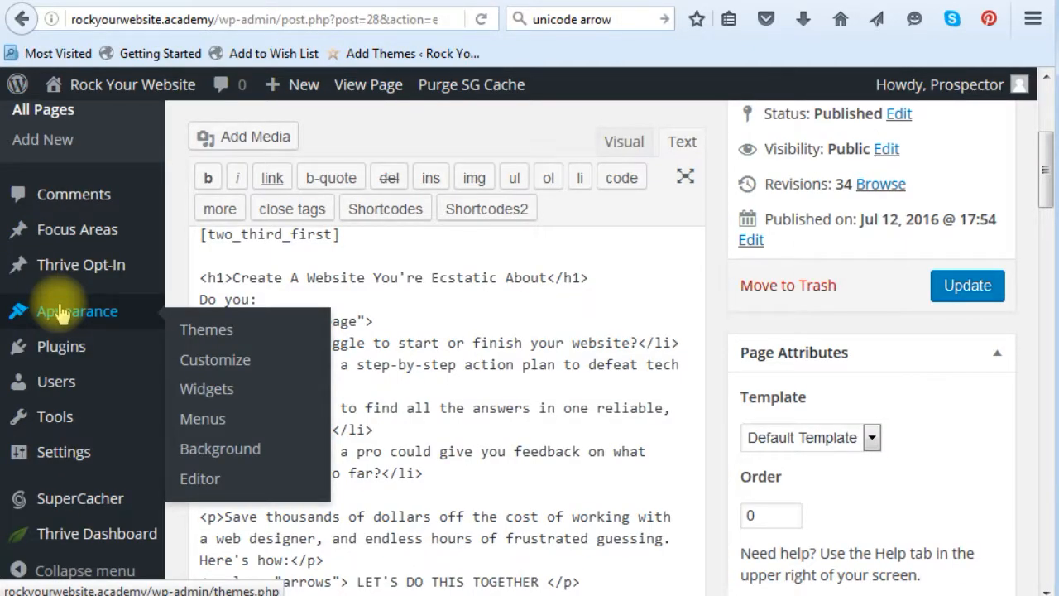
click(199, 483)
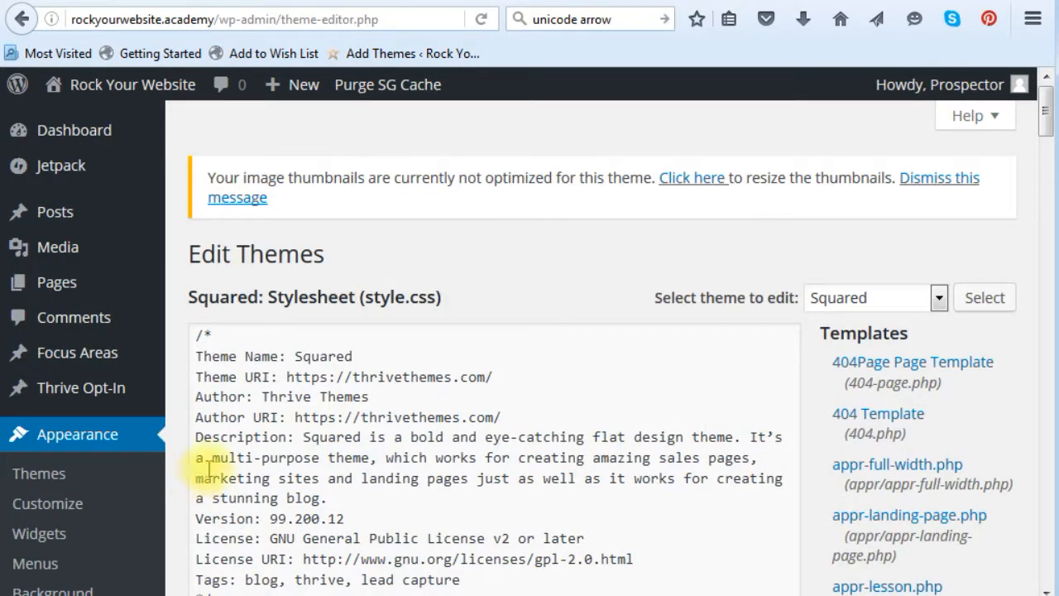
mouse_move(1047, 113)
mouse_down()
mouse_move(1047, 171)
mouse_move(1046, 122)
mouse_up()
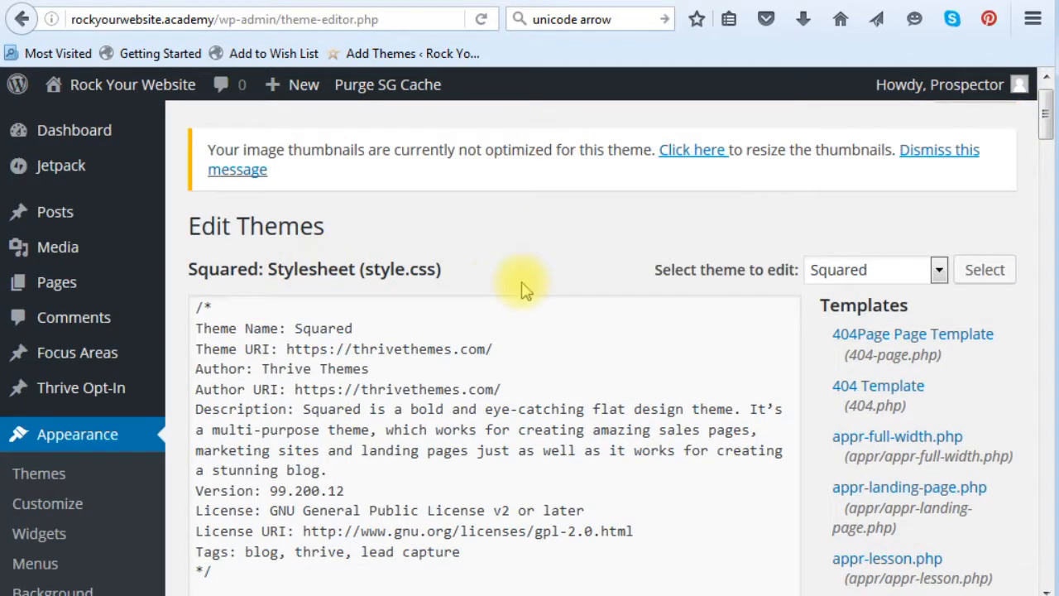
scroll(303, 319, down, 2)
scroll(313, 333, down, 2)
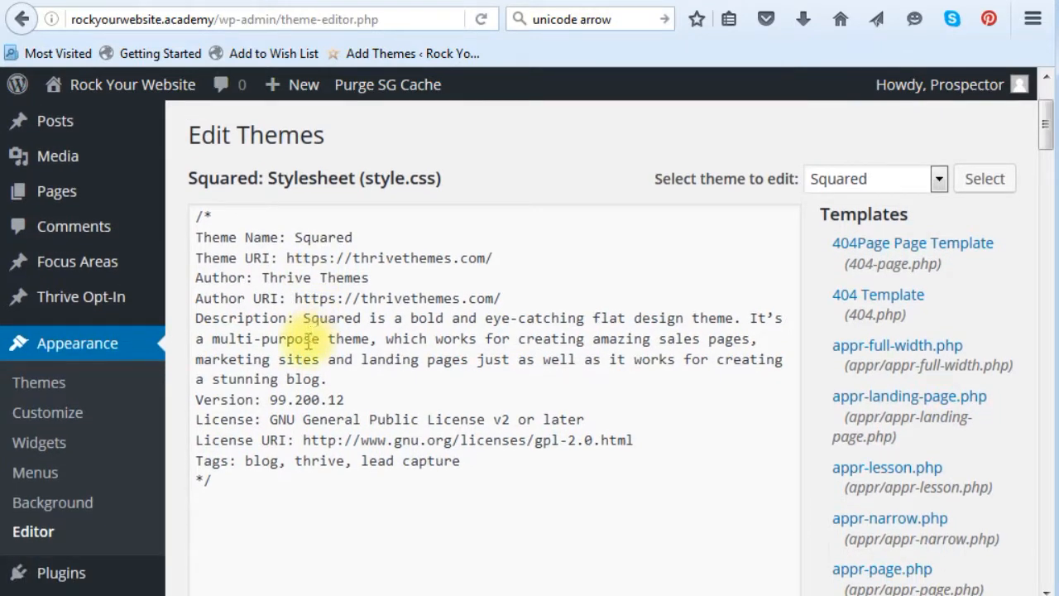
Add an h2 rule with color: black; below the header comment of the theme stylesheet.
click(233, 516)
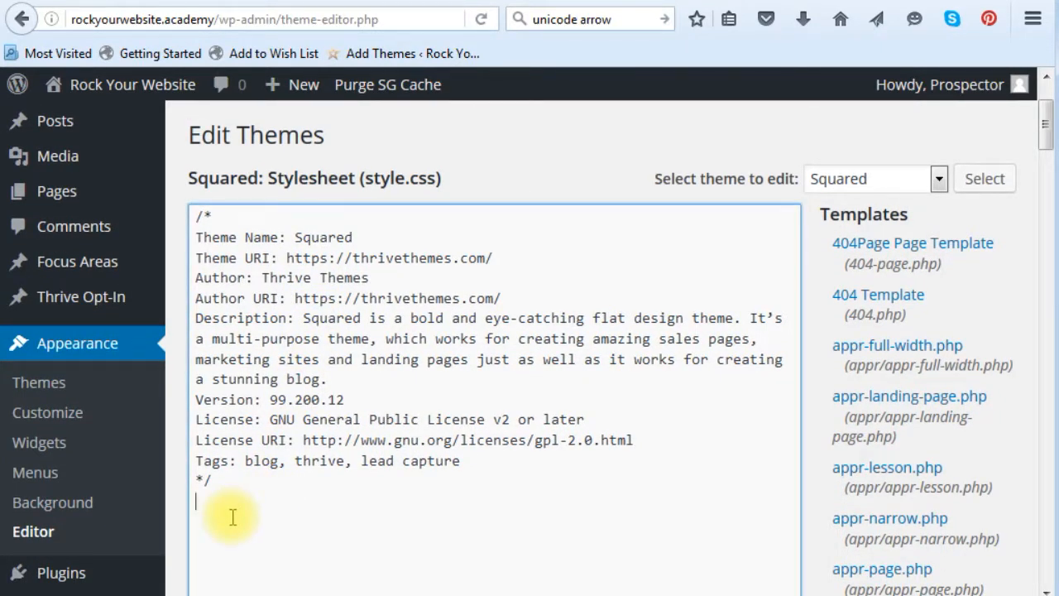
text(h2)
text({})
key(Left)
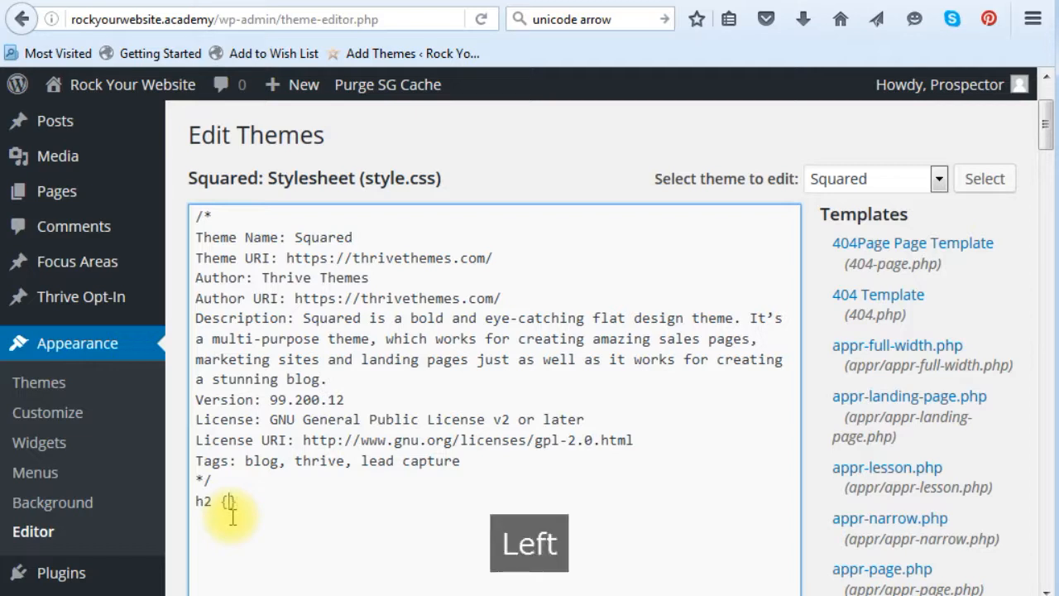
text(color: b)
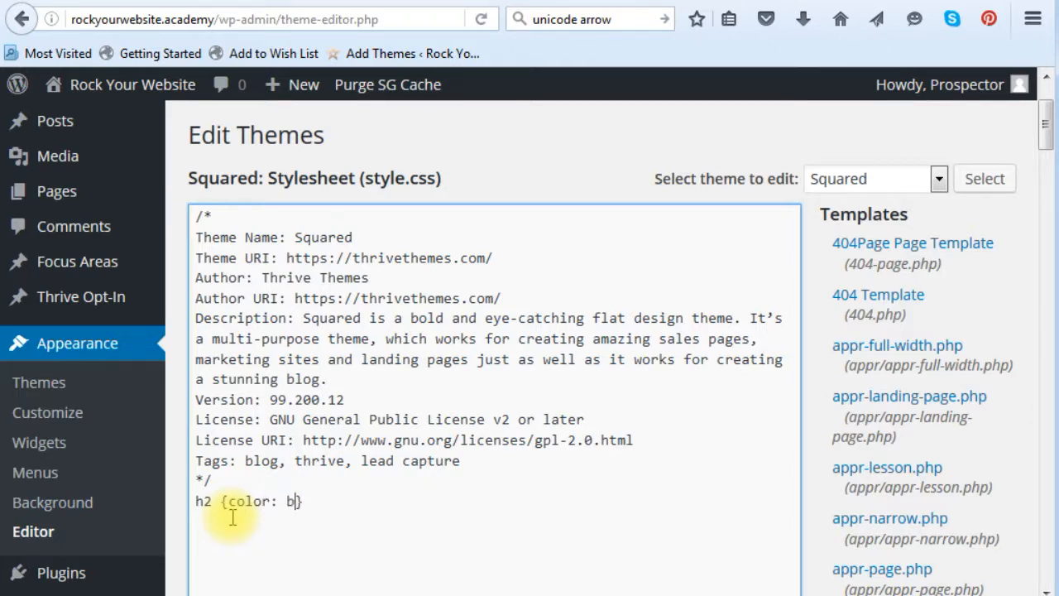
text(lack;)
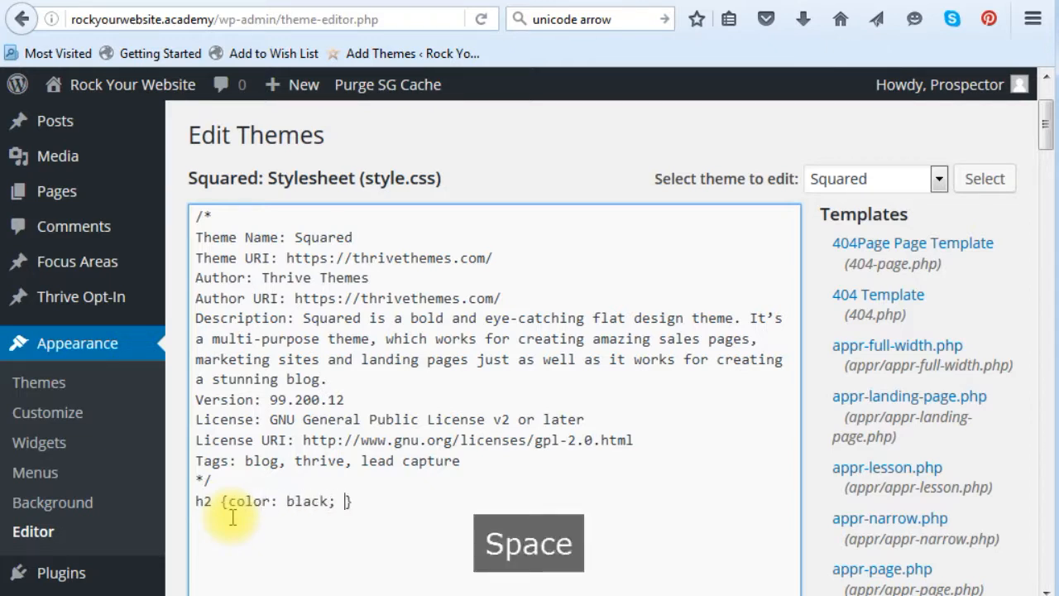
Prefix the h2 selector with .page and save the updated stylesheet file.
key(Home)
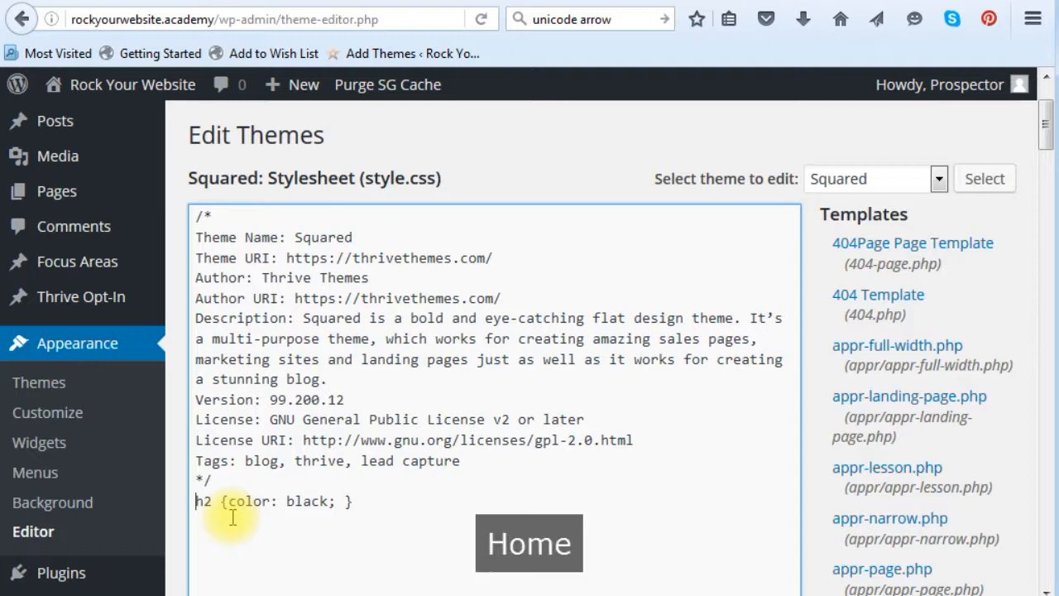
text(.page)
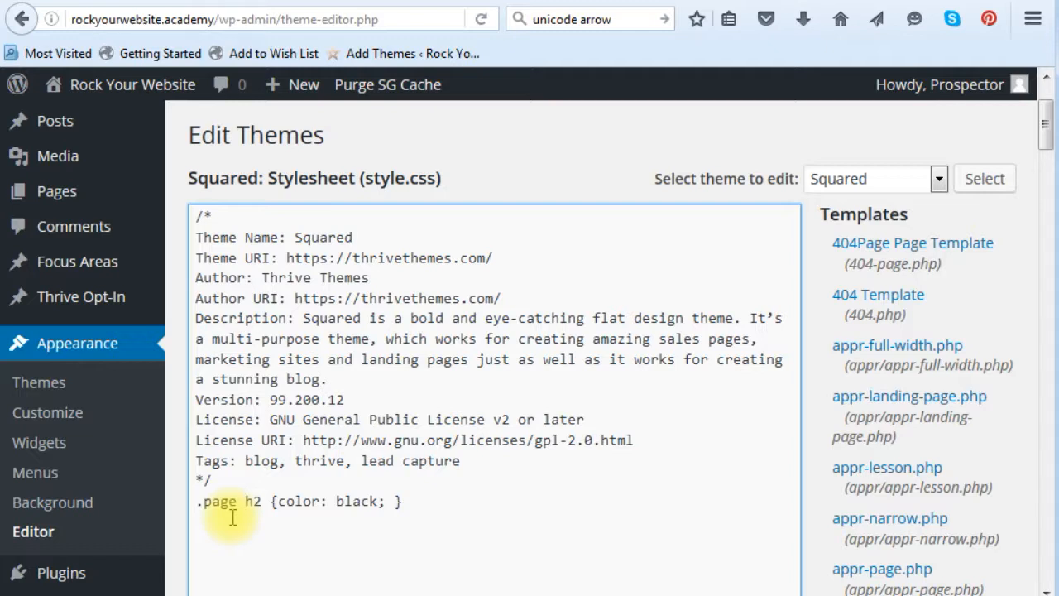
scroll(579, 306, down, 7)
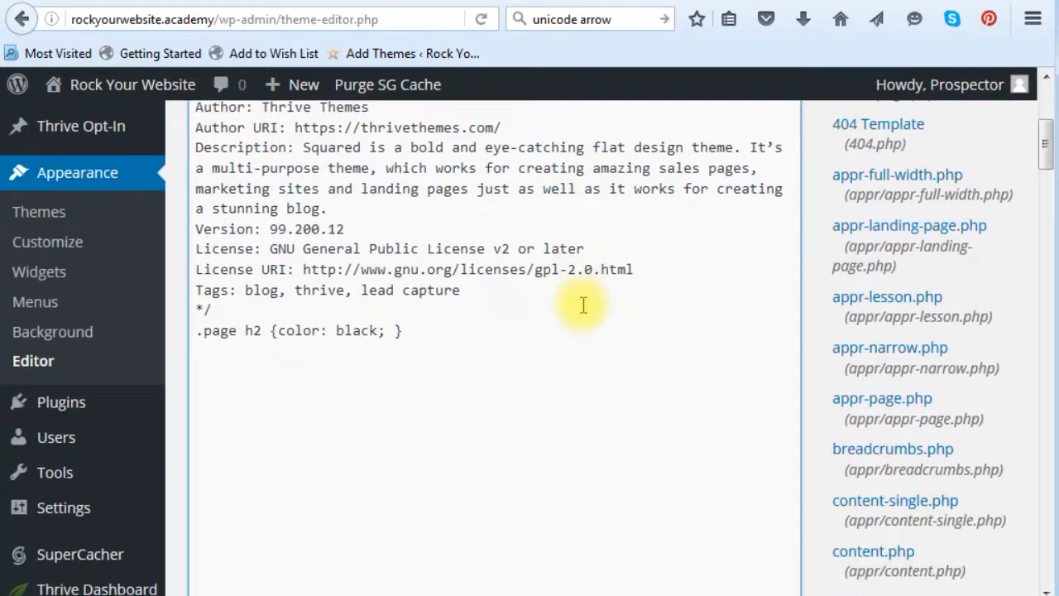
click(254, 389)
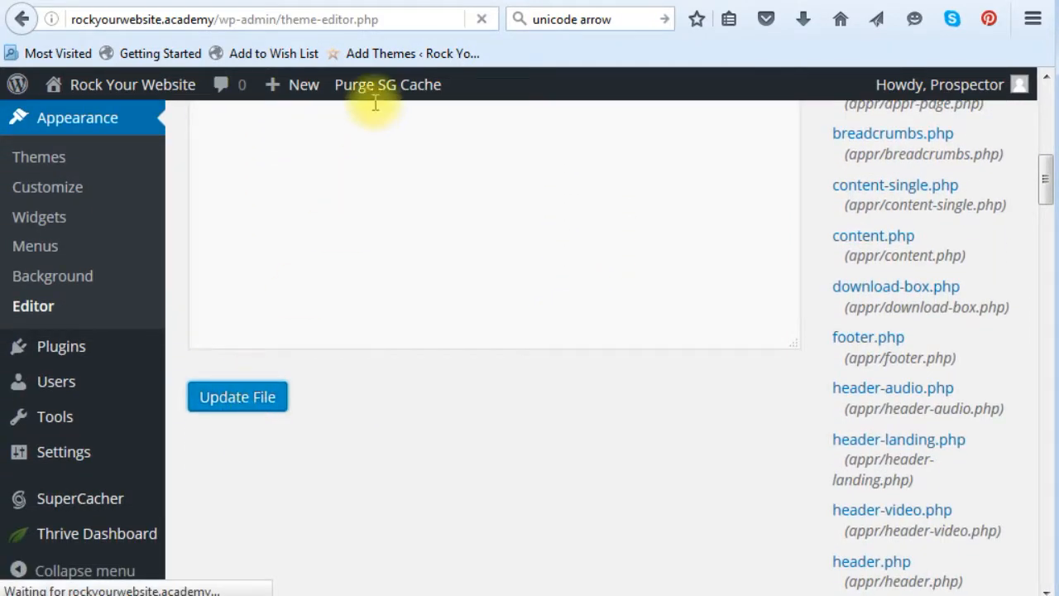
Reload the home page and compare the main Create A Website heading with the Ask a Web Pro heading.
key(ctrl+Tab)
click(481, 19)
scroll(478, 176, down, 6)
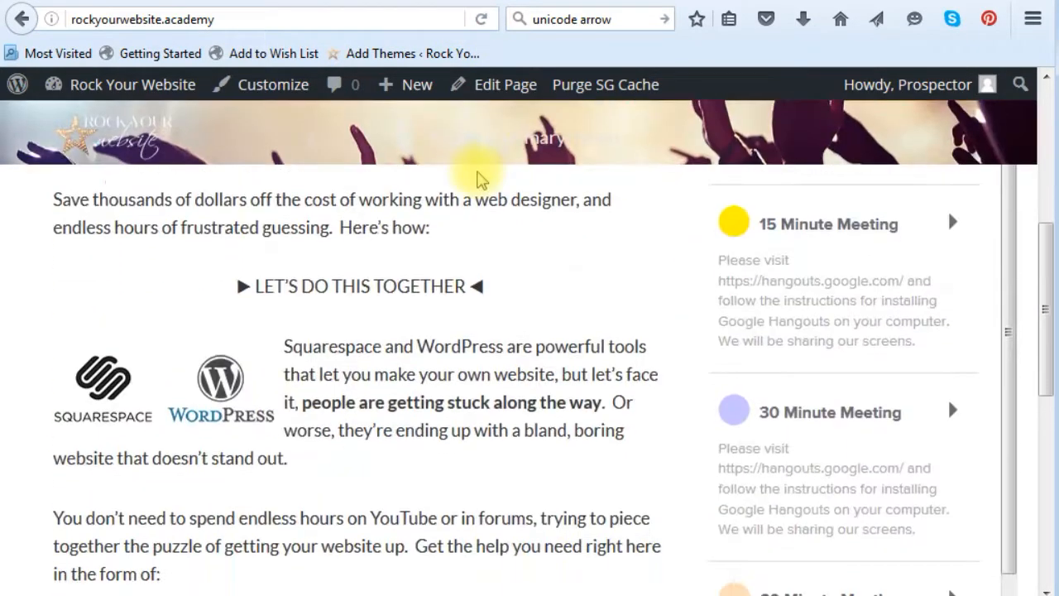
scroll(478, 178, down, 5)
scroll(453, 281, up, 12)
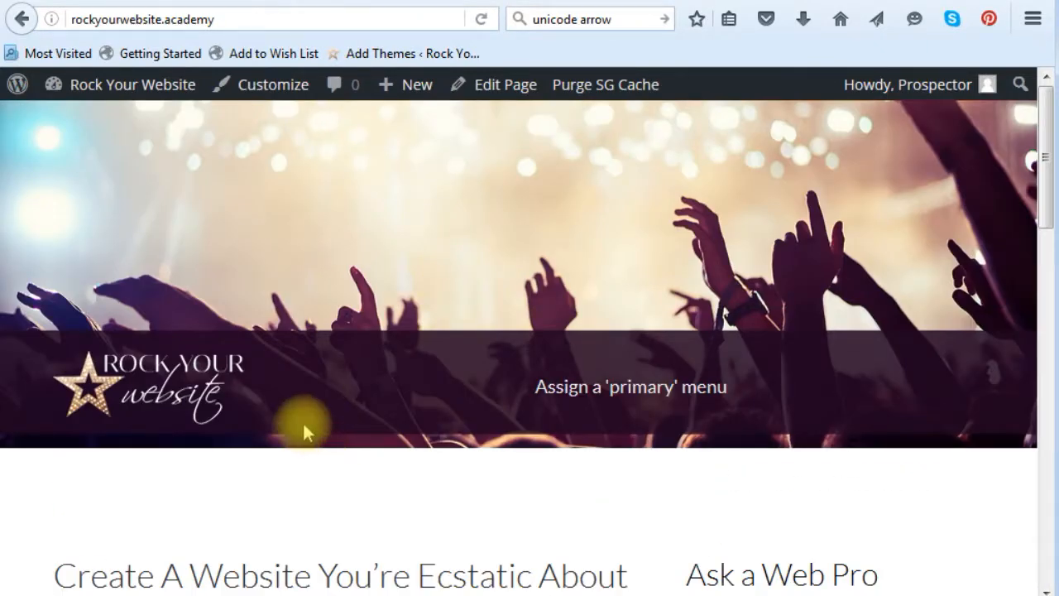
scroll(304, 430, down, 2)
drag(48, 488, 645, 508)
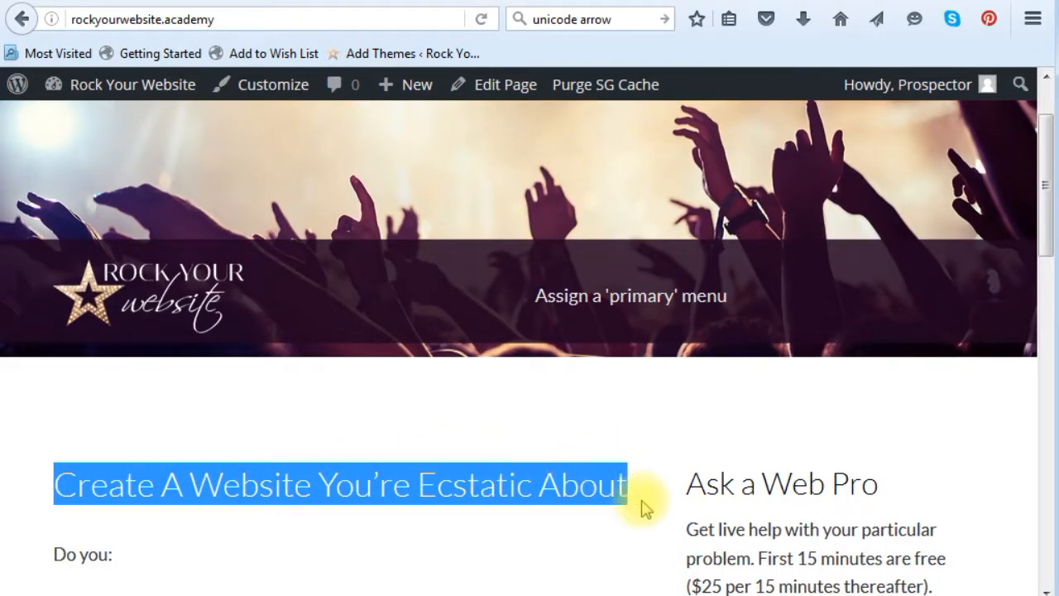
drag(893, 485, 685, 488)
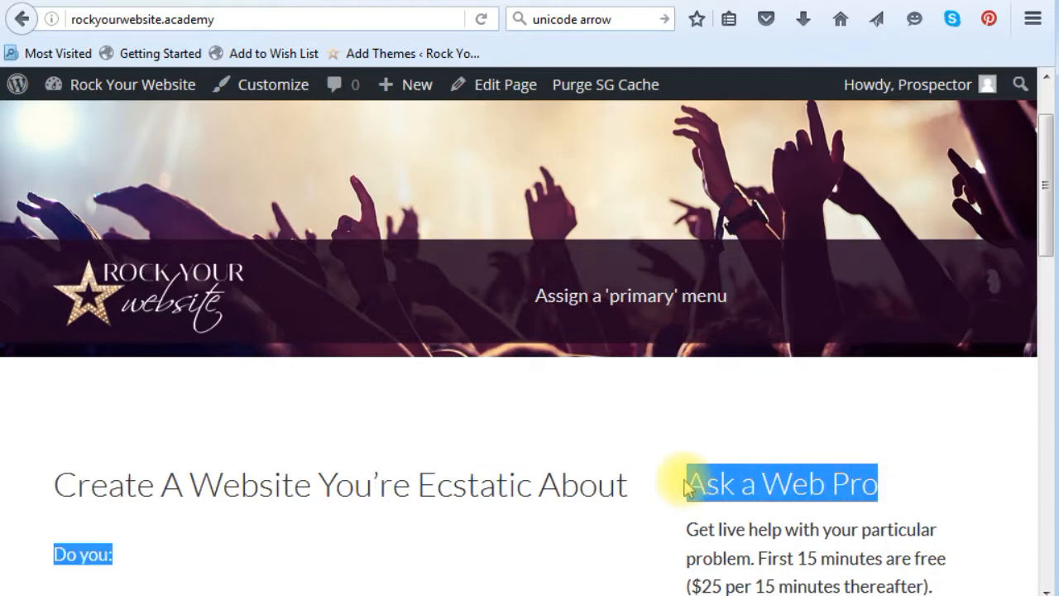
Return to the WordPress dashboard and open the theme customizer's font settings.
click(68, 3)
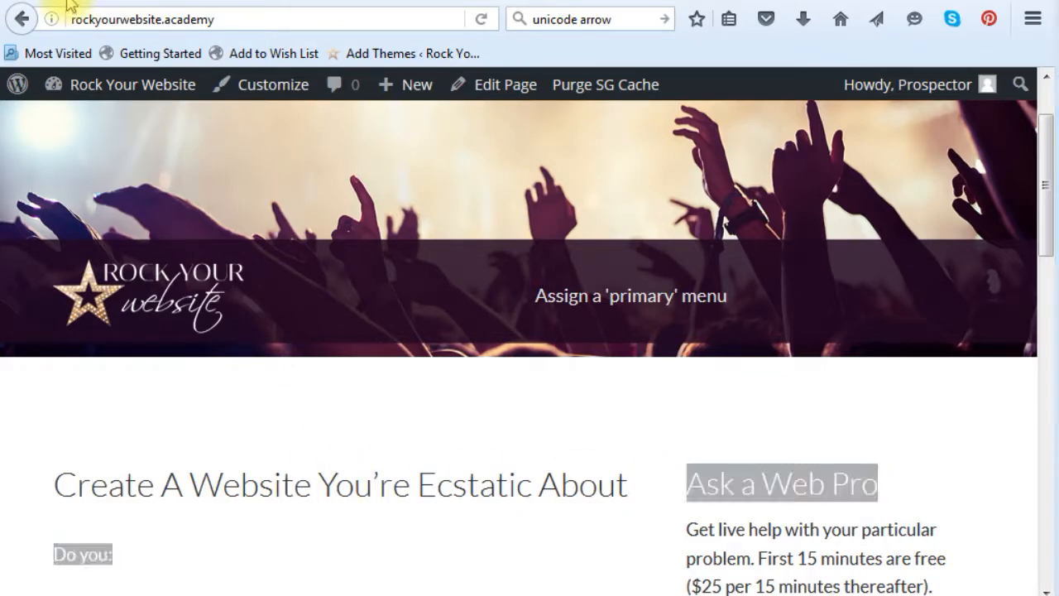
key(ctrl+Tab)
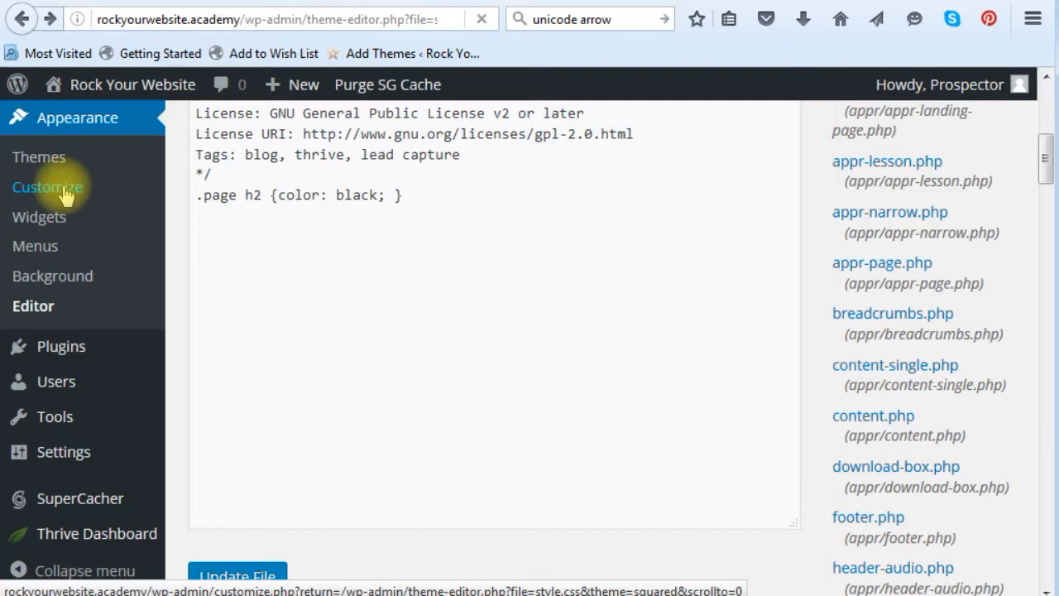
click(66, 192)
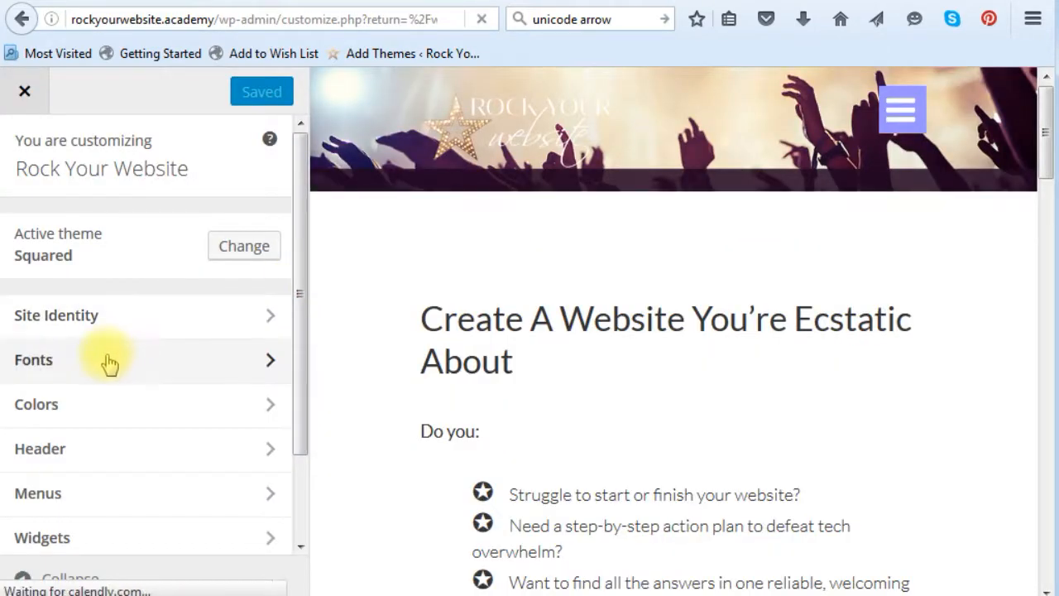
click(109, 365)
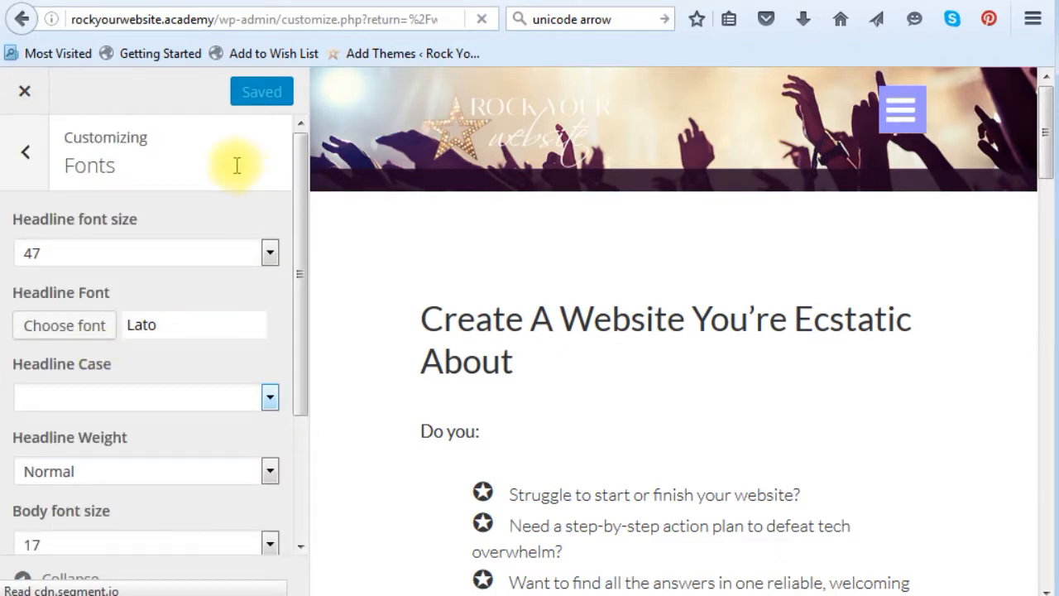
Show all fonts and set the headline font to Julius Sans One with the regular style and latin character set.
click(51, 327)
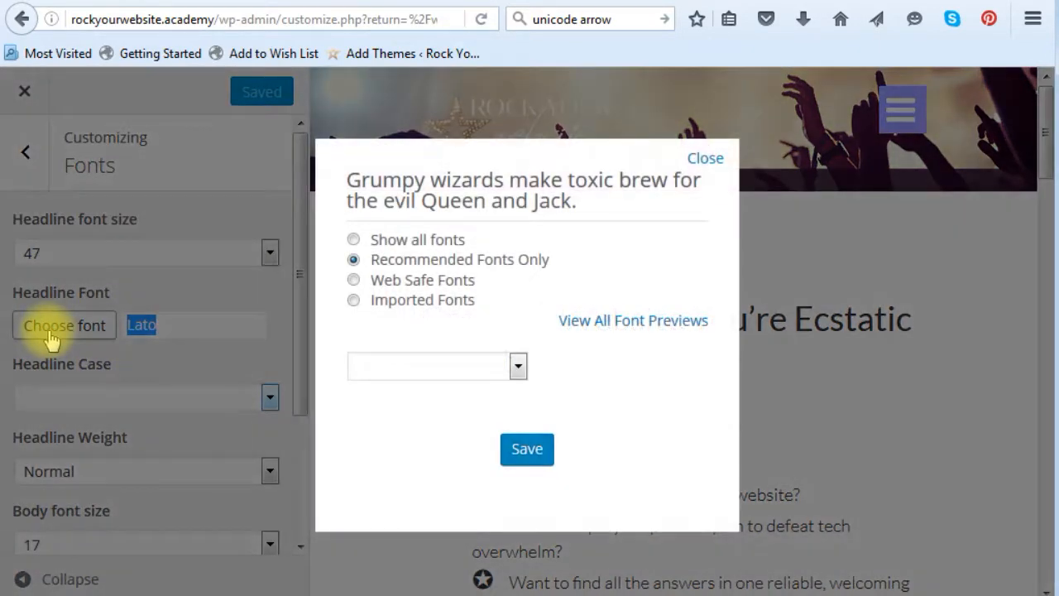
click(353, 239)
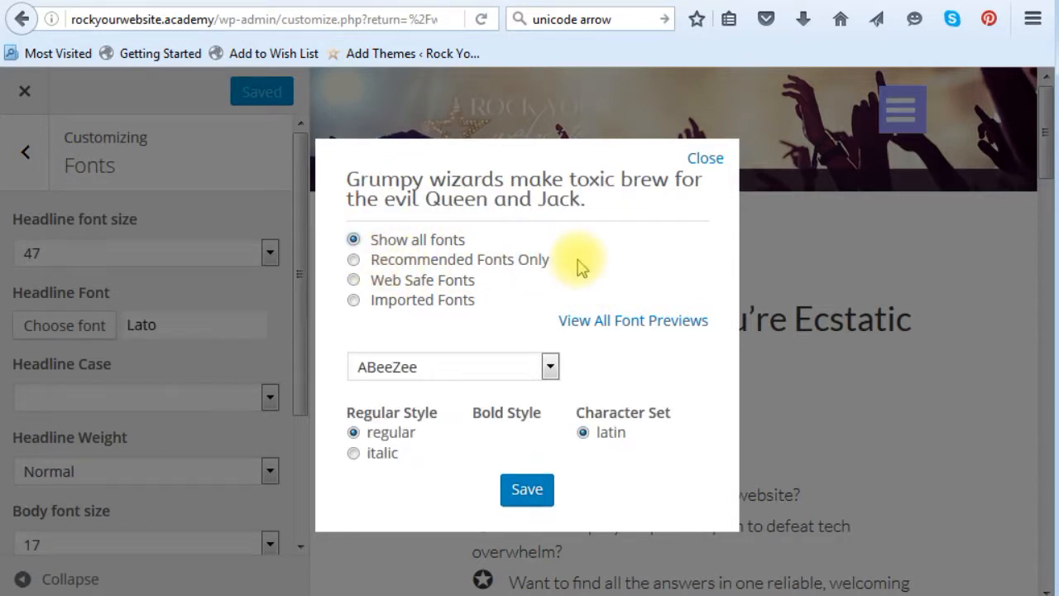
drag(468, 244, 356, 239)
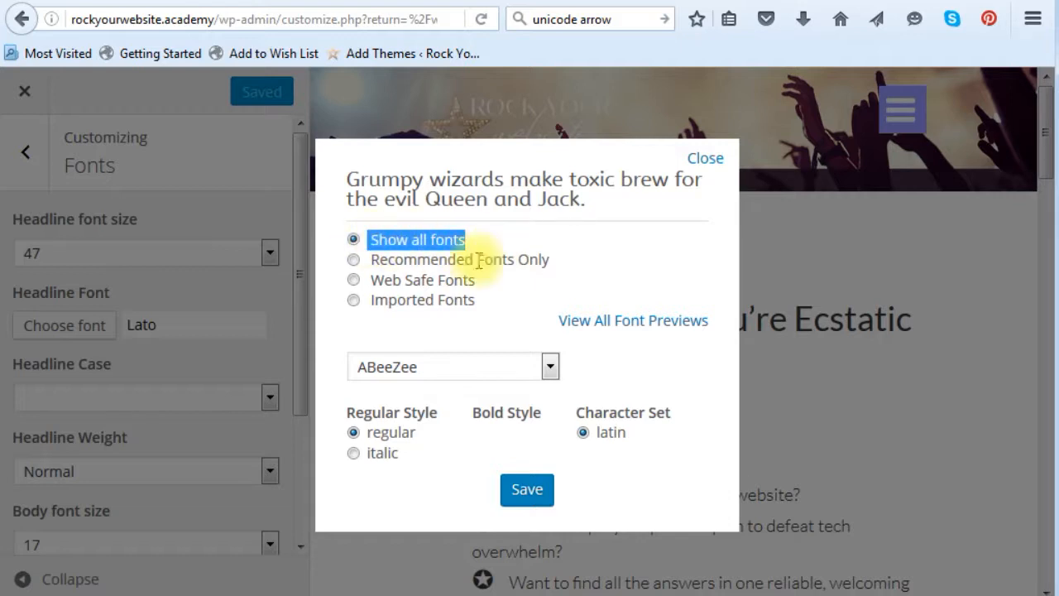
click(457, 371)
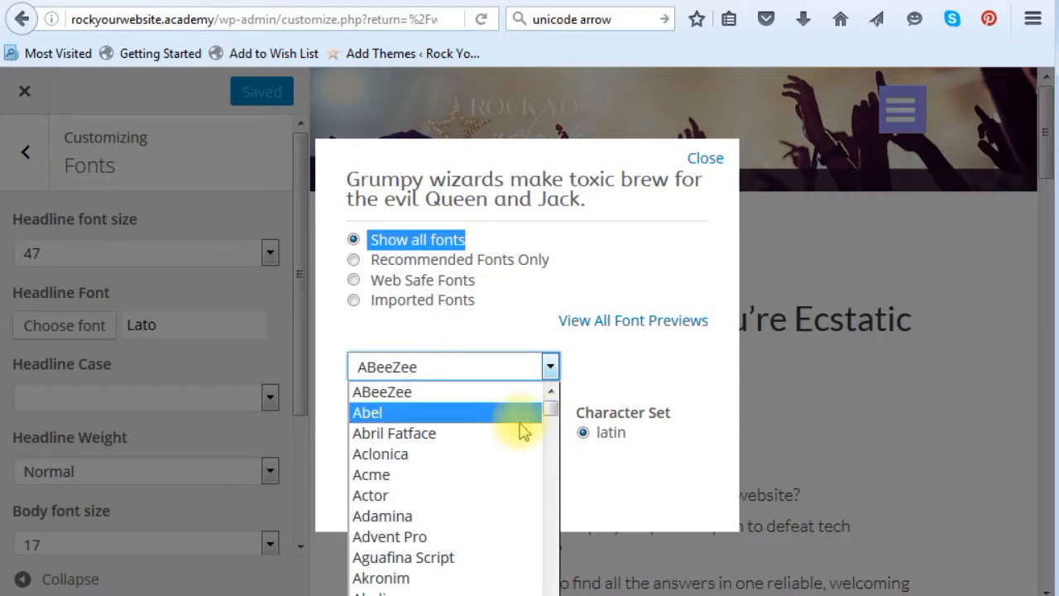
key(j)
scroll(504, 550, down, 6)
scroll(504, 551, down, 3)
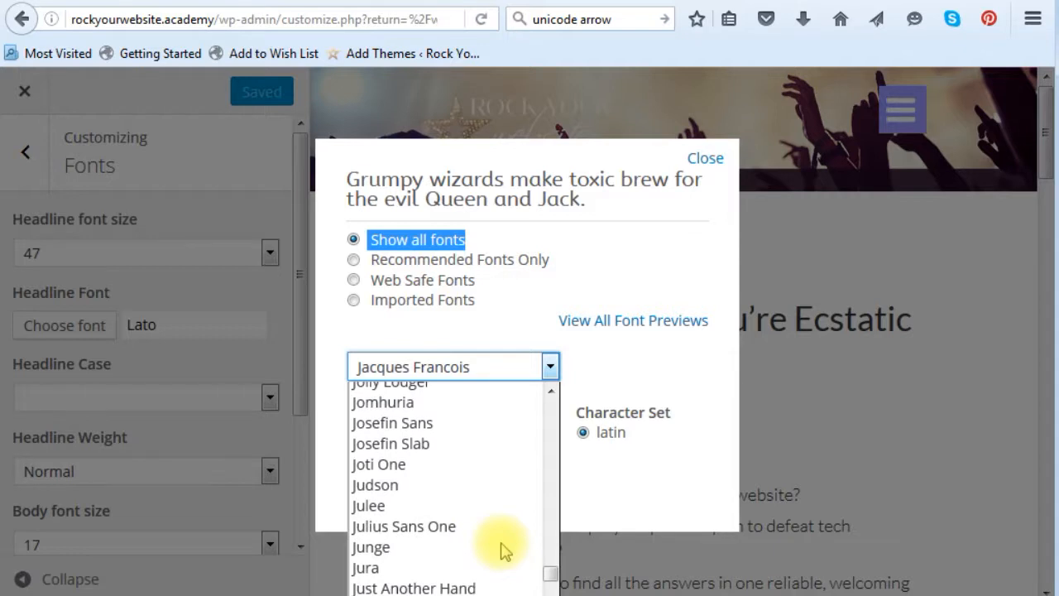
scroll(501, 548, down, 1)
click(469, 480)
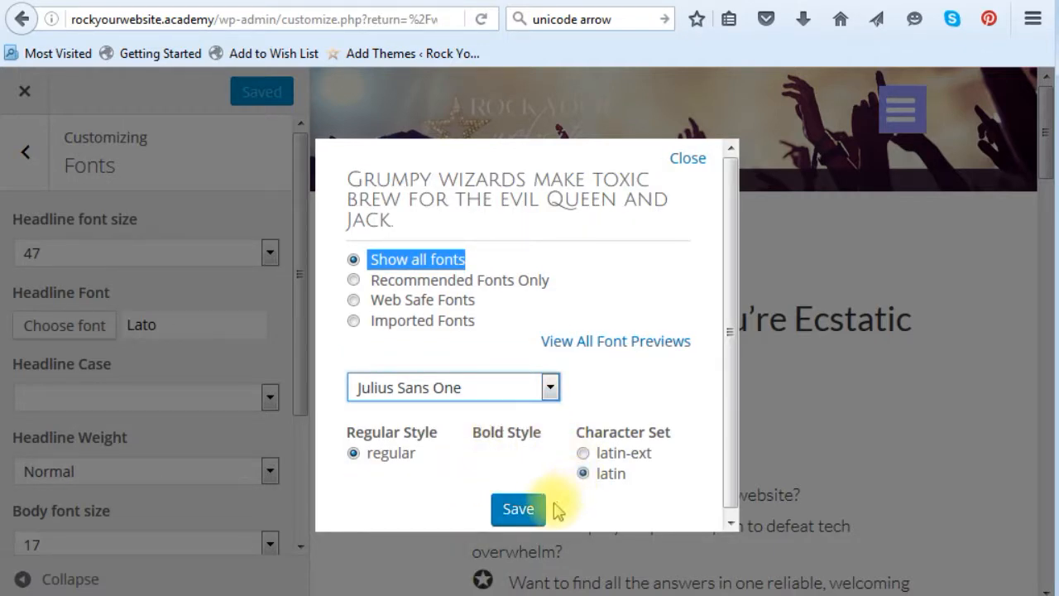
click(520, 510)
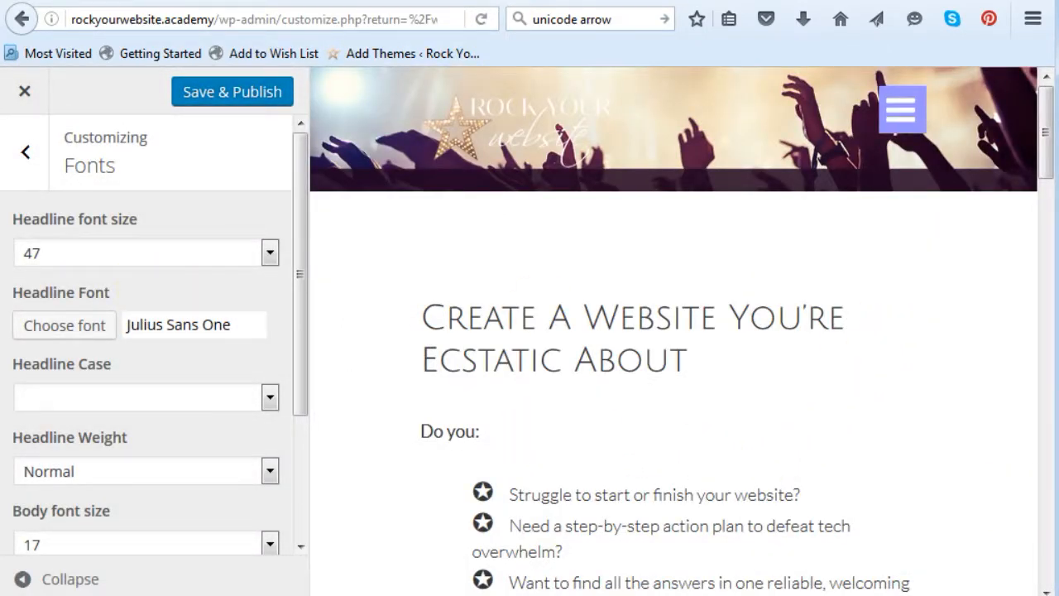
Set the headline font size to 40 and check the headings in the page preview.
click(25, 253)
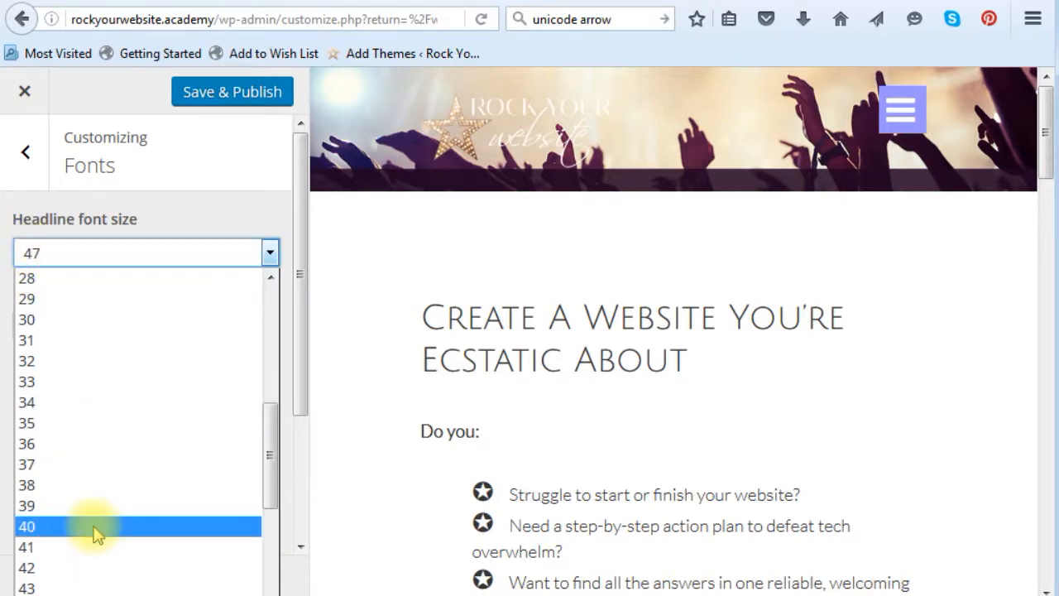
click(91, 526)
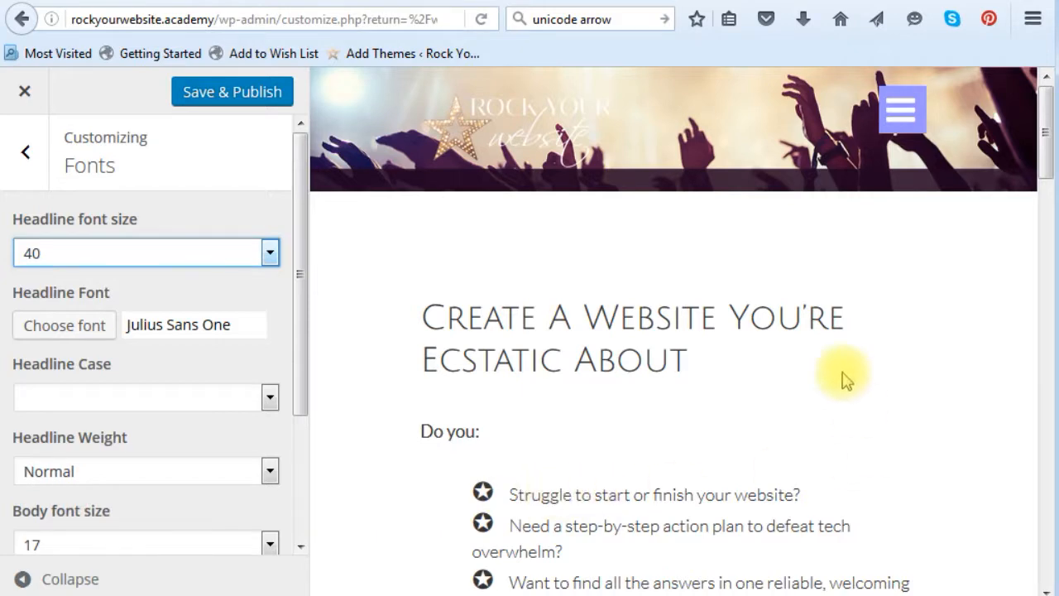
scroll(808, 319, down, 5)
scroll(806, 329, down, 2)
scroll(803, 330, up, 8)
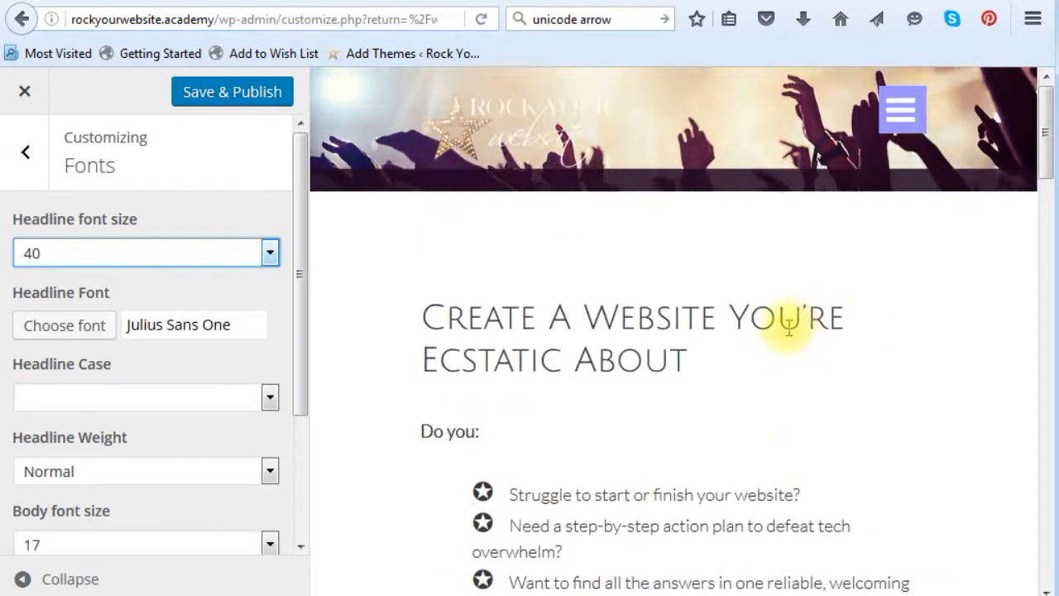
Set the body font to Raleway with the regular style and latin character set.
drag(303, 309, 323, 468)
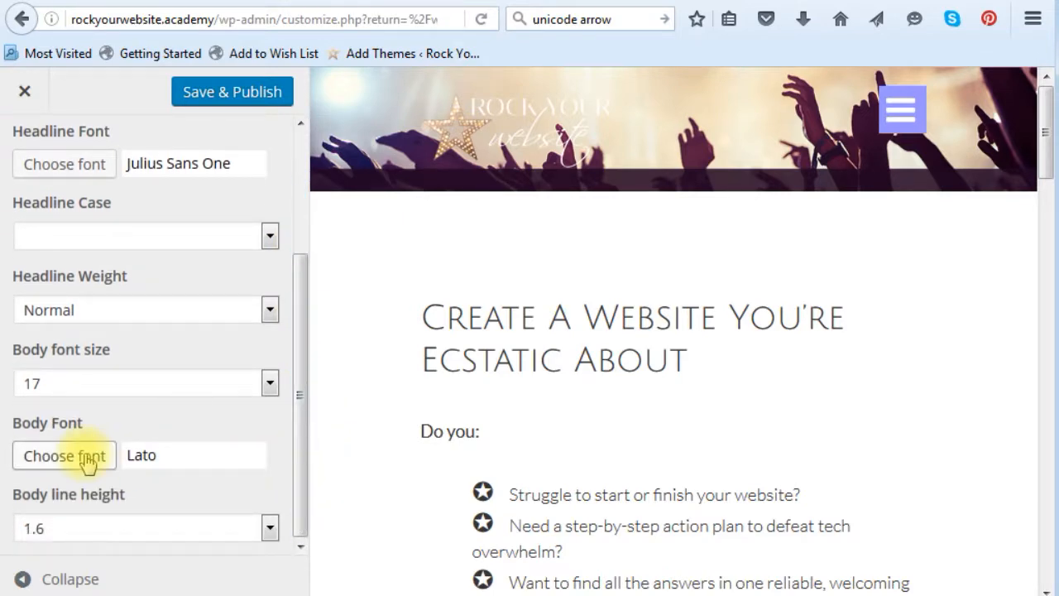
click(85, 456)
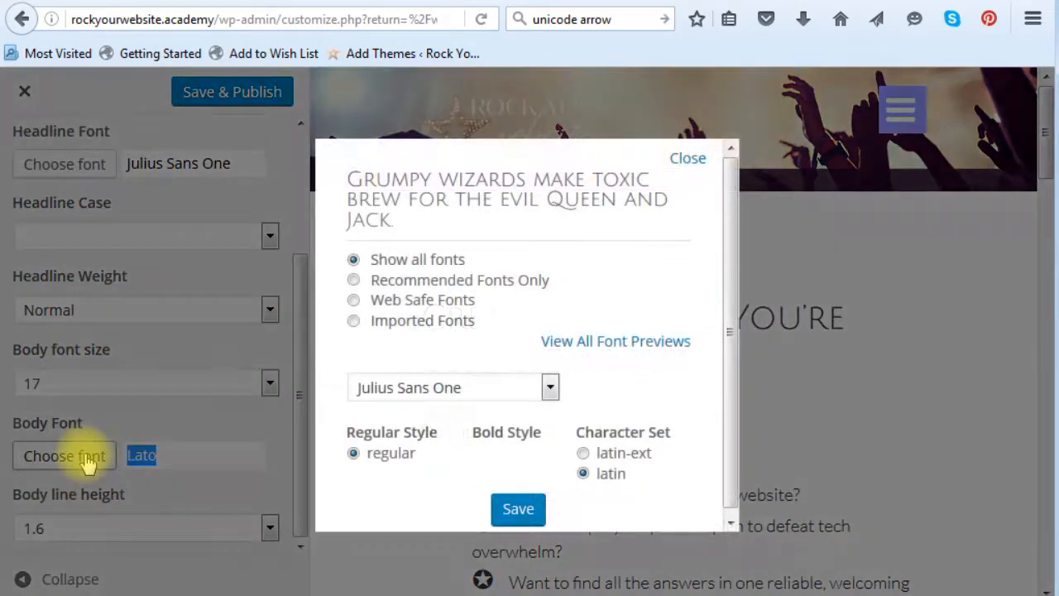
click(547, 388)
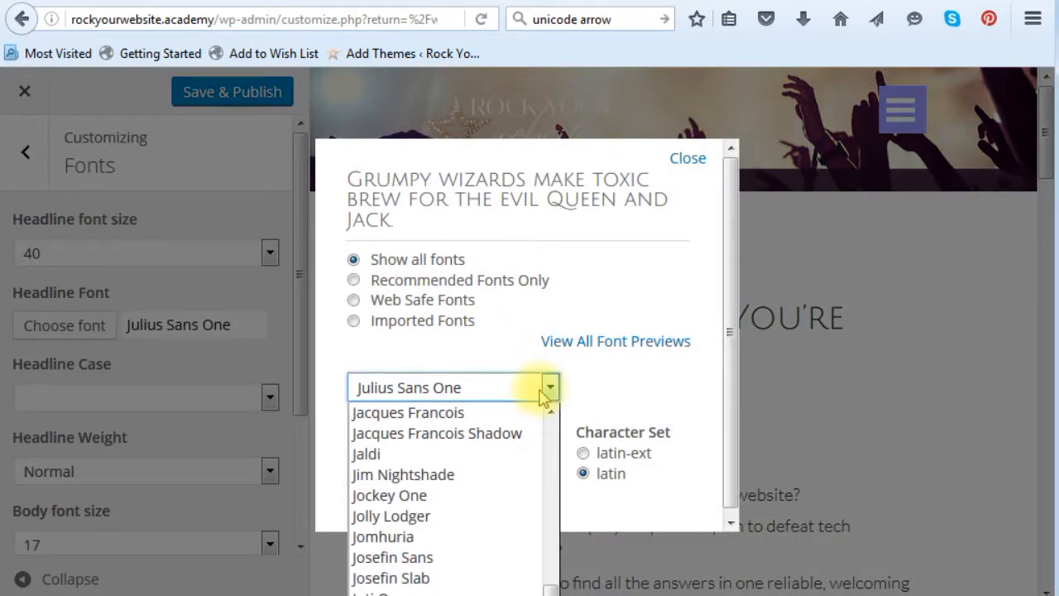
key(r)
scroll(446, 498, down, 2)
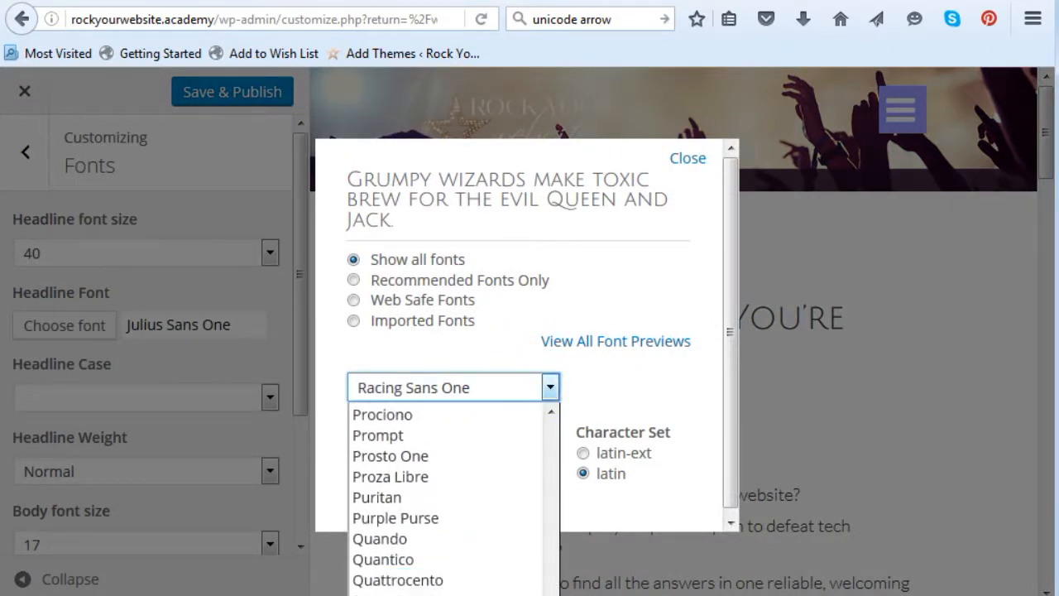
scroll(447, 496, down, 1)
click(430, 593)
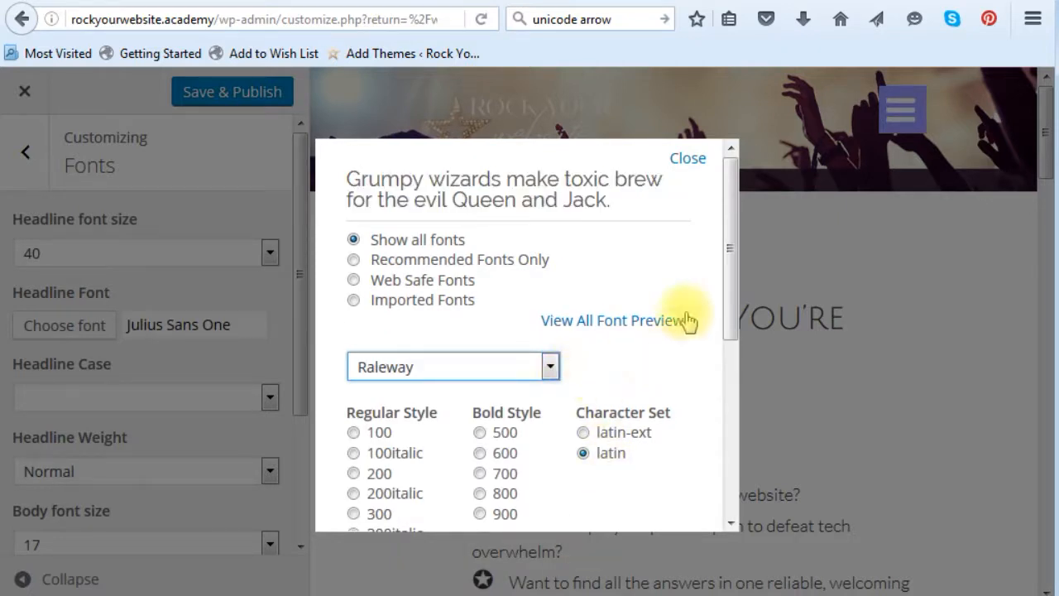
drag(733, 165, 728, 366)
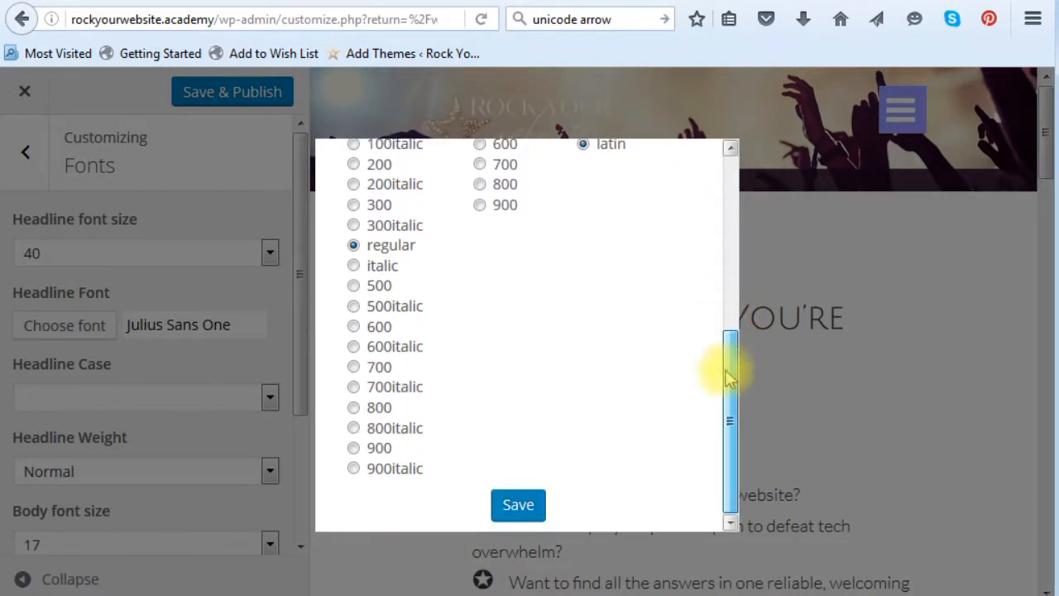
click(518, 504)
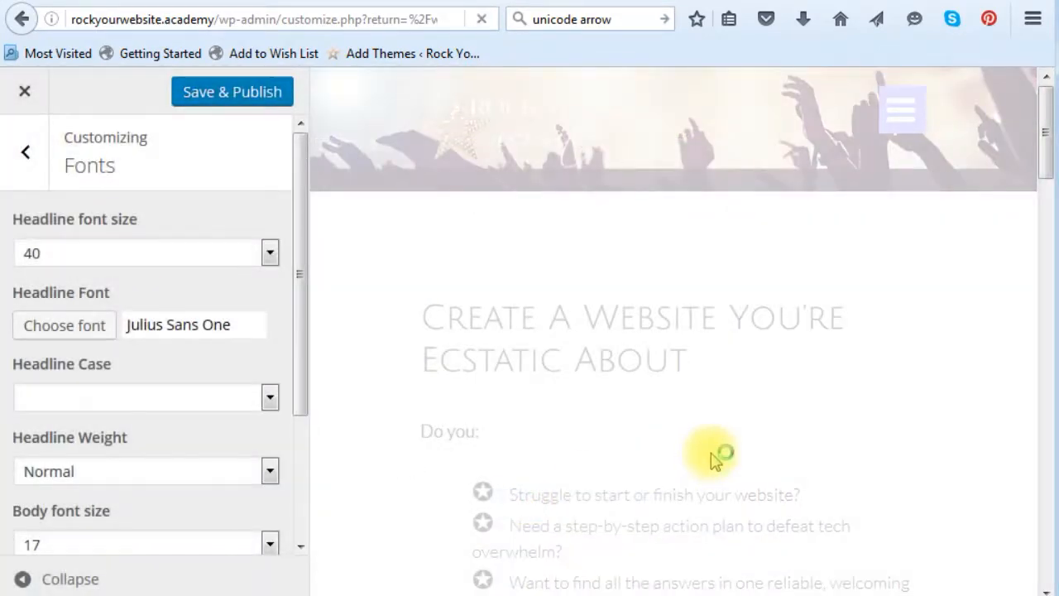
Review the fonts throughout the home page preview, then save and publish the customizer changes.
scroll(716, 461, down, 2)
scroll(716, 461, down, 6)
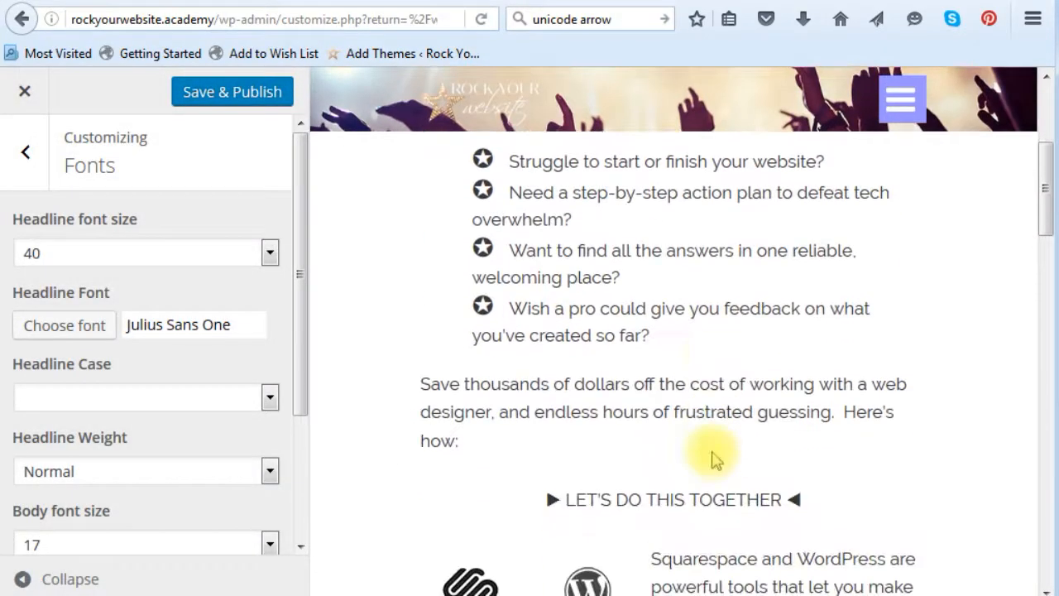
scroll(716, 461, down, 8)
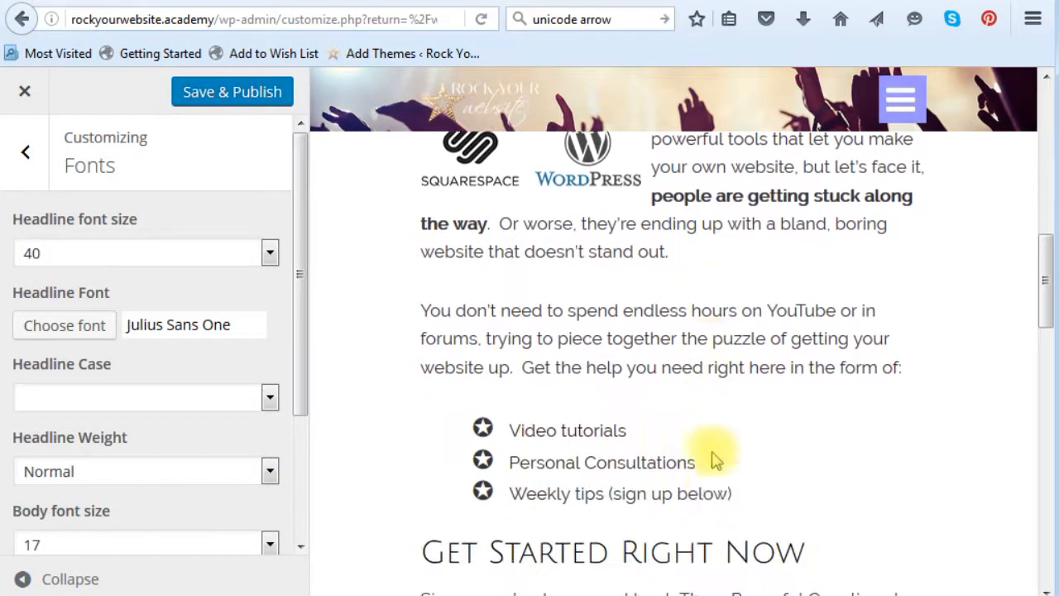
scroll(717, 461, down, 4)
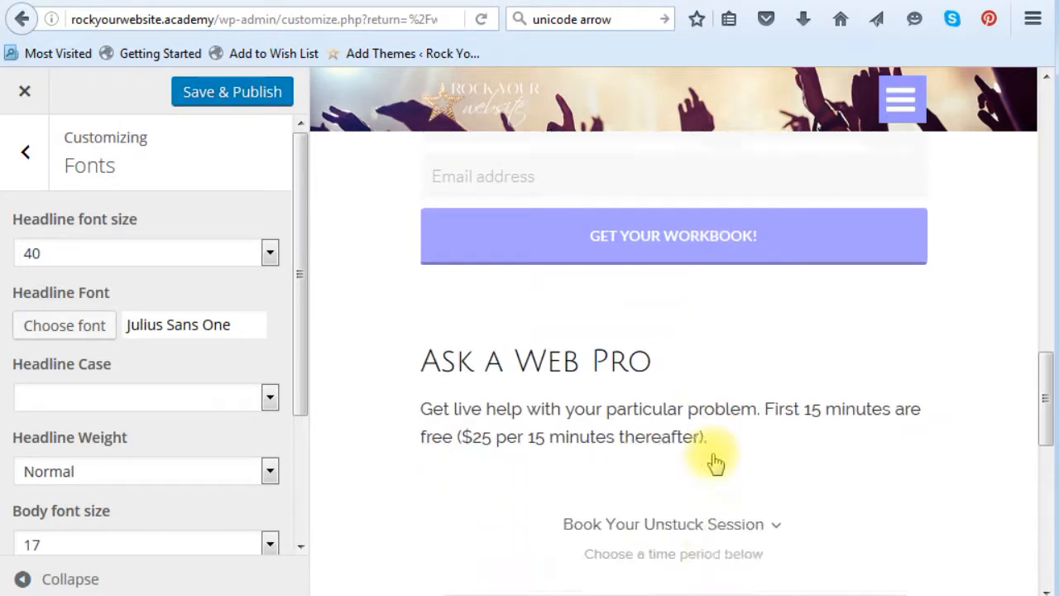
scroll(717, 461, down, 1)
scroll(717, 461, up, 14)
scroll(716, 461, up, 6)
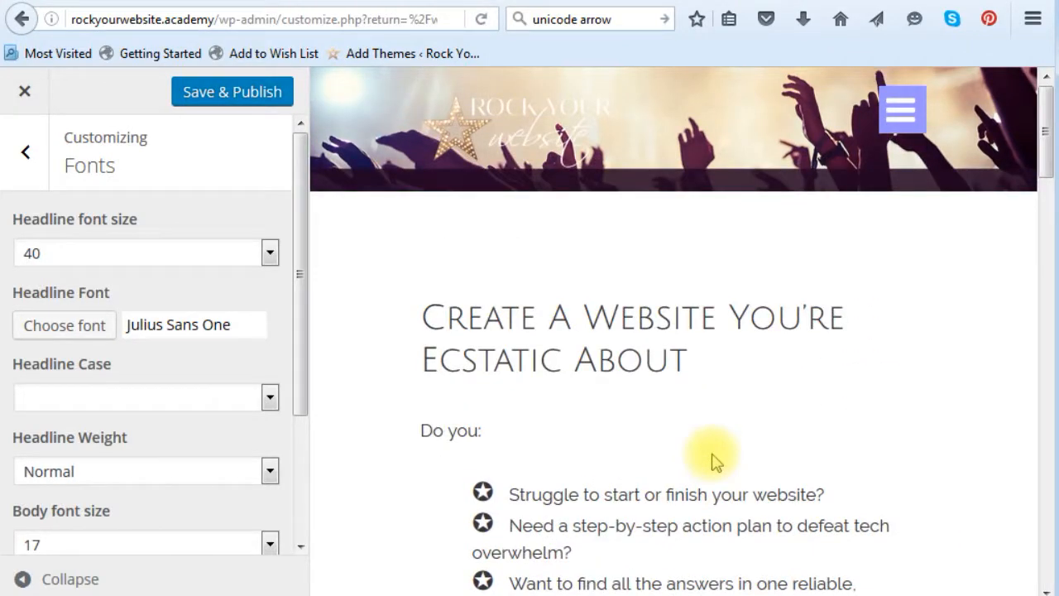
click(241, 94)
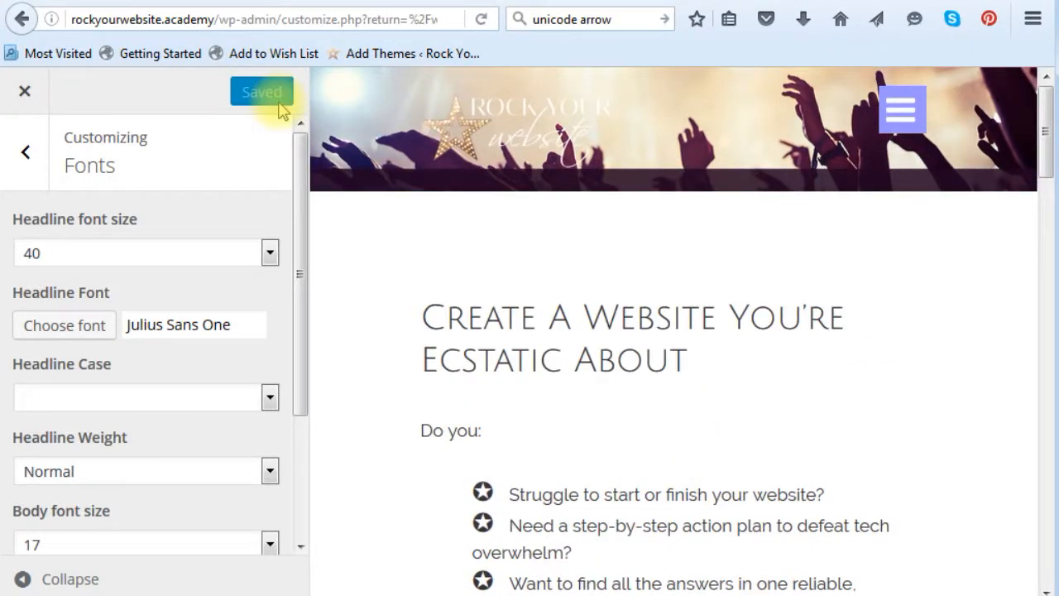